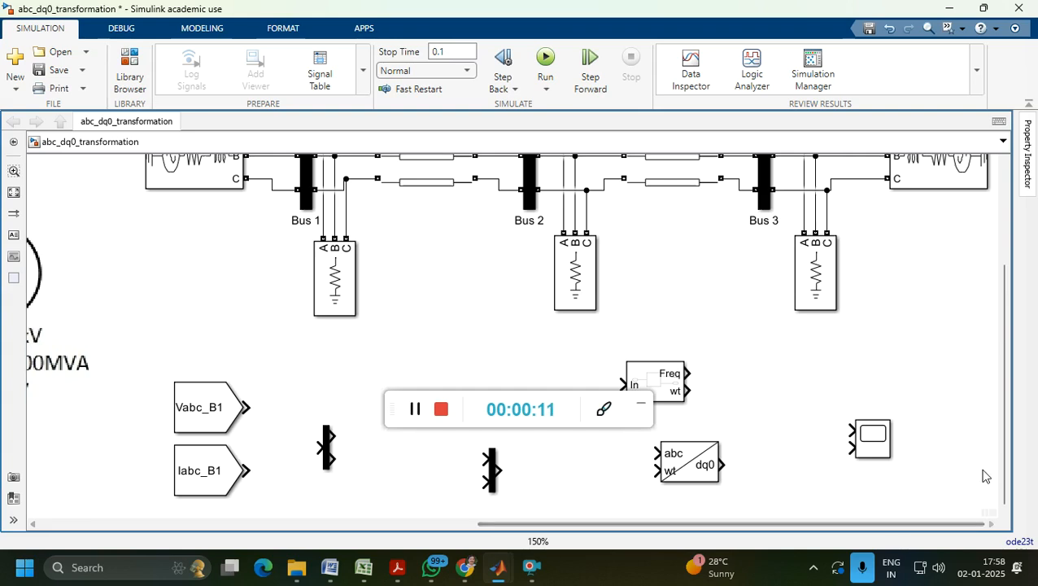
# Set the Bus 1 measurement block's voltage measurement to phase-to-ground.
pyautogui.scroll(3, 948, 363)
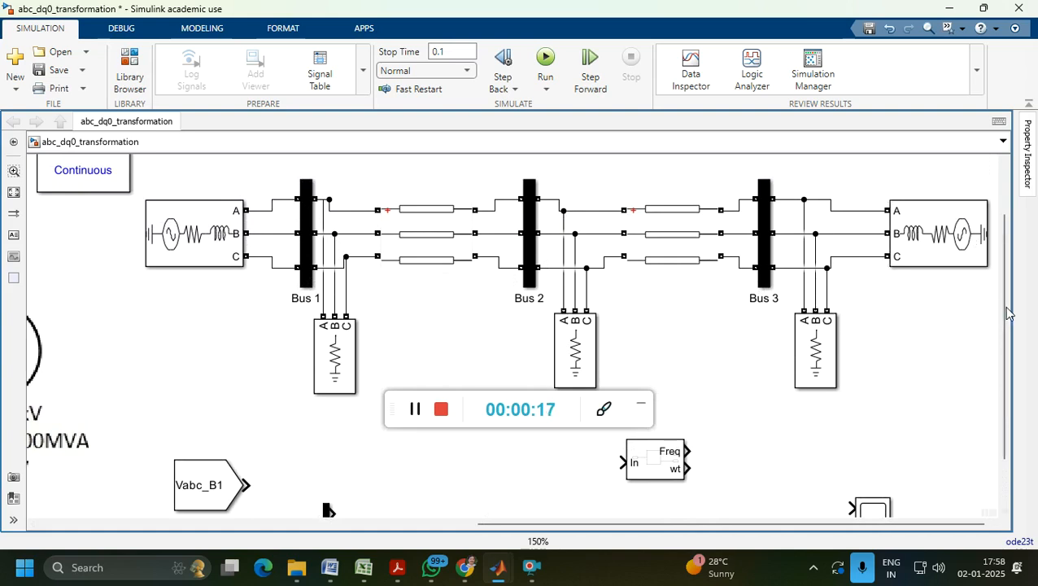
pyautogui.click(640, 404)
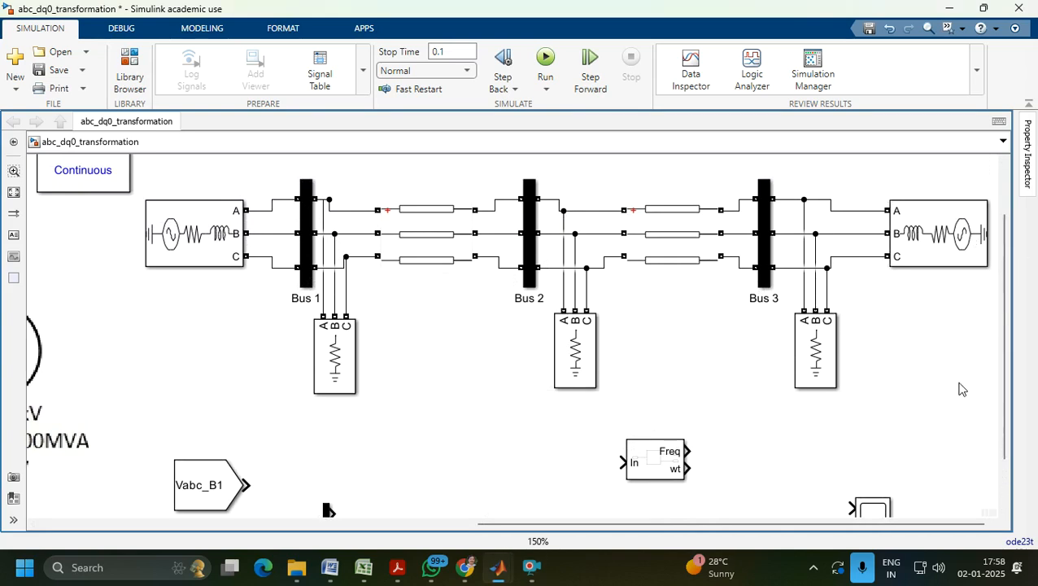
pyautogui.click(308, 218)
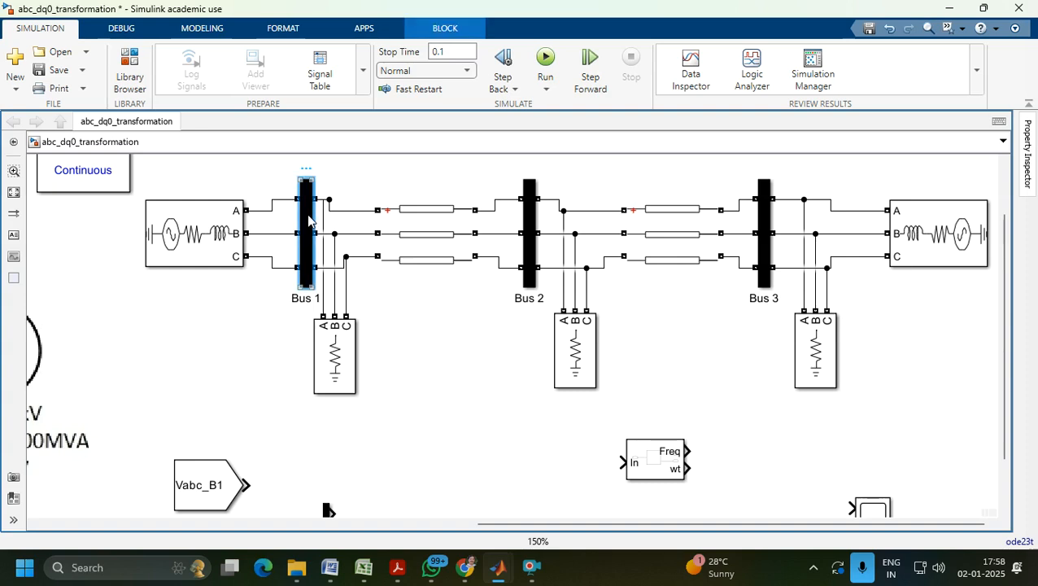
pyautogui.doubleClick(308, 218)
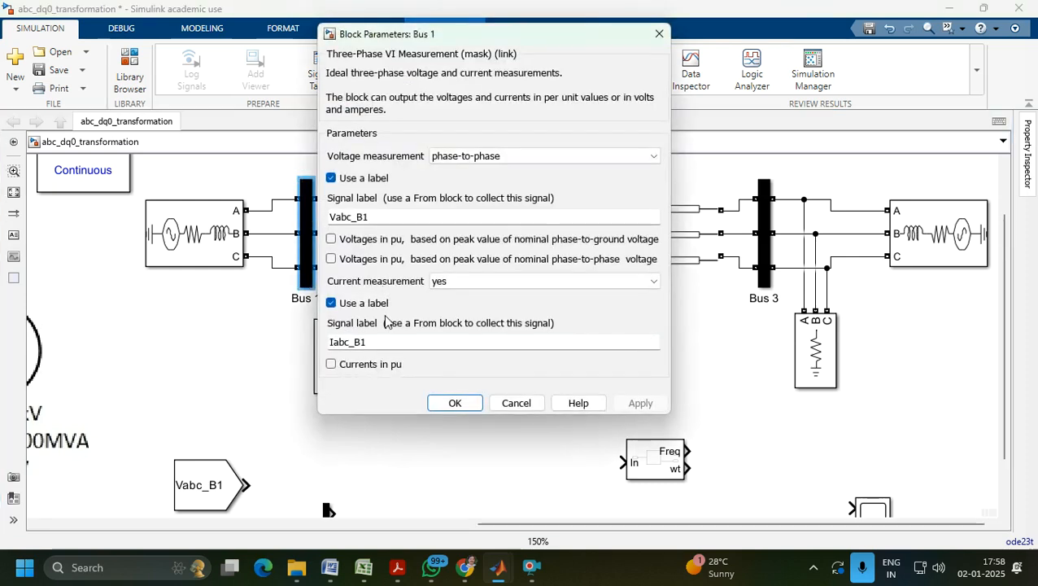
pyautogui.doubleClick(385, 345)
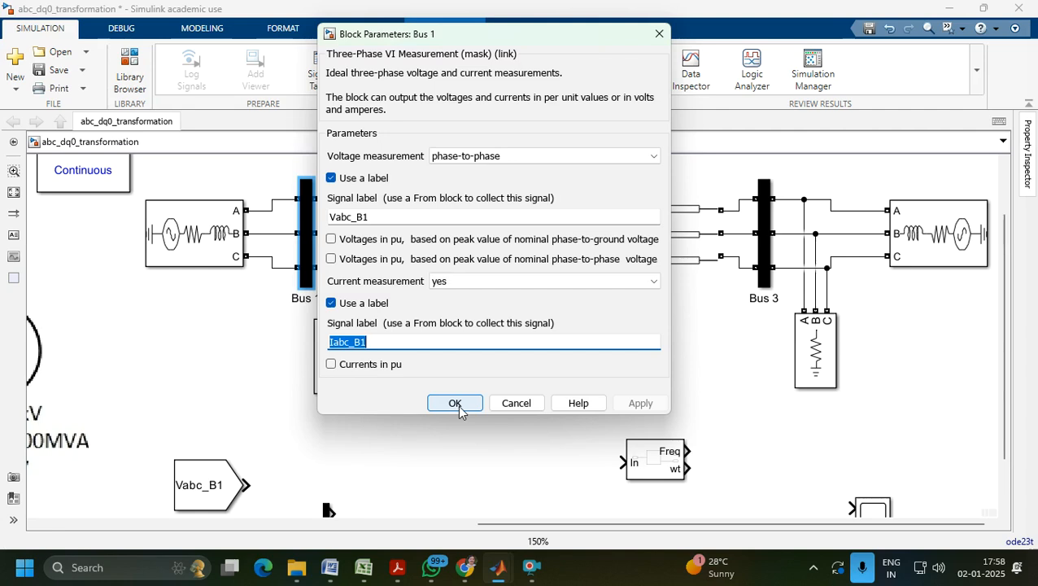
pyautogui.click(498, 156)
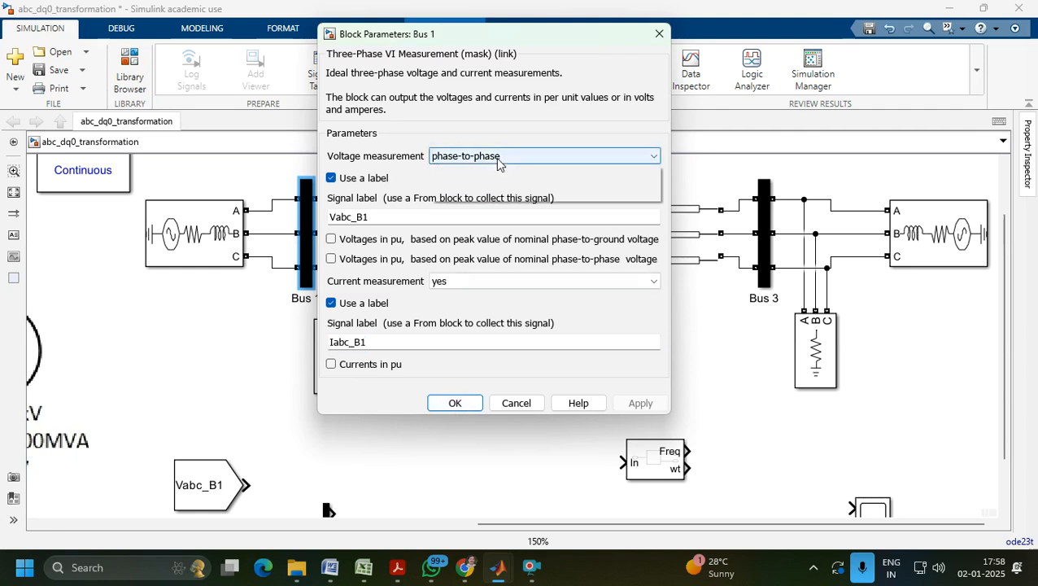
pyautogui.click(496, 183)
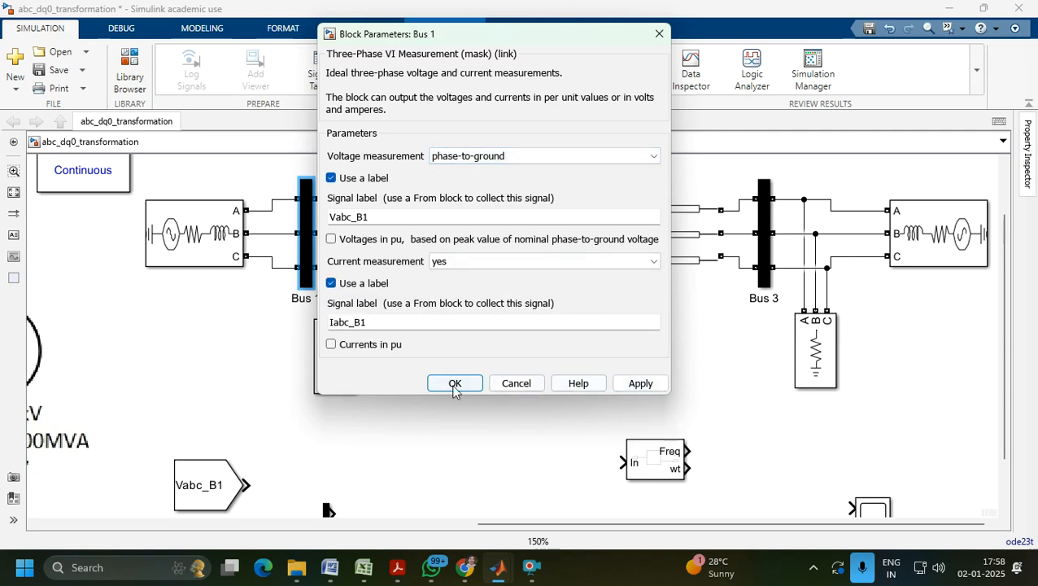
pyautogui.click(639, 385)
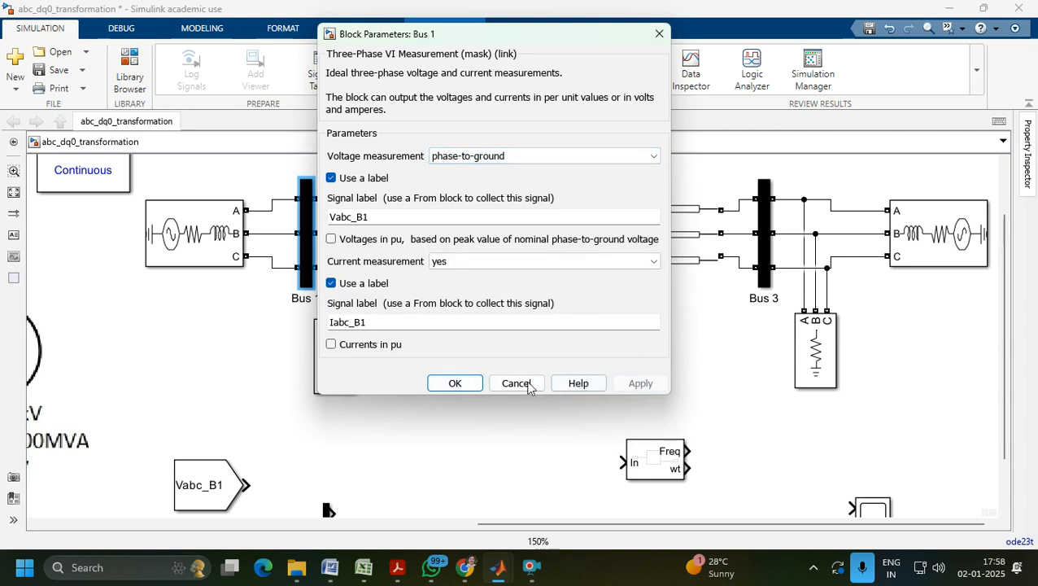
pyautogui.click(455, 383)
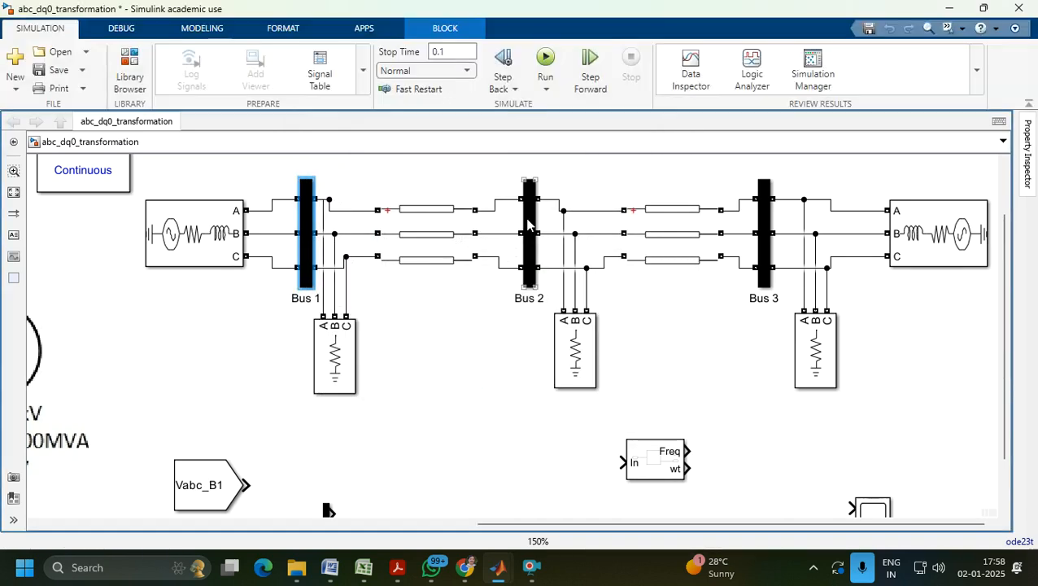
# Set the Bus 2 measurement block's voltage measurement to phase-to-ground.
pyautogui.doubleClick(527, 224)
pyautogui.click(687, 156)
pyautogui.click(687, 187)
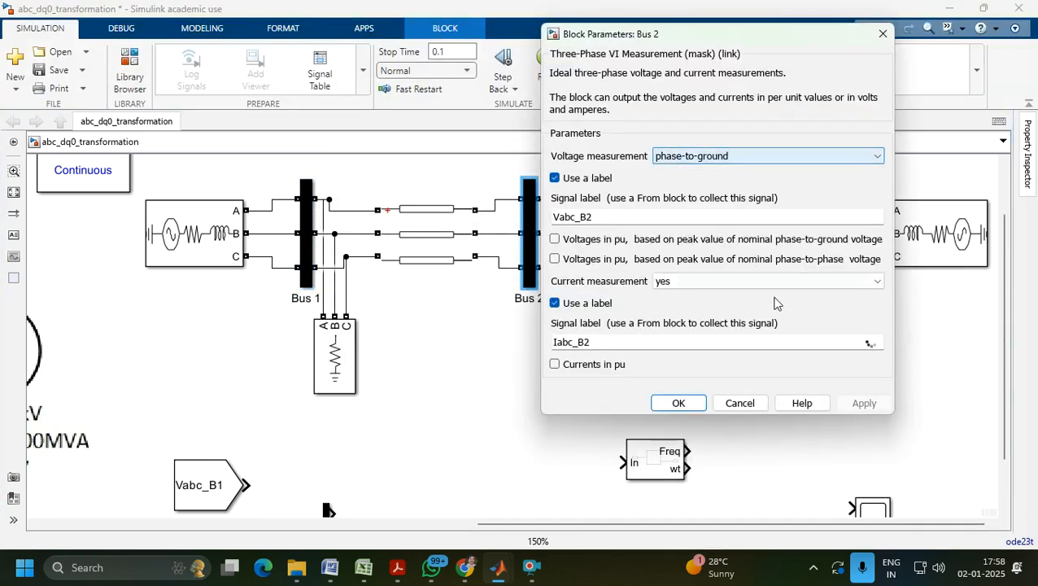
pyautogui.click(864, 385)
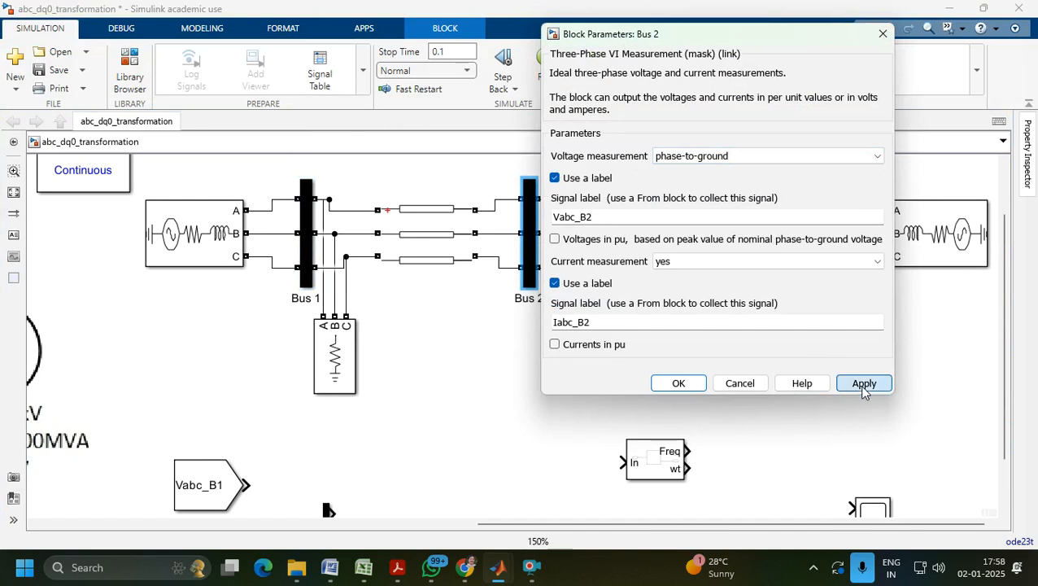
pyautogui.click(674, 384)
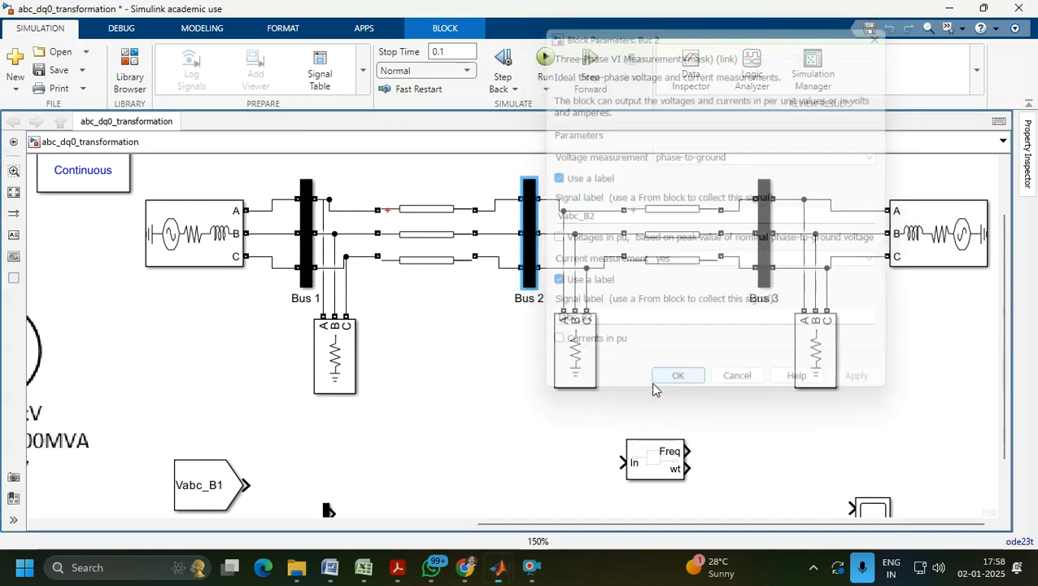
# Set the Bus 3 measurement block's voltage measurement to phase-to-ground.
pyautogui.doubleClick(765, 205)
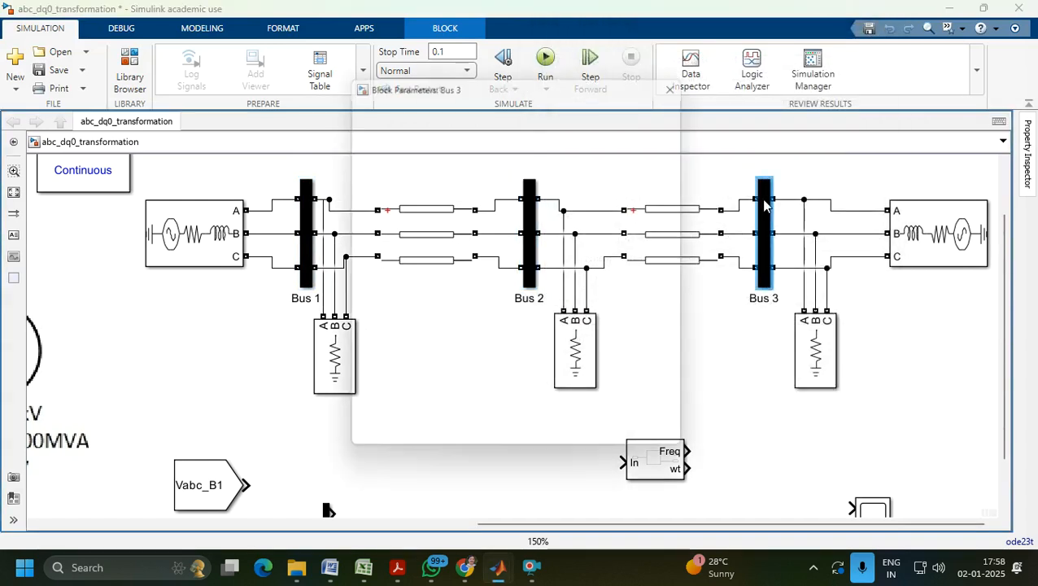
pyautogui.click(656, 156)
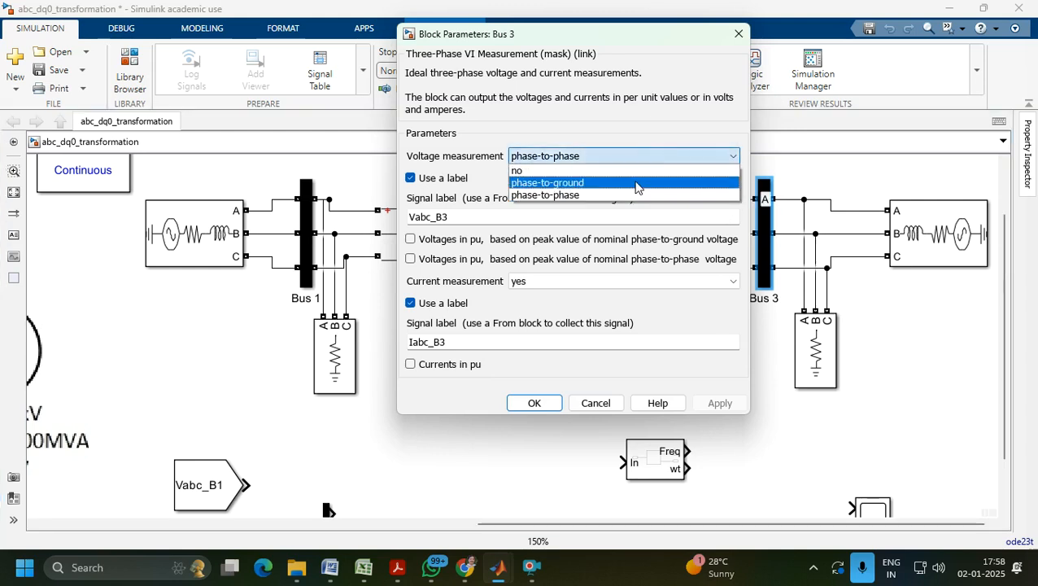
pyautogui.click(639, 177)
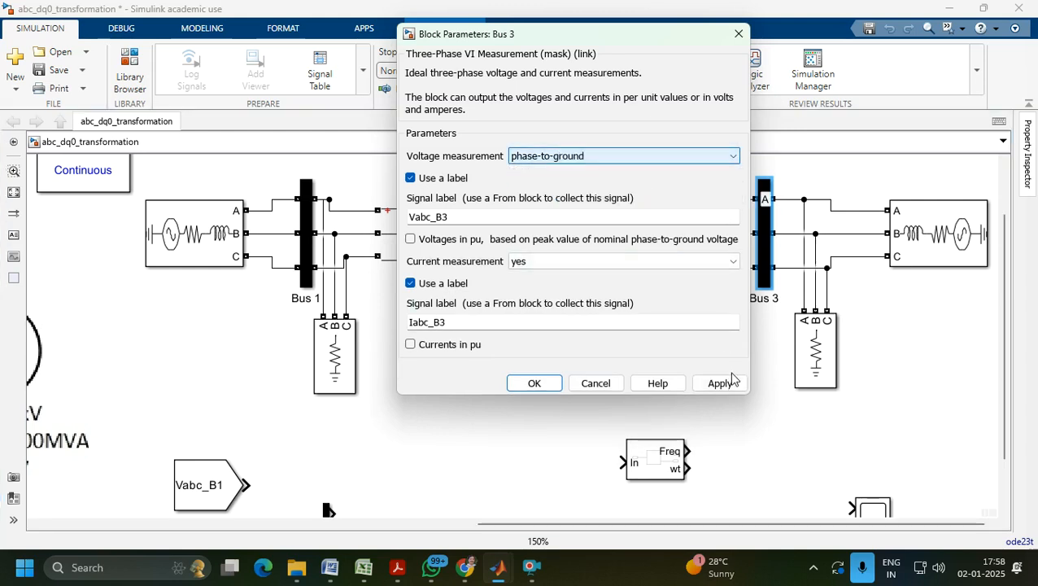
pyautogui.click(537, 384)
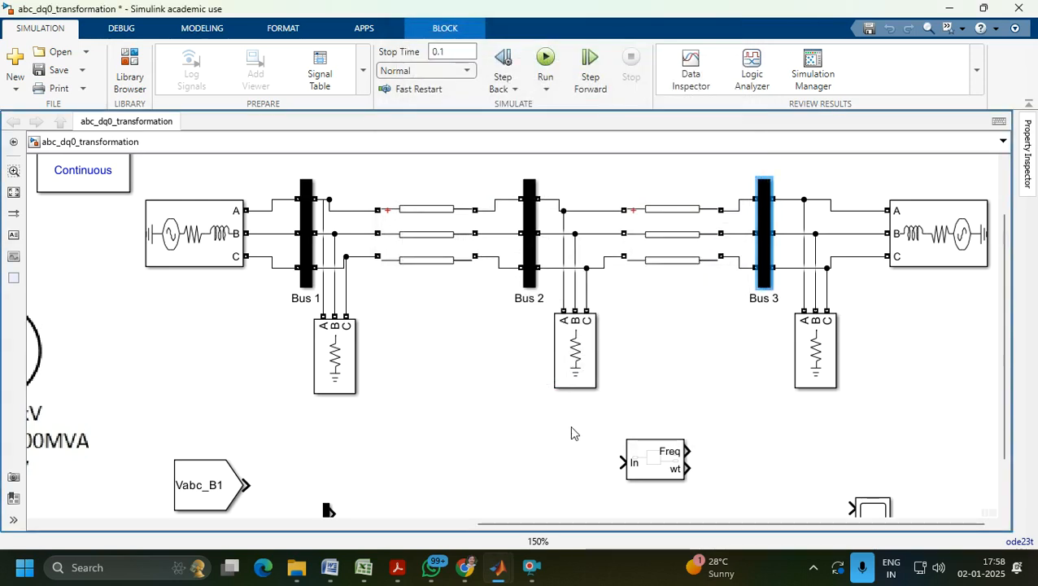
# Examine the unconnected Demux, Mux, PLL and abc to dq0 blocks below the network and their names.
pyautogui.moveTo(1006, 390); pyautogui.dragTo(1008, 480)
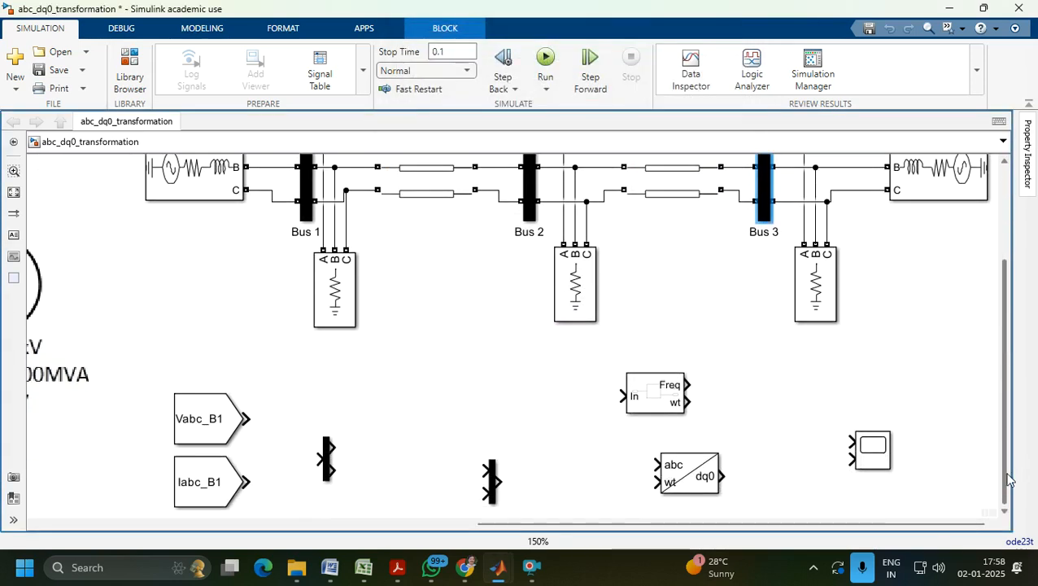
pyautogui.moveTo(310, 424); pyautogui.dragTo(533, 506)
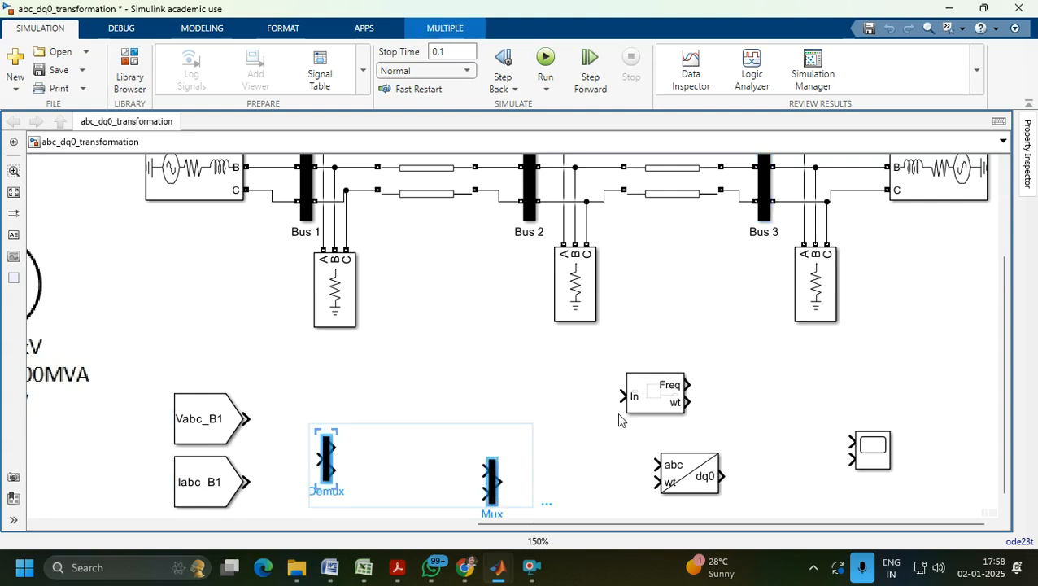
pyautogui.click(404, 396)
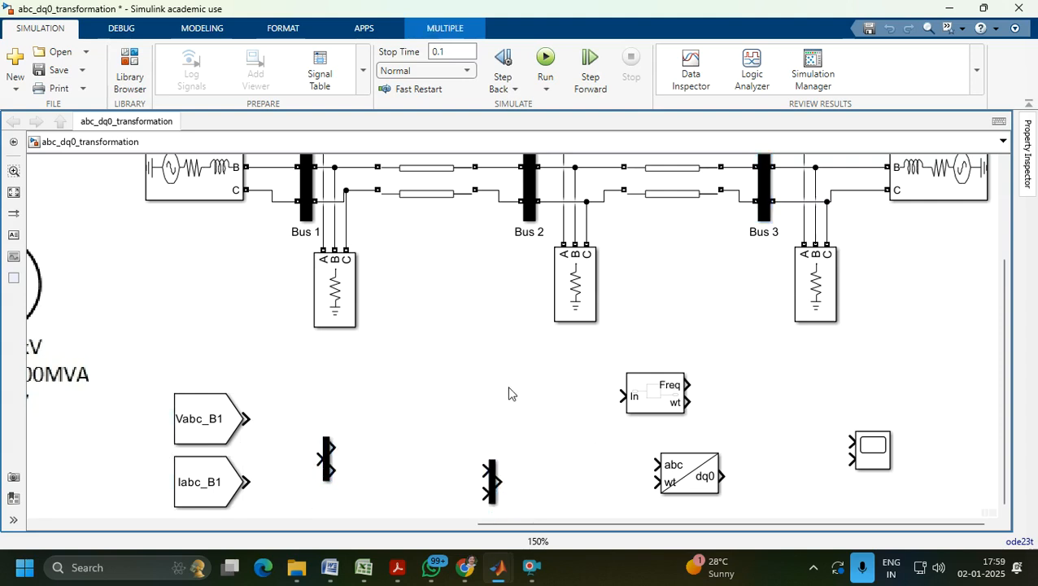
pyautogui.click(664, 406)
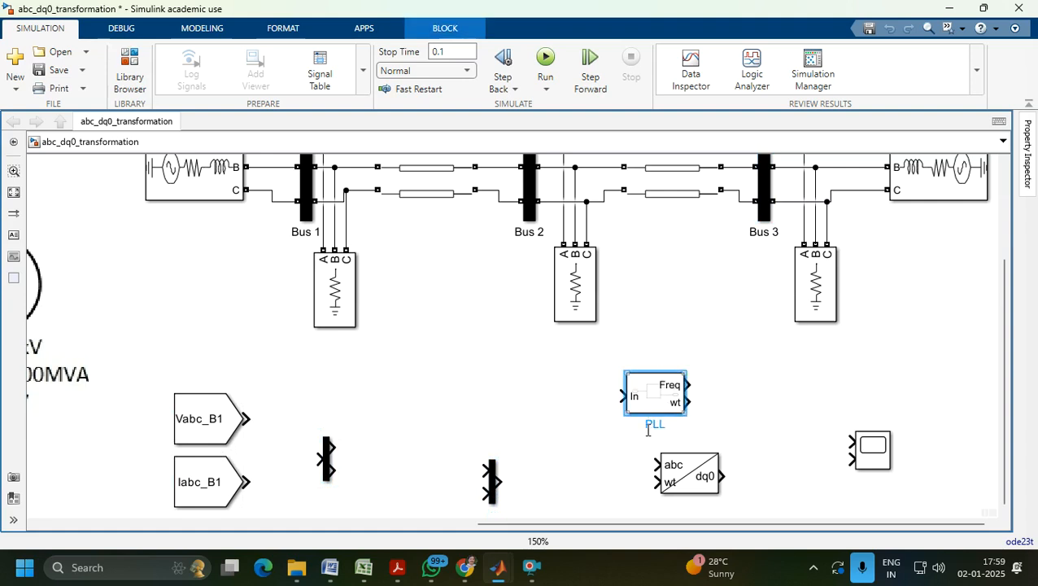
pyautogui.moveTo(648, 431); pyautogui.dragTo(660, 431)
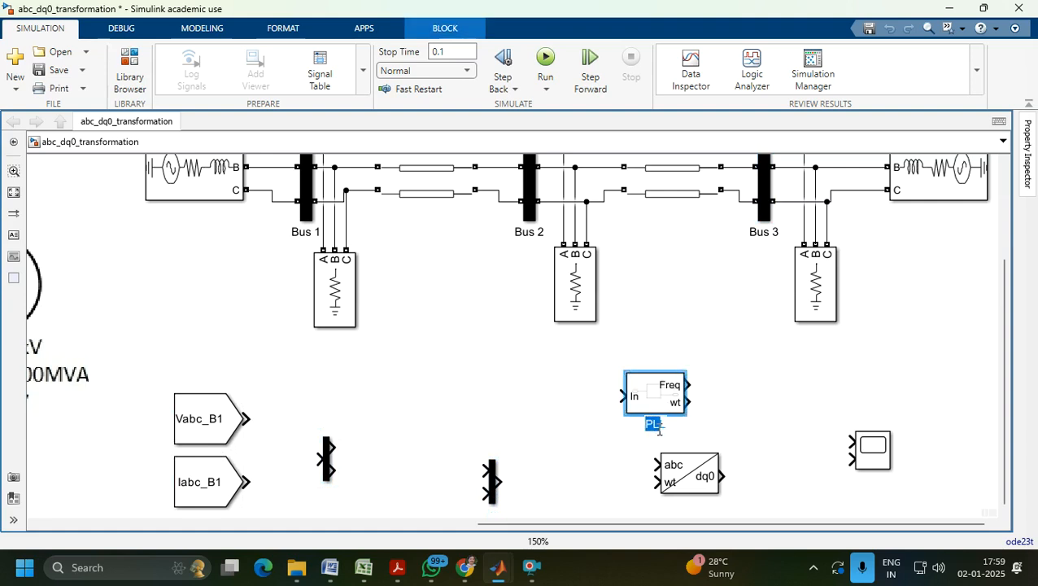
pyautogui.click(668, 492)
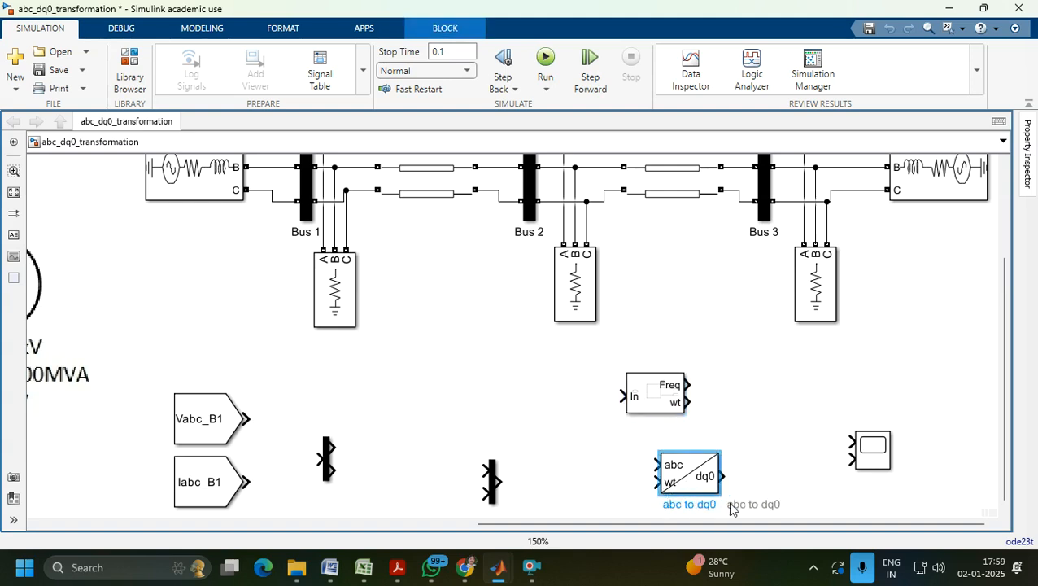
pyautogui.click(667, 504)
pyautogui.moveTo(665, 504); pyautogui.dragTo(716, 506)
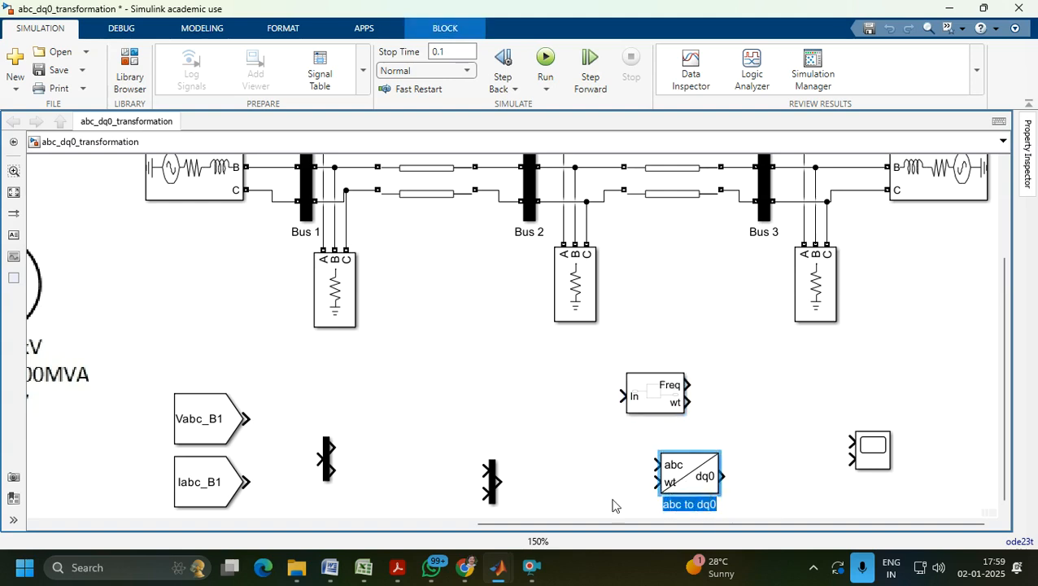
pyautogui.click(328, 467)
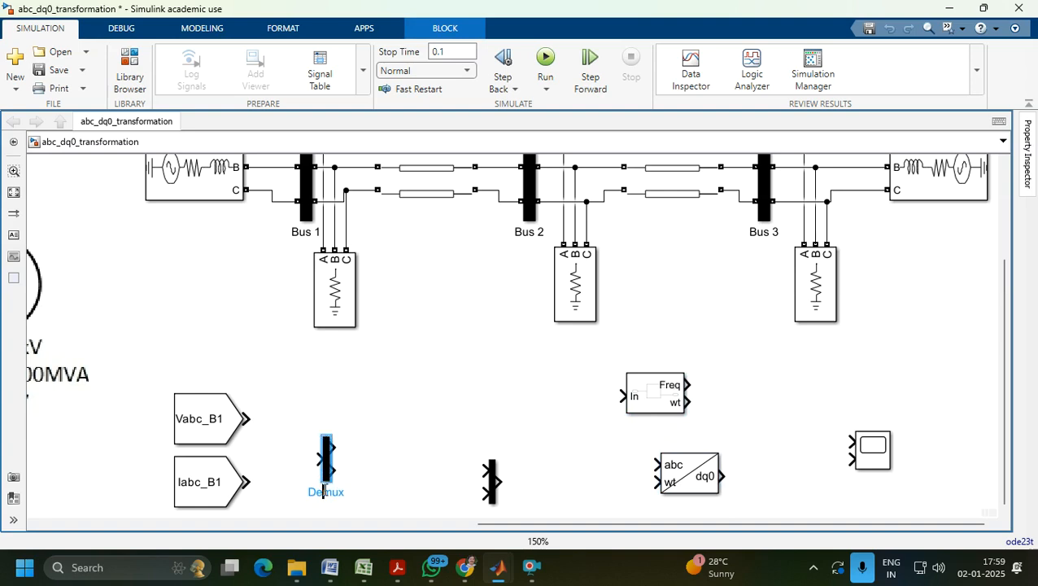
pyautogui.click(494, 483)
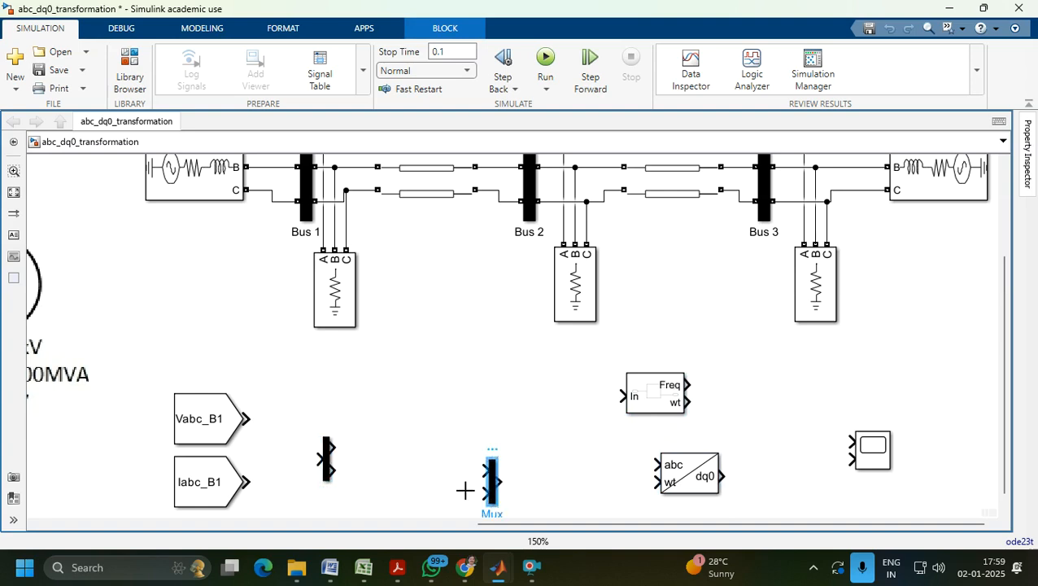
# Move the Vabc_B1 and Iabc_B1 From blocks down, and place the Demux and PLL side by side above them.
pyautogui.moveTo(153, 386); pyautogui.dragTo(253, 498)
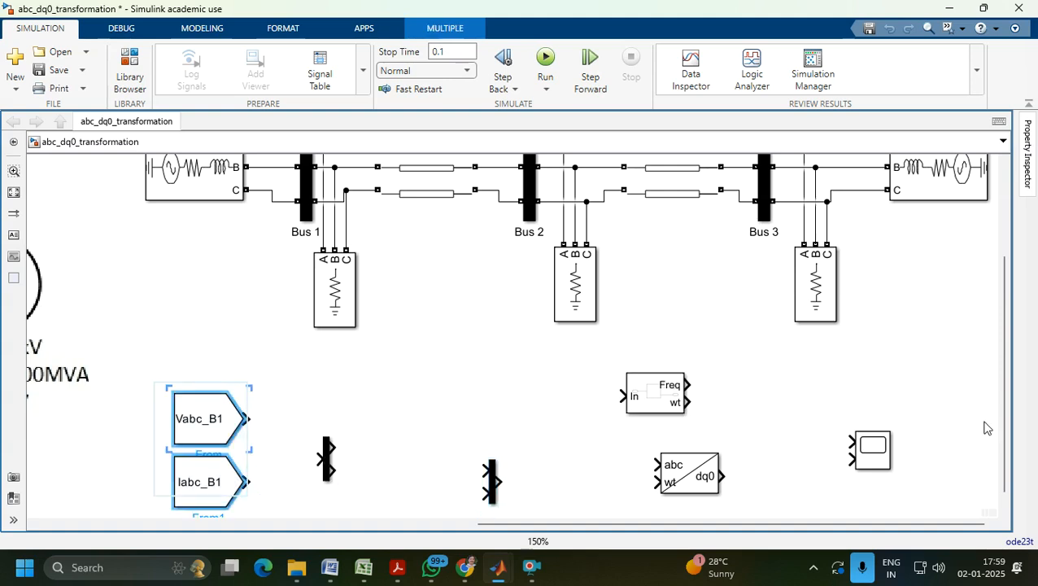
pyautogui.scroll(-1, 1005, 496)
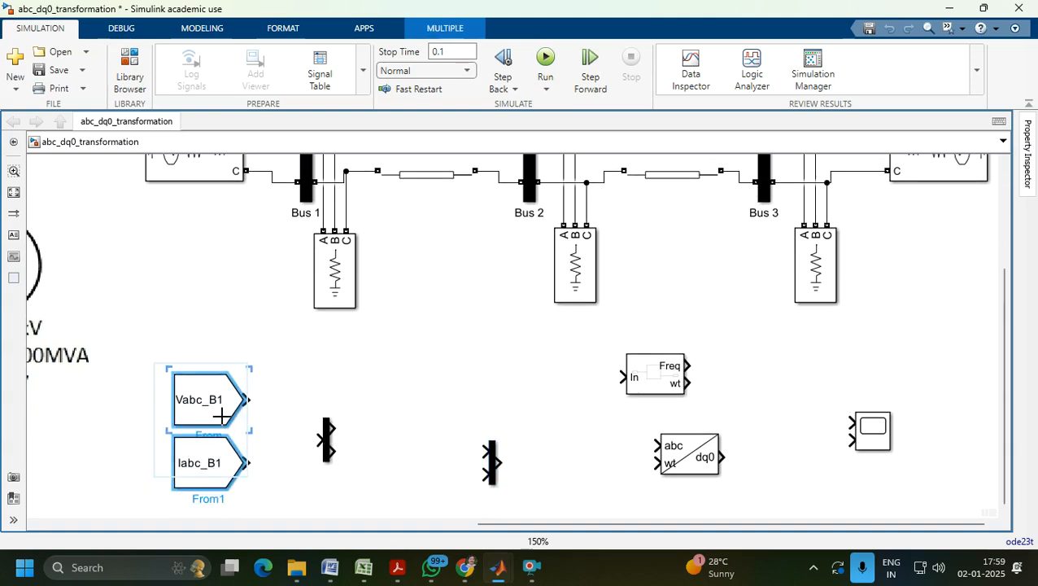
pyautogui.moveTo(226, 421); pyautogui.dragTo(225, 462)
pyautogui.moveTo(635, 376); pyautogui.dragTo(345, 368)
pyautogui.moveTo(329, 439); pyautogui.dragTo(290, 368)
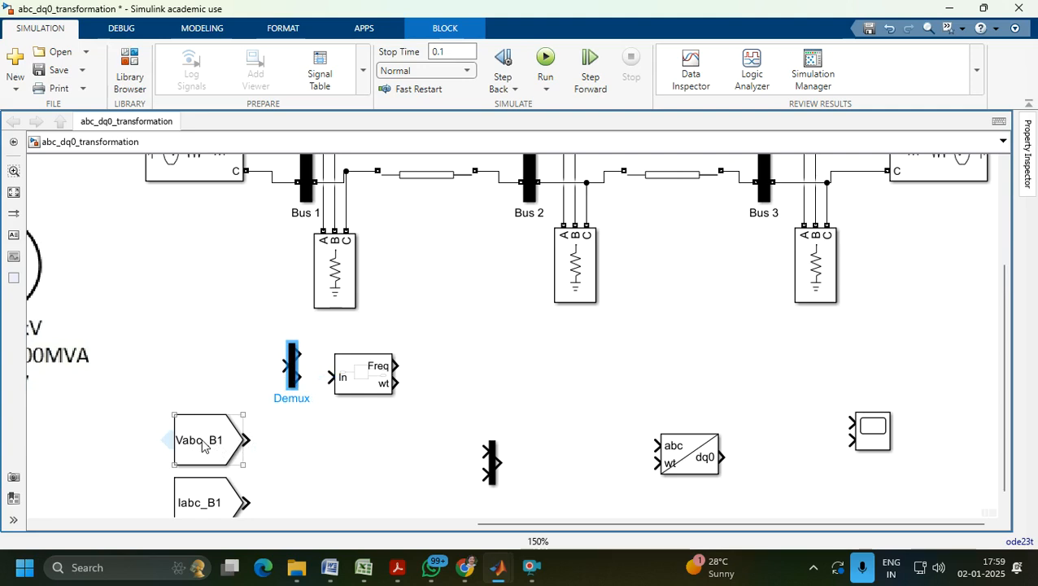
# Connect the Vabc_B1 From block to the Demux input and set the Demux's number of outputs to 3.
pyautogui.moveTo(250, 440); pyautogui.dragTo(280, 366)
pyautogui.click(293, 370)
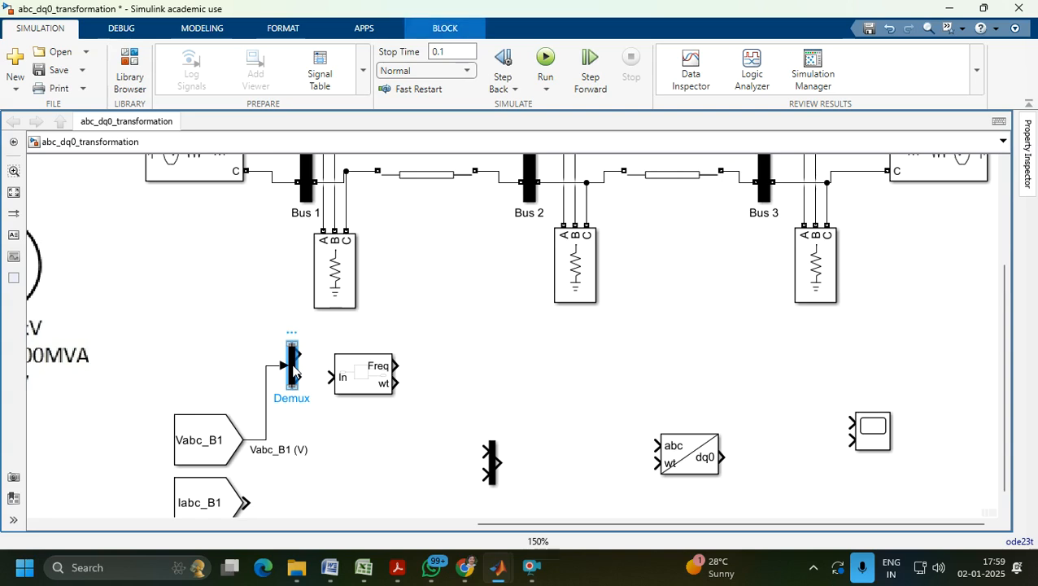
pyautogui.doubleClick(293, 371)
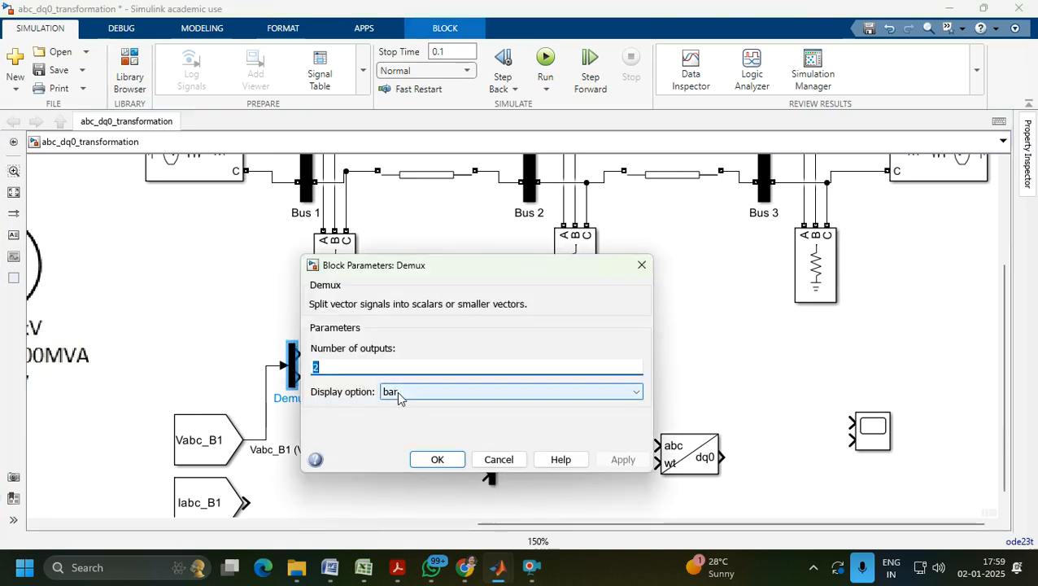
pyautogui.write('3')
pyautogui.click(623, 460)
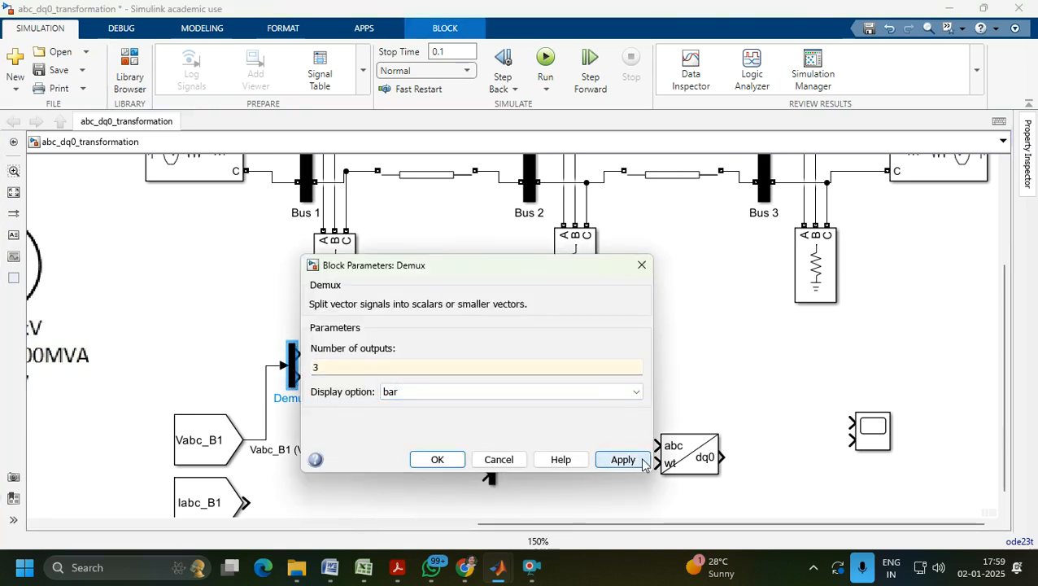
pyautogui.click(437, 460)
# Lengthen the Demux block and connect its first output to the input of the PLL placed beside it.
pyautogui.moveTo(384, 389); pyautogui.dragTo(431, 368)
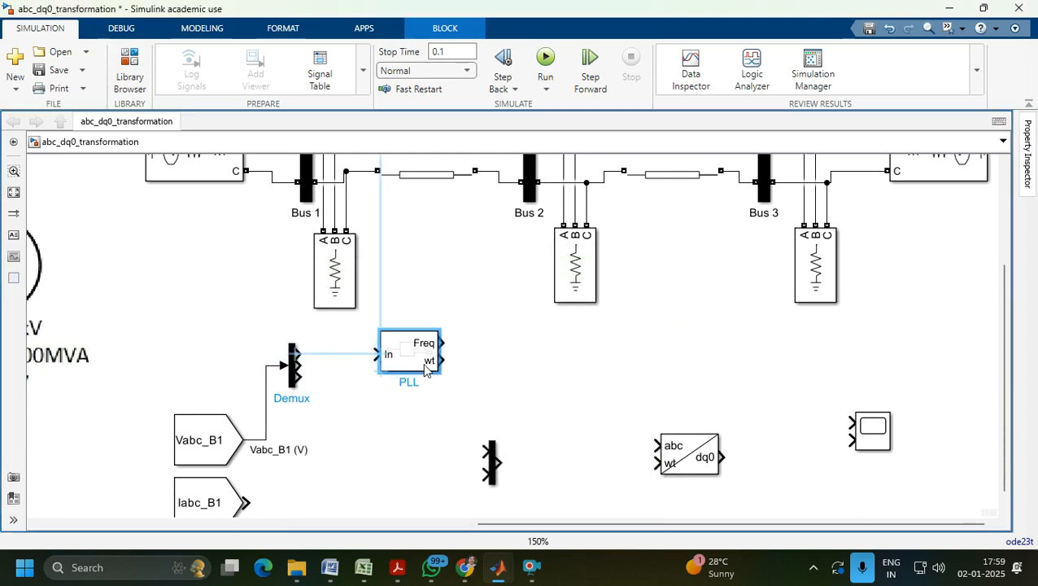
pyautogui.click(292, 380)
pyautogui.moveTo(295, 387); pyautogui.dragTo(300, 404)
pyautogui.moveTo(309, 361); pyautogui.dragTo(332, 360)
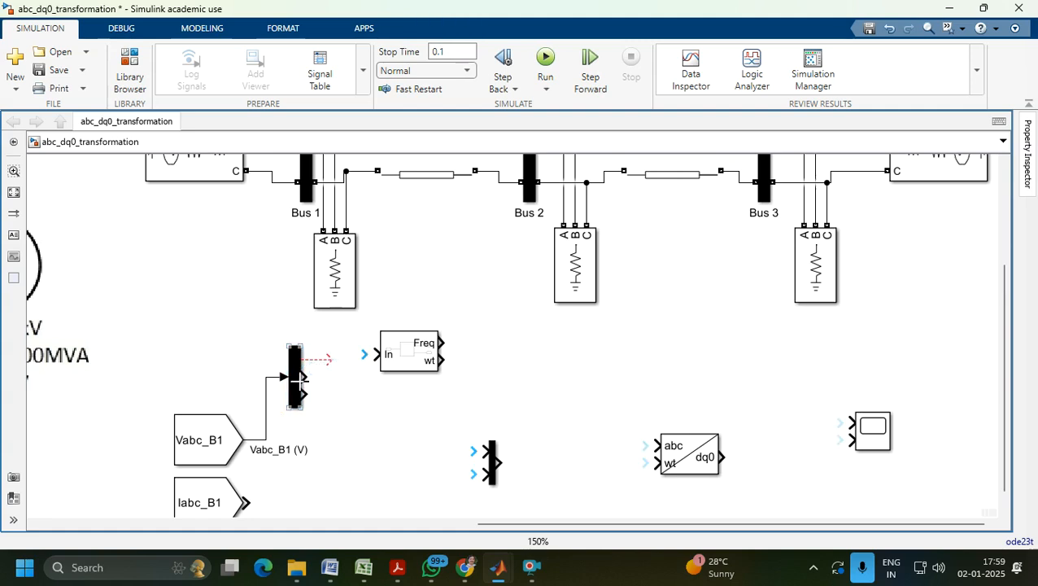
pyautogui.click(329, 360)
pyautogui.moveTo(329, 359); pyautogui.dragTo(368, 377)
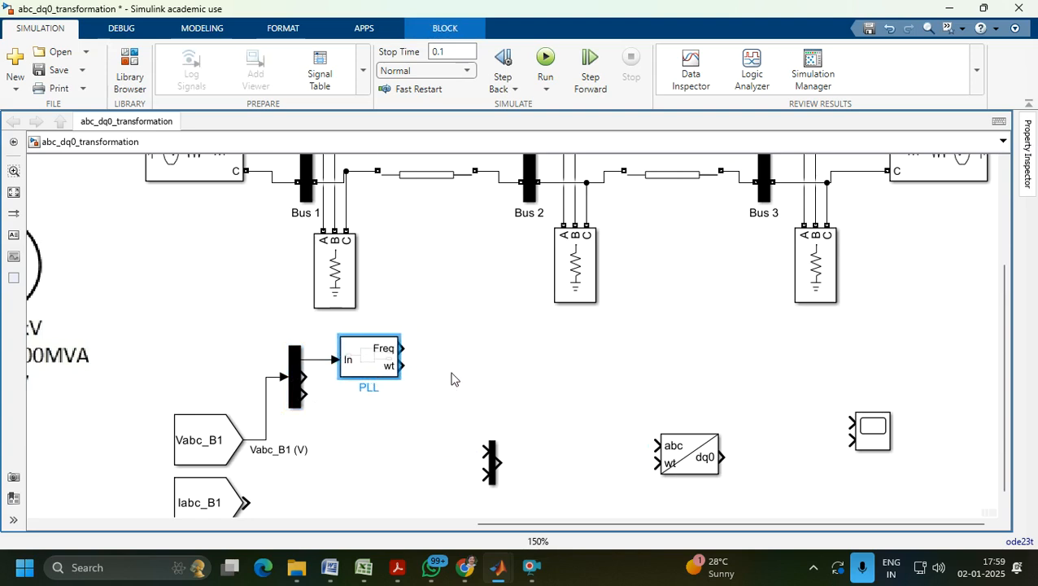
# Insert a Goto block beside the PLL and connect the PLL's wt output to it.
pyautogui.click(488, 371)
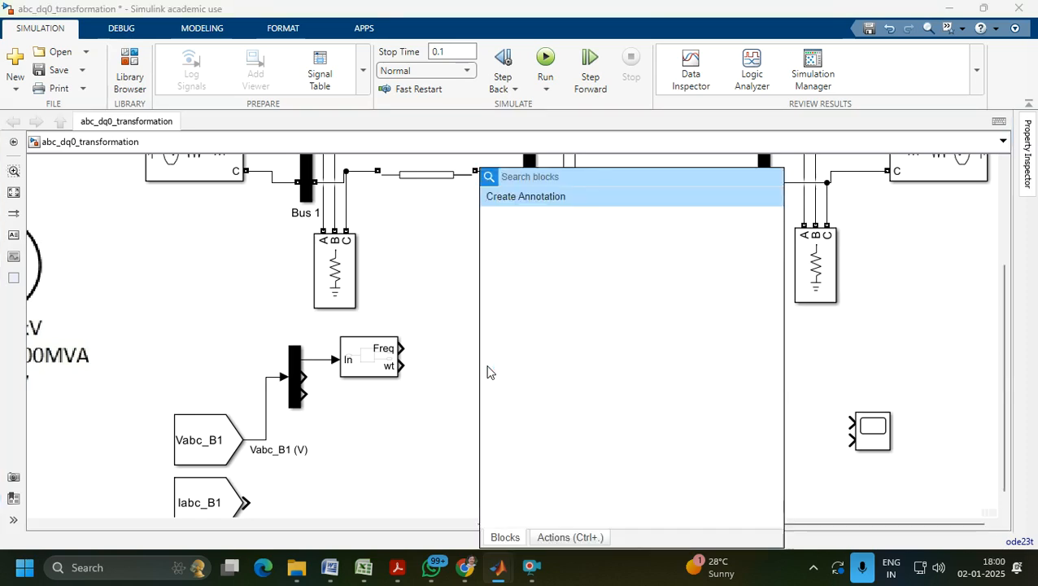
pyautogui.write('d')
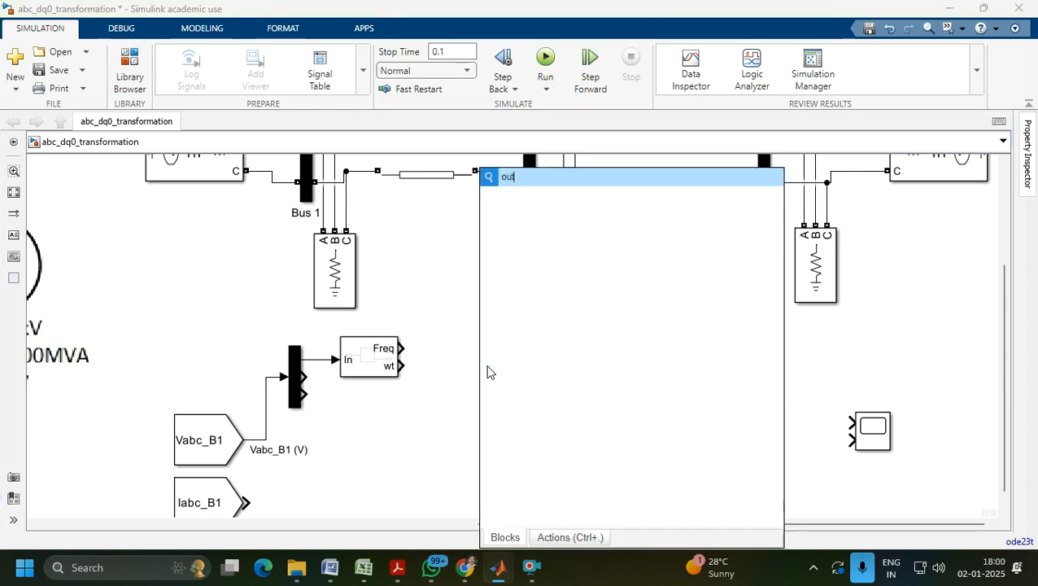
pyautogui.press('BackSpace')
pyautogui.write('goto')
pyautogui.press('Return')
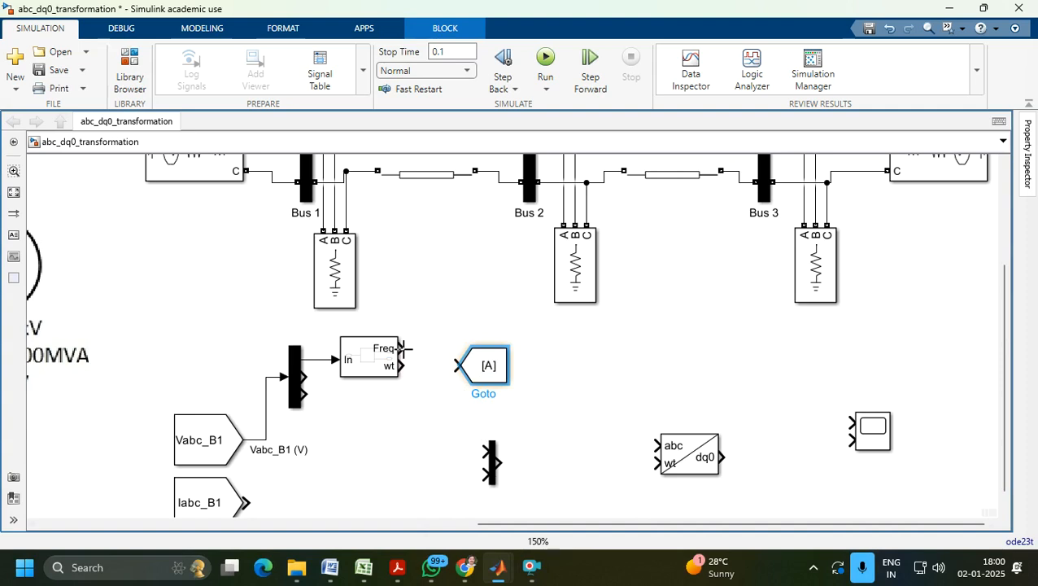
pyautogui.moveTo(400, 365); pyautogui.dragTo(456, 366)
# Close the Figure 1 plot window containing the Vabc_B1 and Iabc_B1 waveforms.
pyautogui.click(501, 370)
pyautogui.moveTo(499, 567)
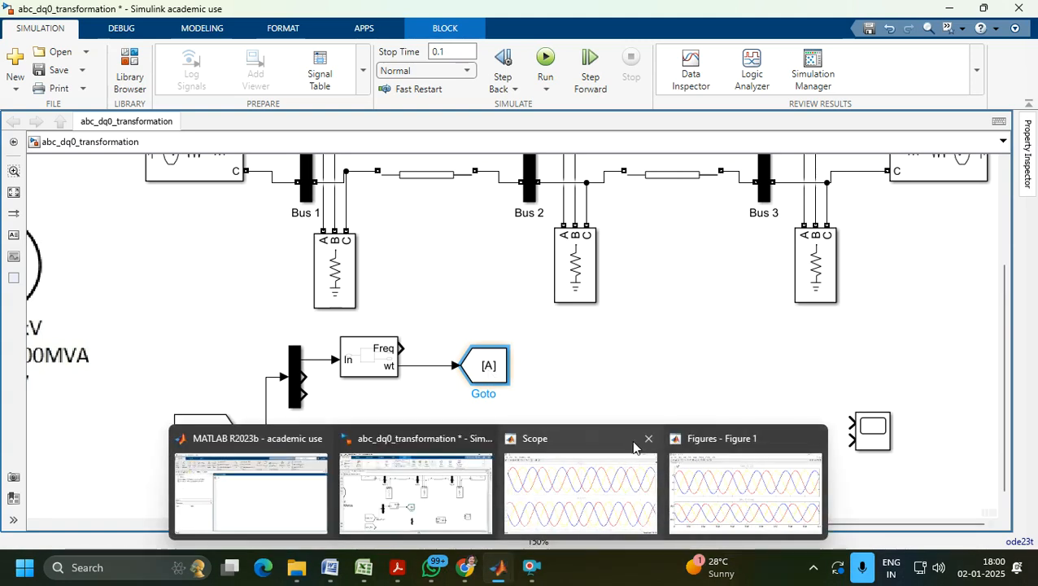
pyautogui.click(793, 455)
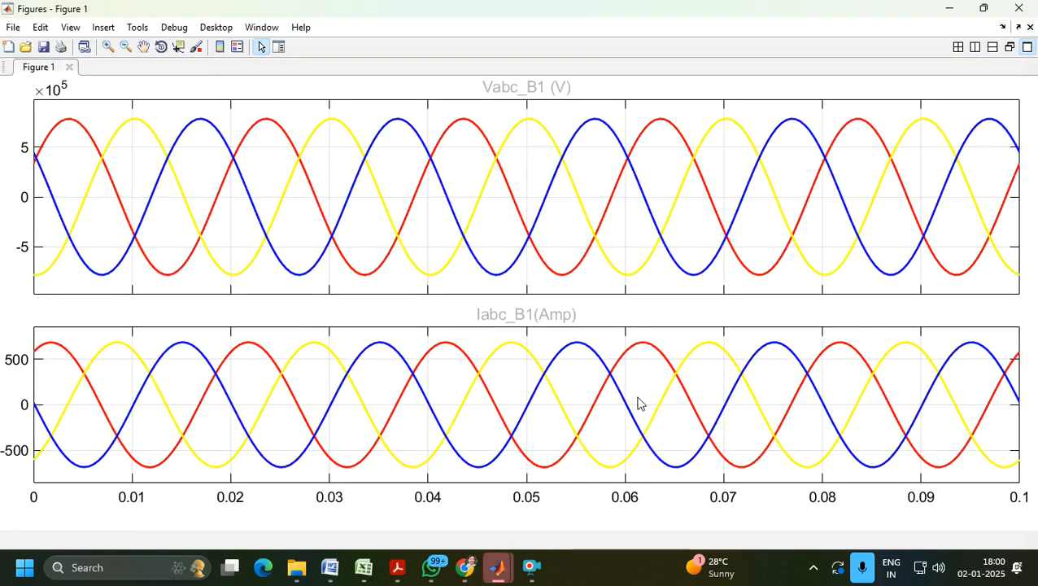
pyautogui.moveTo(498, 568)
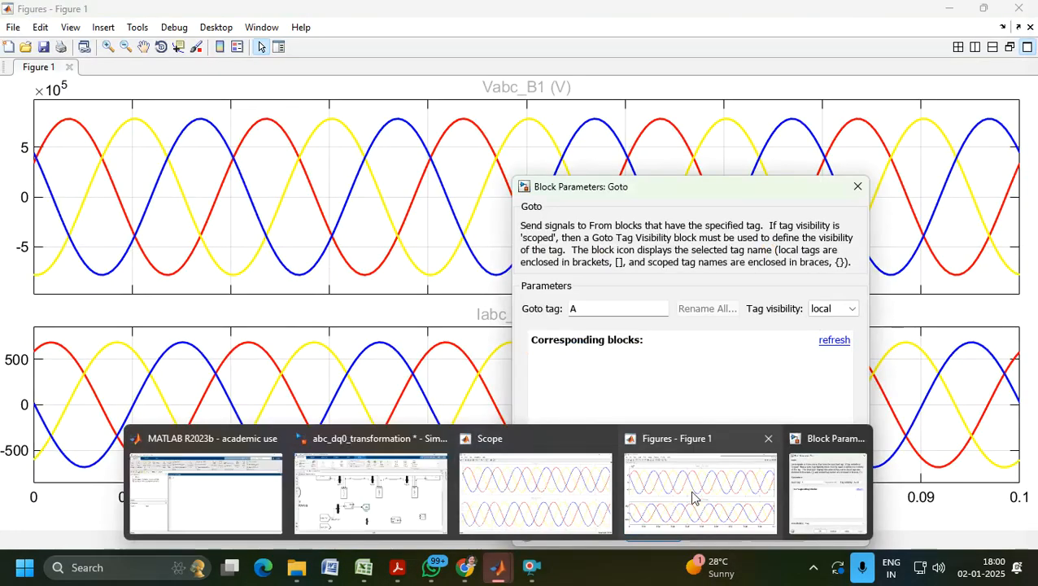
pyautogui.click(768, 439)
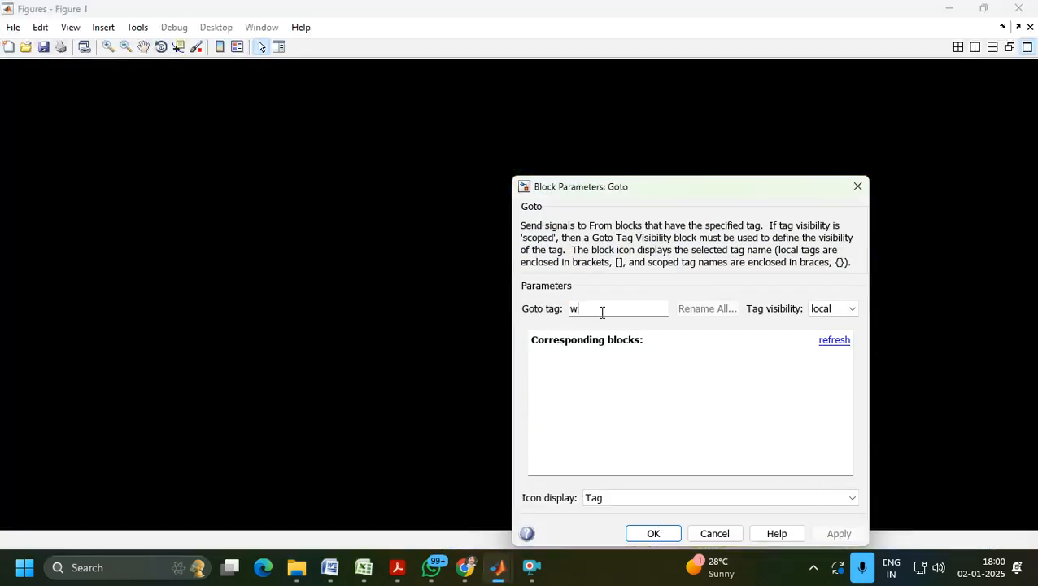
# Set the Goto block's tag to wt with global visibility, and minimize the empty Figures window.
pyautogui.click(851, 312)
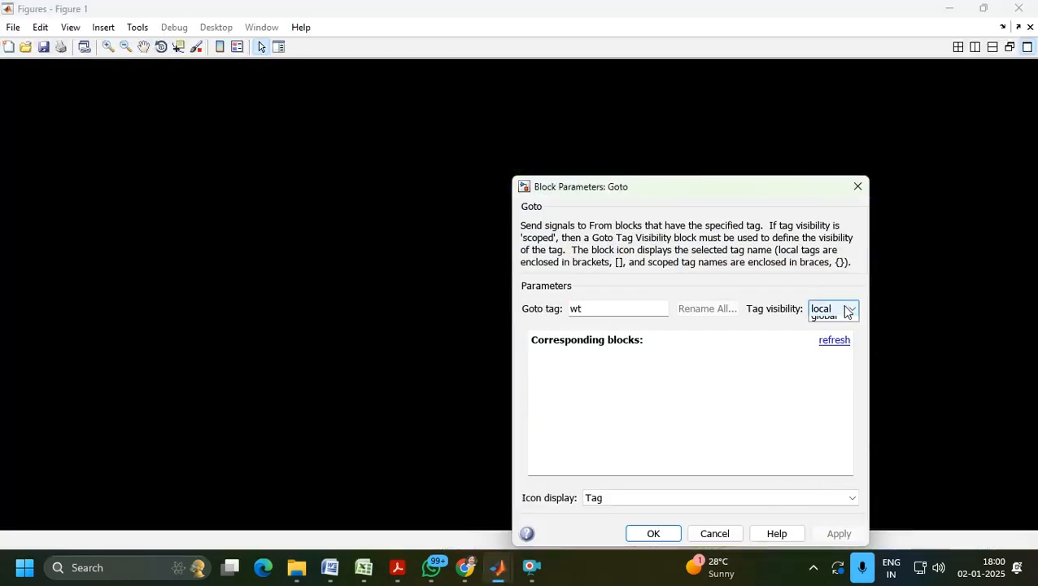
pyautogui.click(834, 348)
pyautogui.click(831, 313)
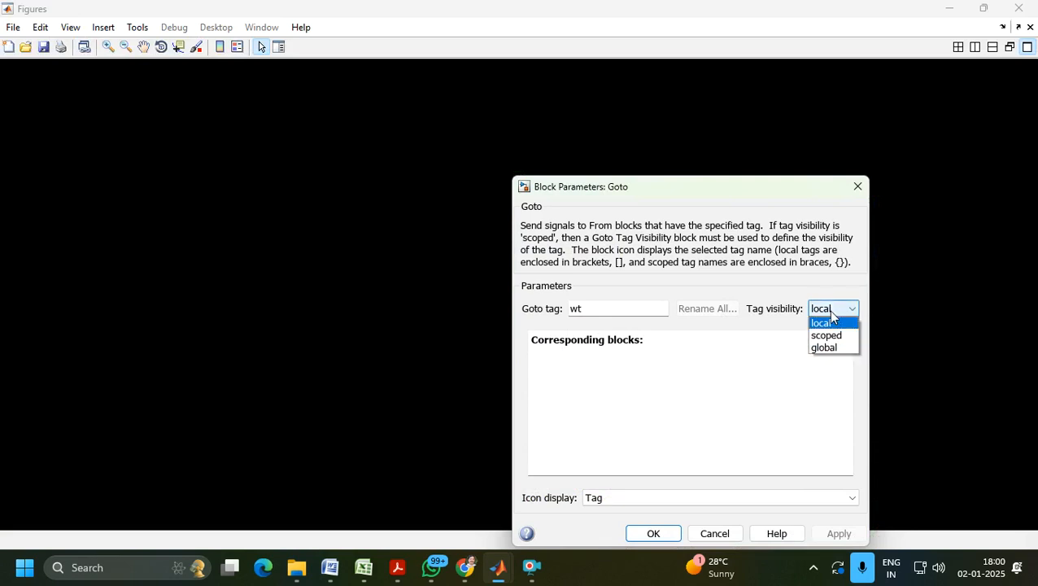
pyautogui.click(825, 349)
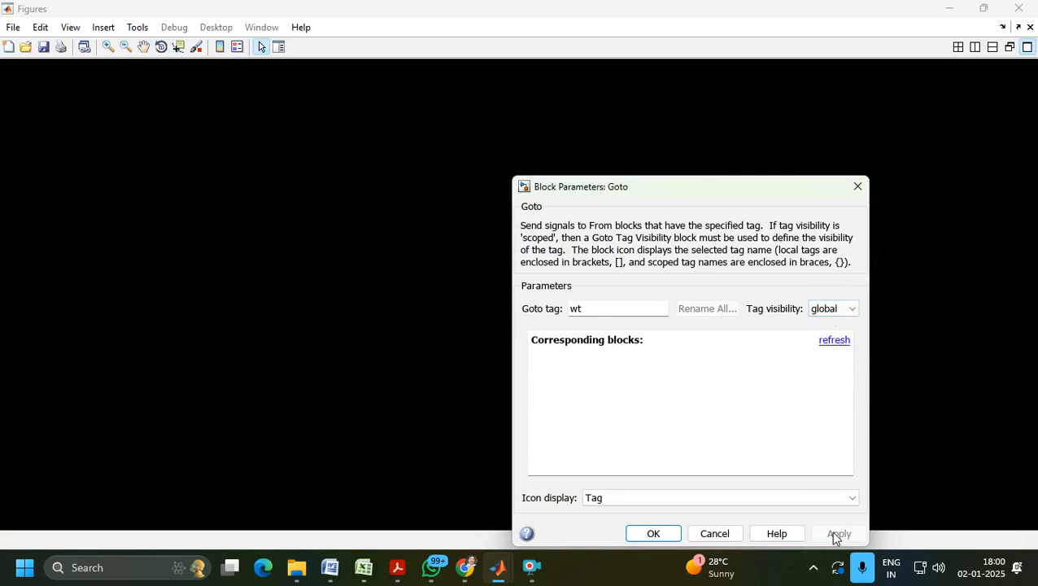
pyautogui.click(676, 538)
pyautogui.click(955, 9)
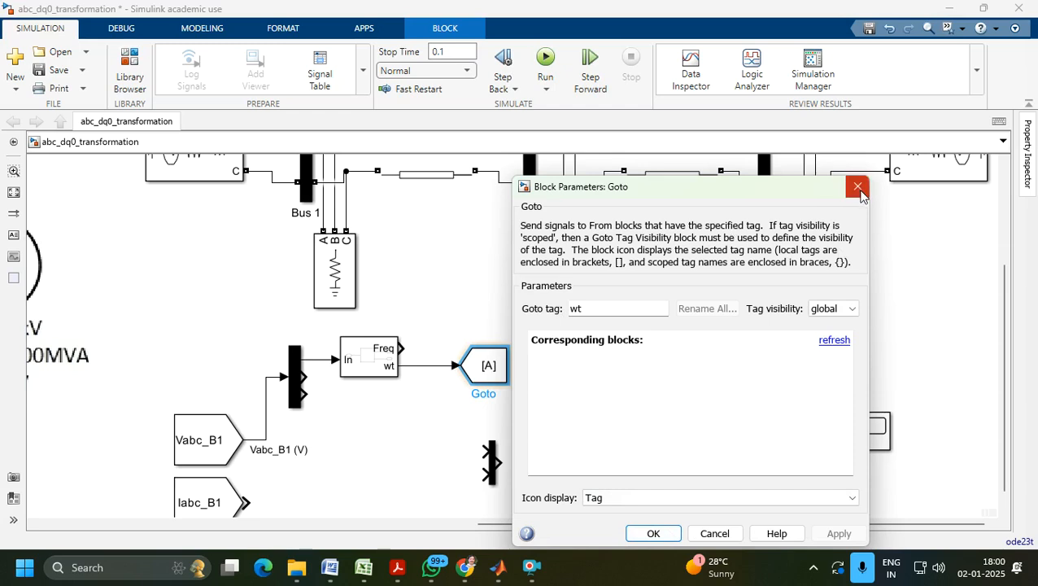
pyautogui.click(653, 541)
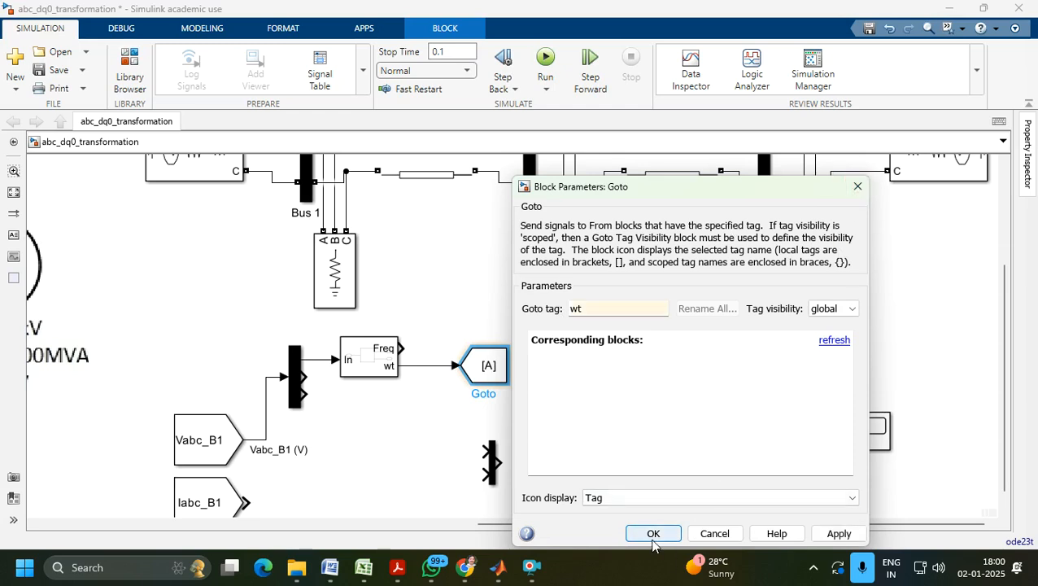
pyautogui.click(658, 537)
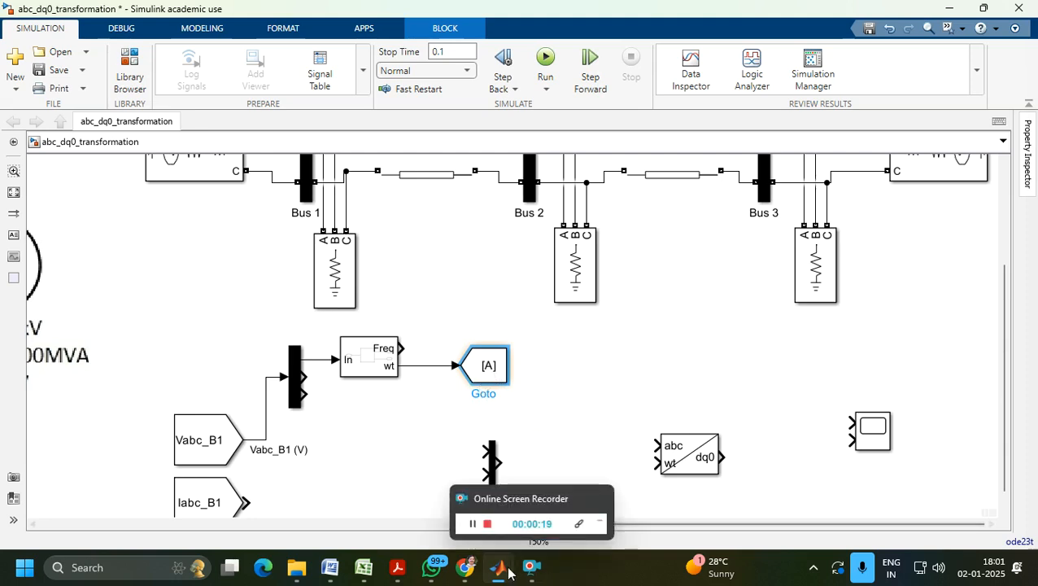
pyautogui.moveTo(498, 567)
pyautogui.click(491, 522)
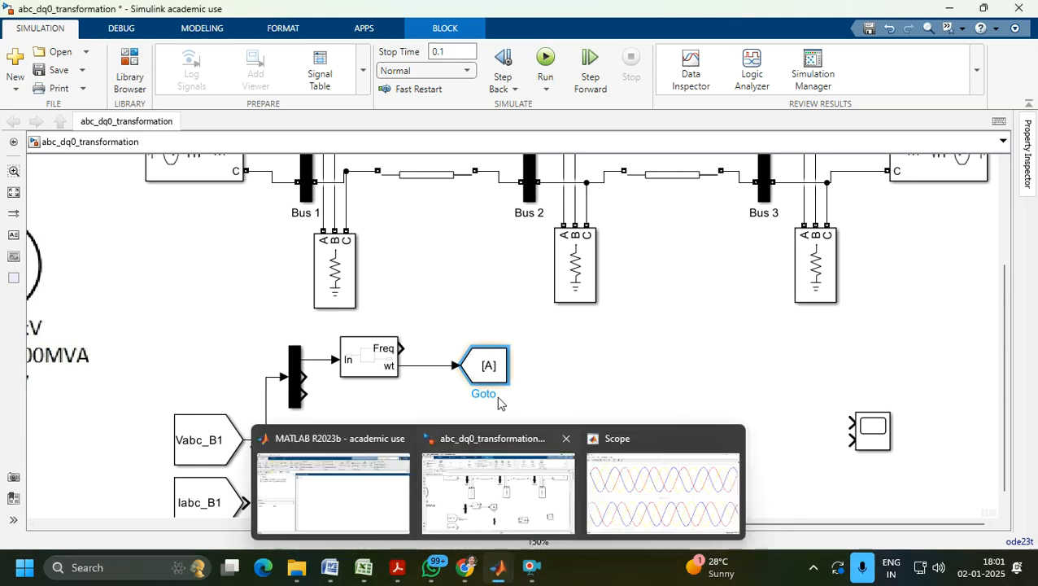
pyautogui.click(530, 567)
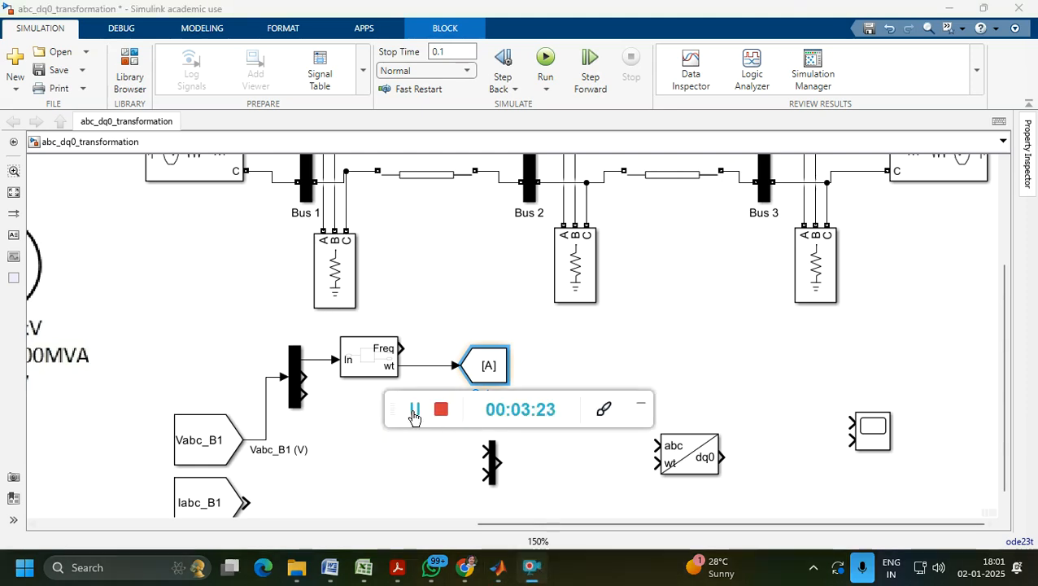
pyautogui.click(592, 329)
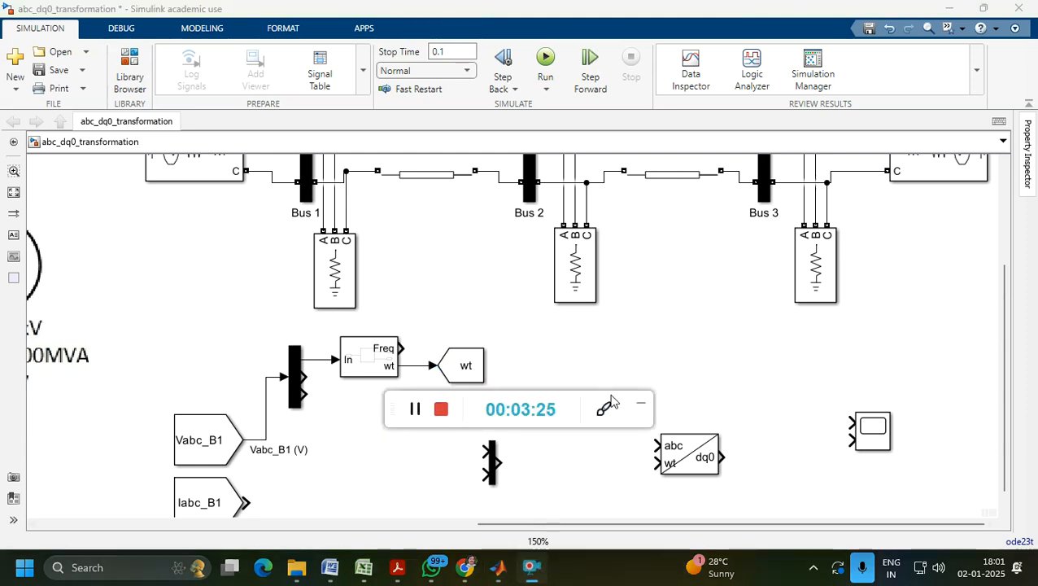
pyautogui.click(643, 405)
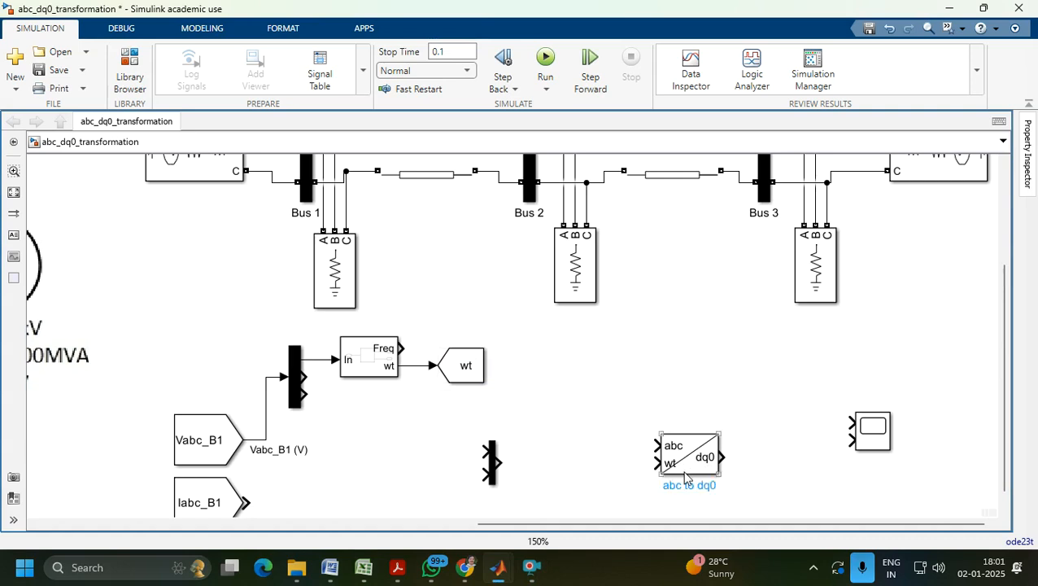
# Move the Mux aside and place the abc to dq0 block below the PLL, in line with the Vabc_B1 From block.
pyautogui.moveTo(461, 430); pyautogui.dragTo(529, 504)
pyautogui.click(521, 474)
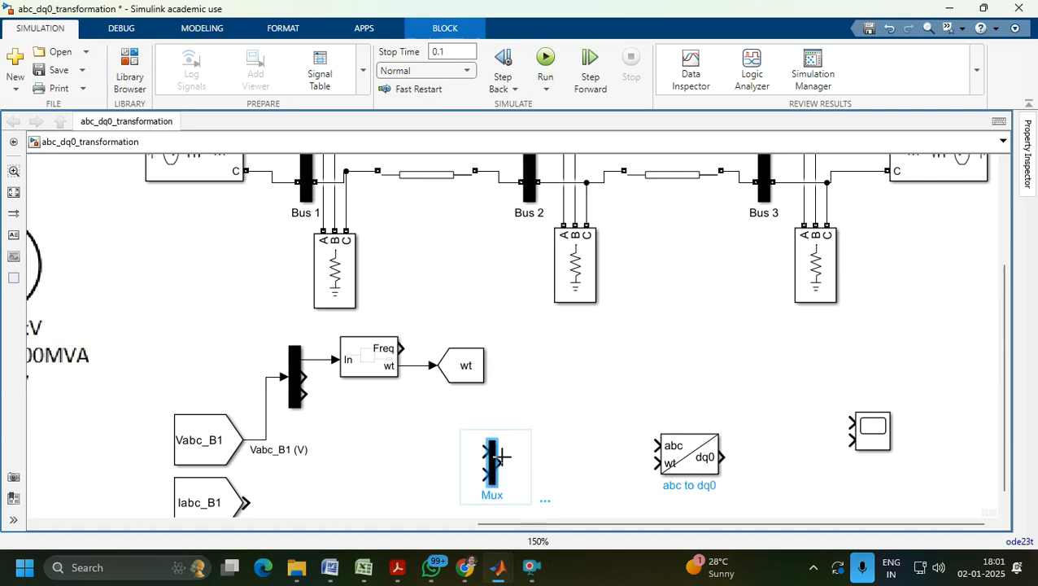
pyautogui.moveTo(521, 473); pyautogui.dragTo(557, 482)
pyautogui.moveTo(686, 459); pyautogui.dragTo(415, 452)
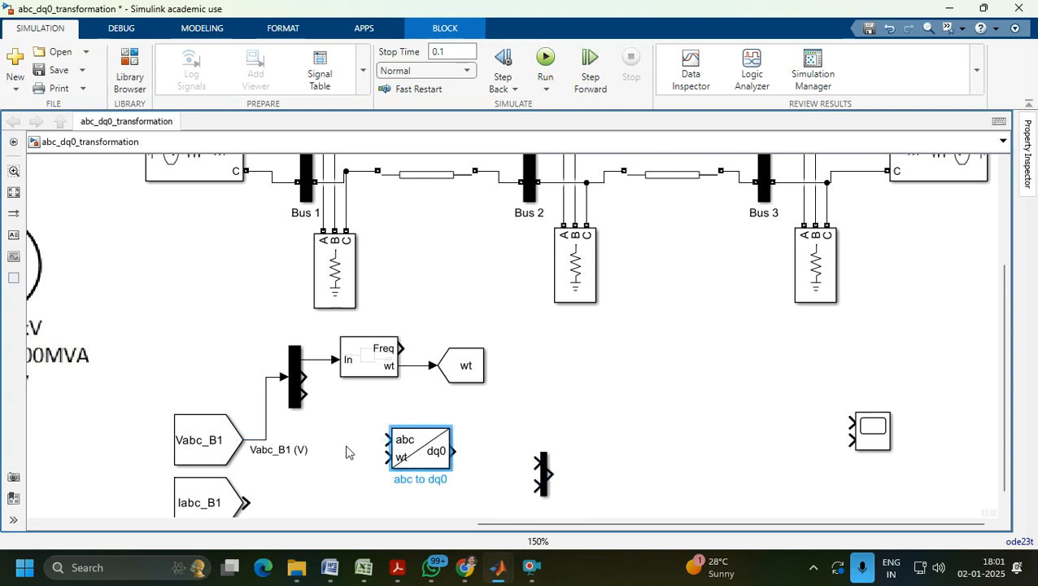
# Connect the abc input of the abc to dq0 block to the Vabc_B1 signal line and shift the block slightly away from it.
pyautogui.click(386, 441)
pyautogui.moveTo(385, 440); pyautogui.dragTo(266, 441)
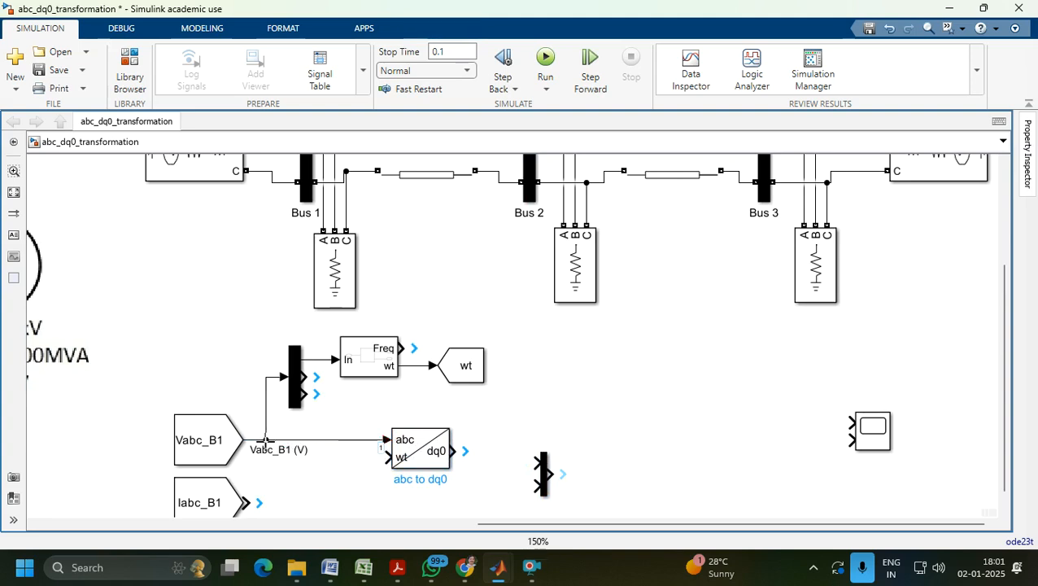
pyautogui.moveTo(416, 446); pyautogui.dragTo(432, 446)
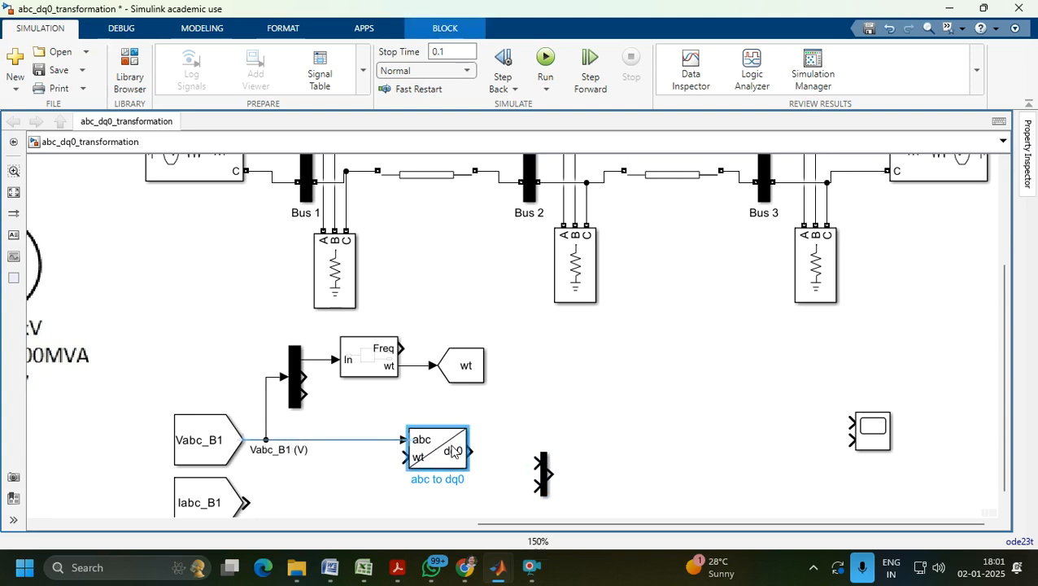
# Insert a From block below the Vabc_B1 line and connect it to the wt input of the abc to dq0 block.
pyautogui.click(371, 466)
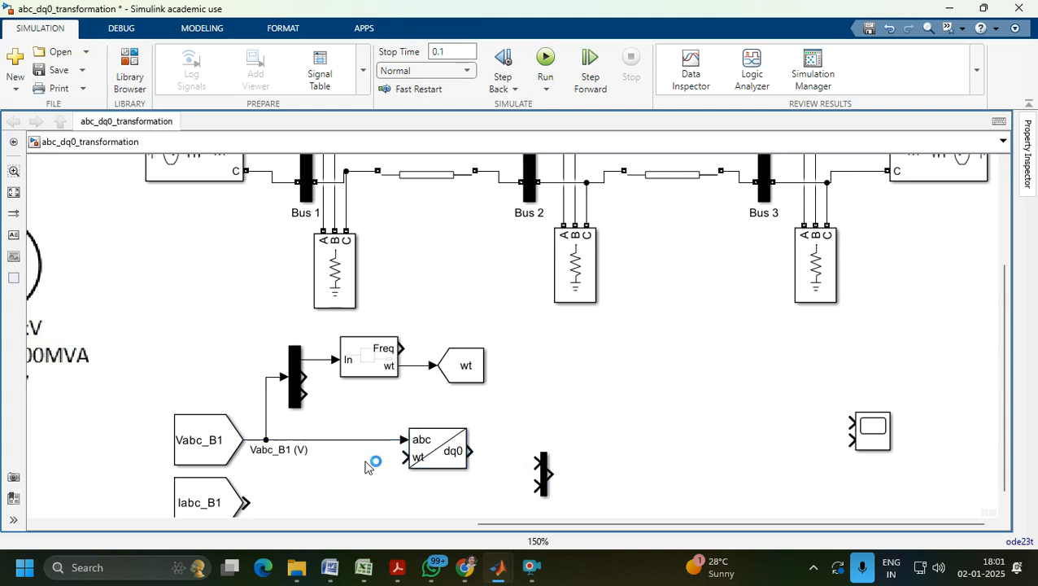
pyautogui.write('from')
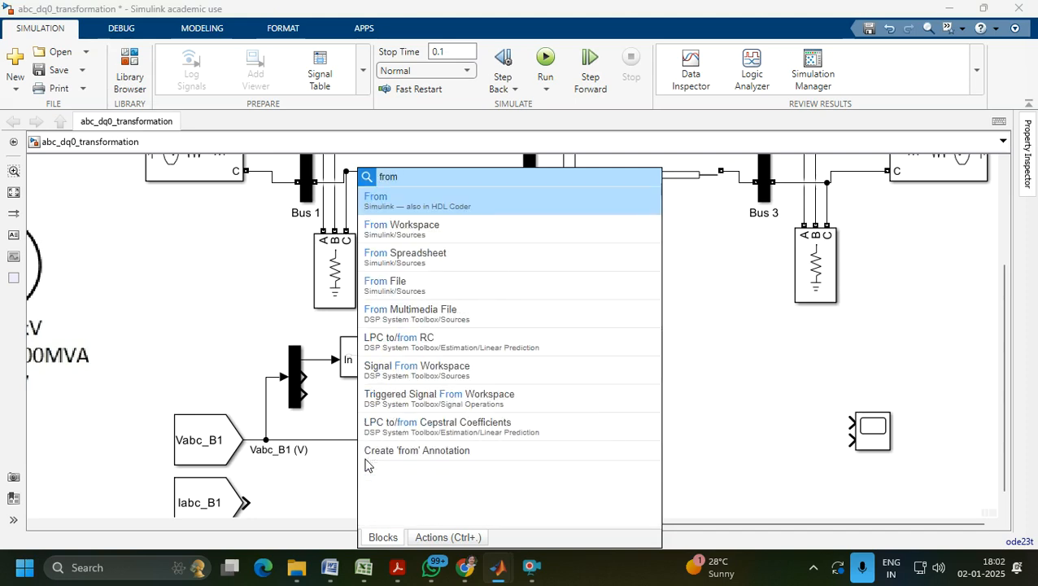
pyautogui.press('Return')
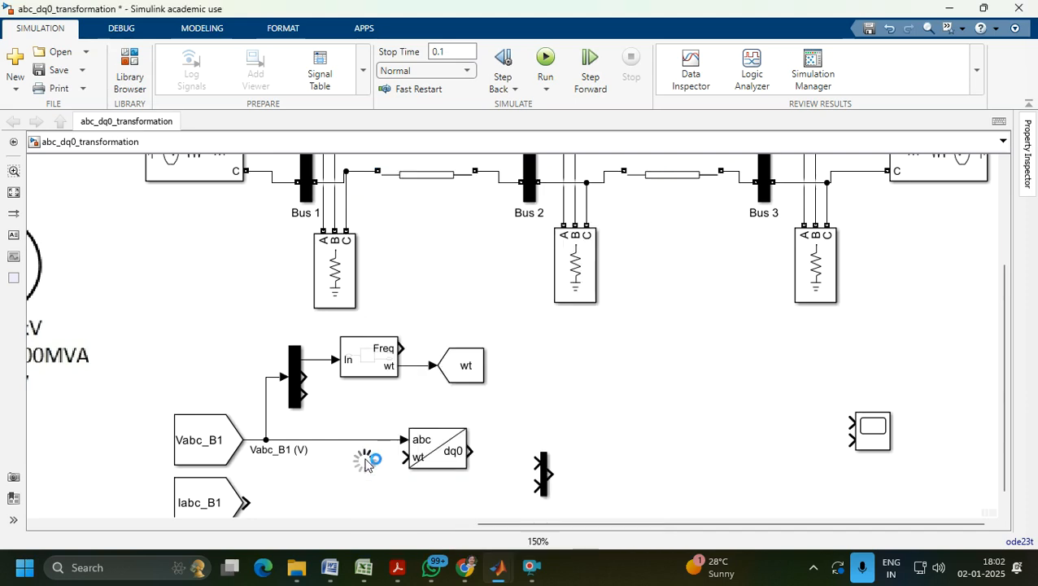
pyautogui.moveTo(378, 464); pyautogui.dragTo(406, 458)
# Set the Goto tag of the new From block to wt.
pyautogui.doubleClick(358, 465)
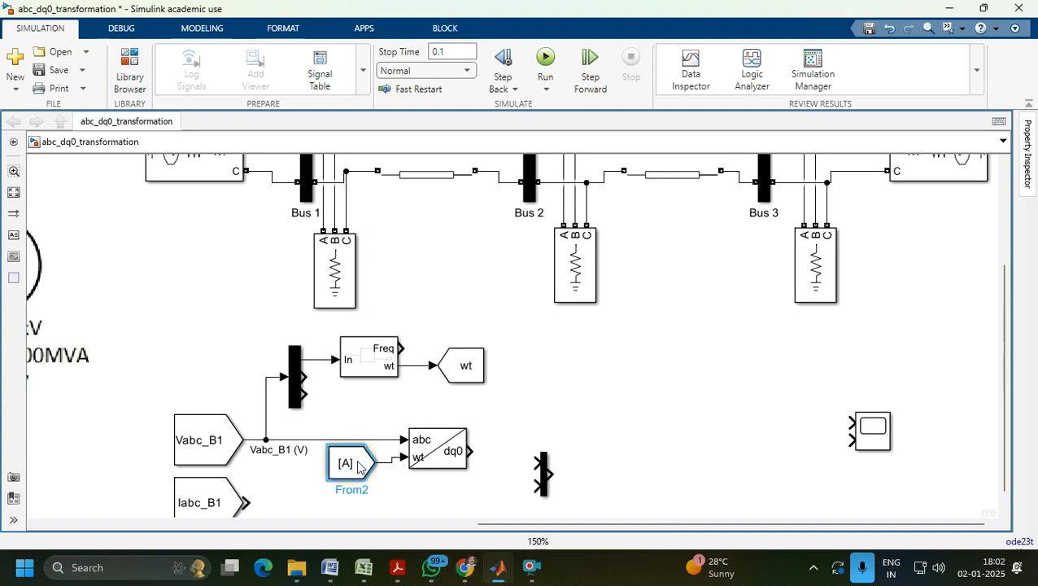
pyautogui.doubleClick(461, 407)
pyautogui.write('wt')
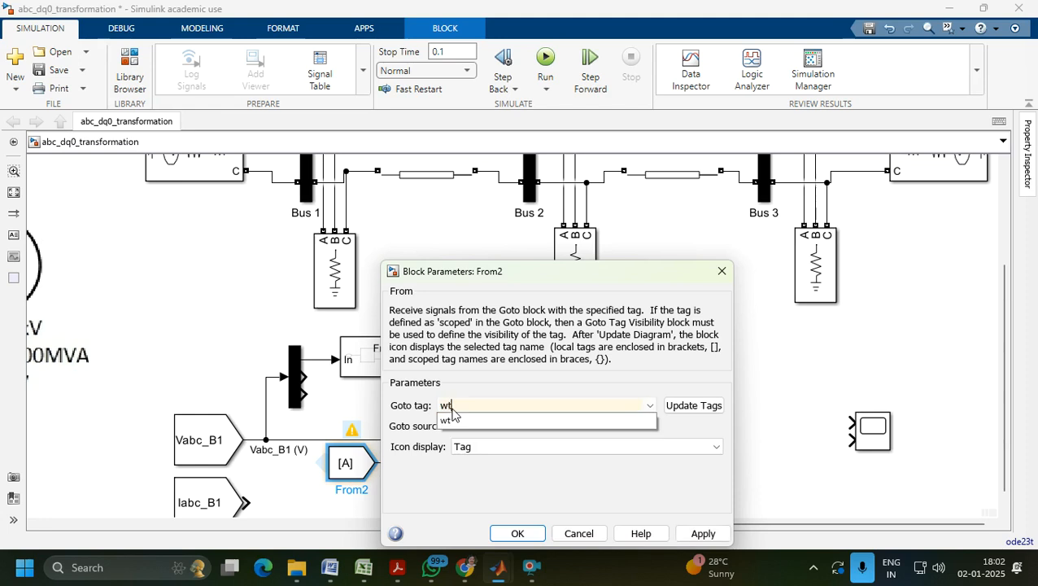
pyautogui.click(703, 533)
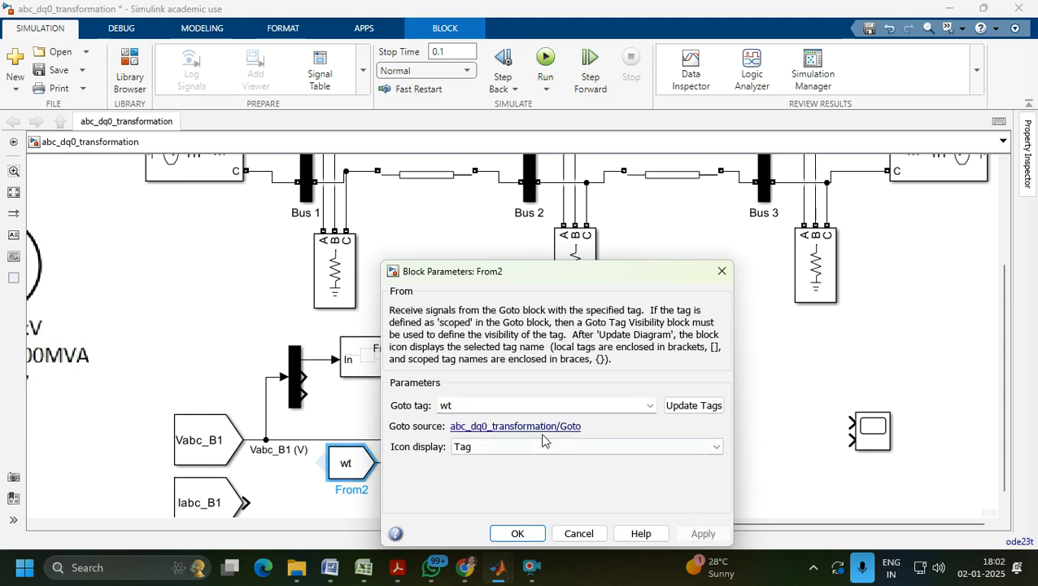
pyautogui.click(517, 533)
# Move the Mux farther away and connect a copy of the three-output Demux to the dq0 output.
pyautogui.moveTo(553, 472); pyautogui.dragTo(483, 454)
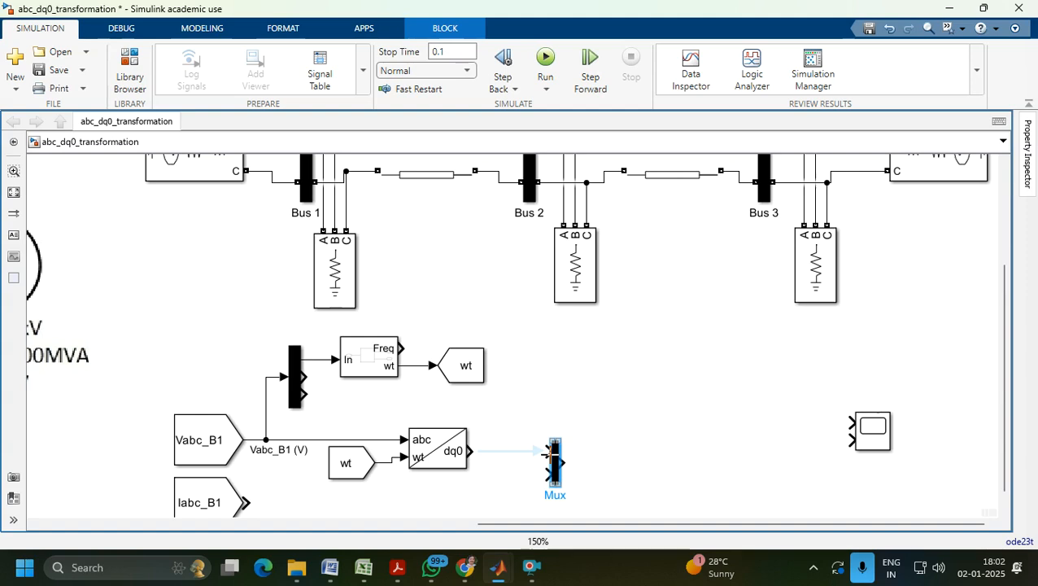
pyautogui.moveTo(561, 465); pyautogui.dragTo(739, 466)
pyautogui.moveTo(297, 376); pyautogui.dragTo(536, 453)
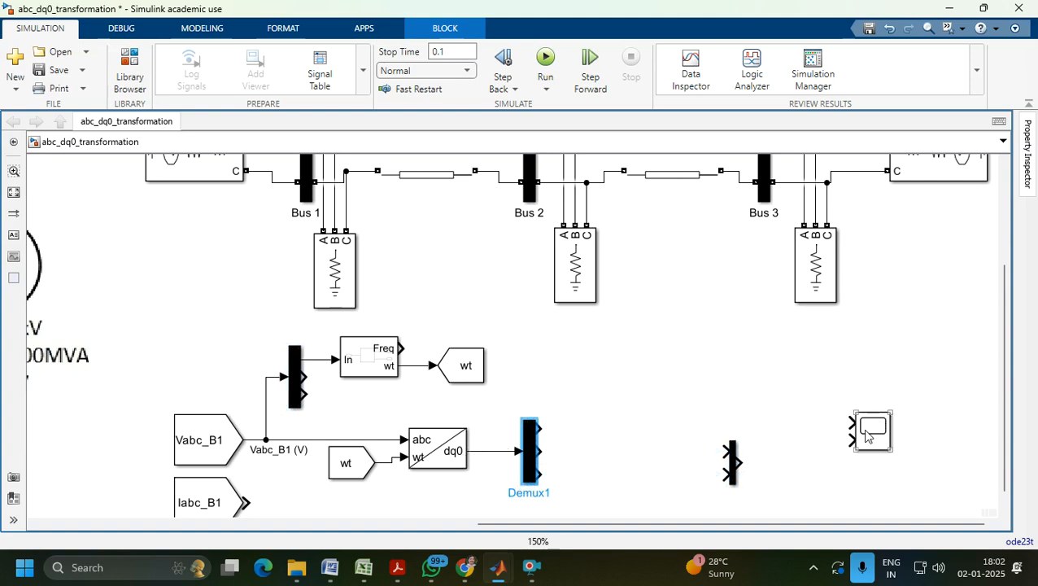
# Delete the Mux and place the Scope, enlarged, beside the second Demux.
pyautogui.moveTo(871, 437); pyautogui.dragTo(749, 502)
pyautogui.press('Delete')
pyautogui.moveTo(681, 440); pyautogui.dragTo(705, 470)
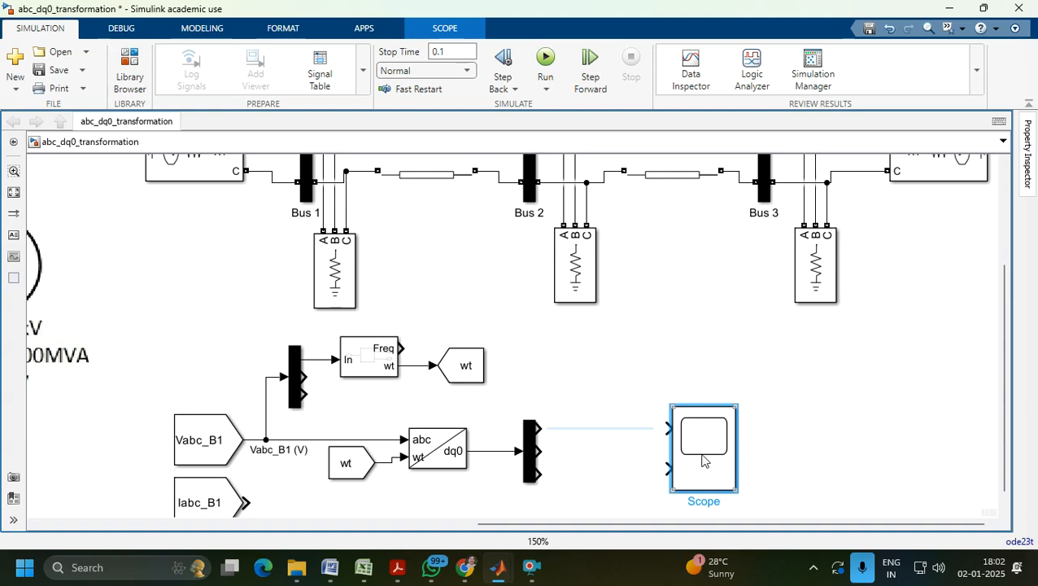
pyautogui.moveTo(502, 573)
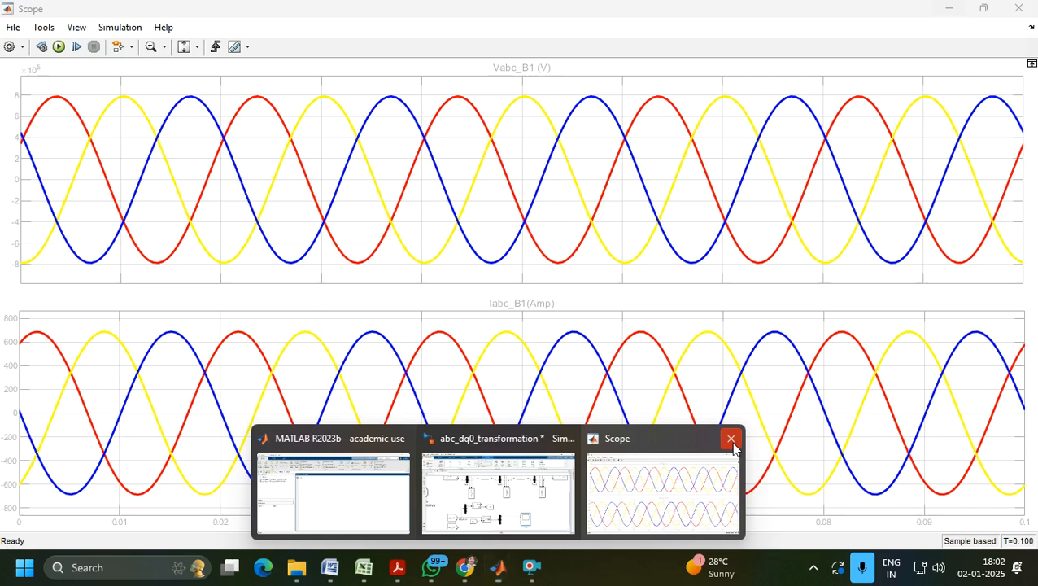
pyautogui.click(726, 460)
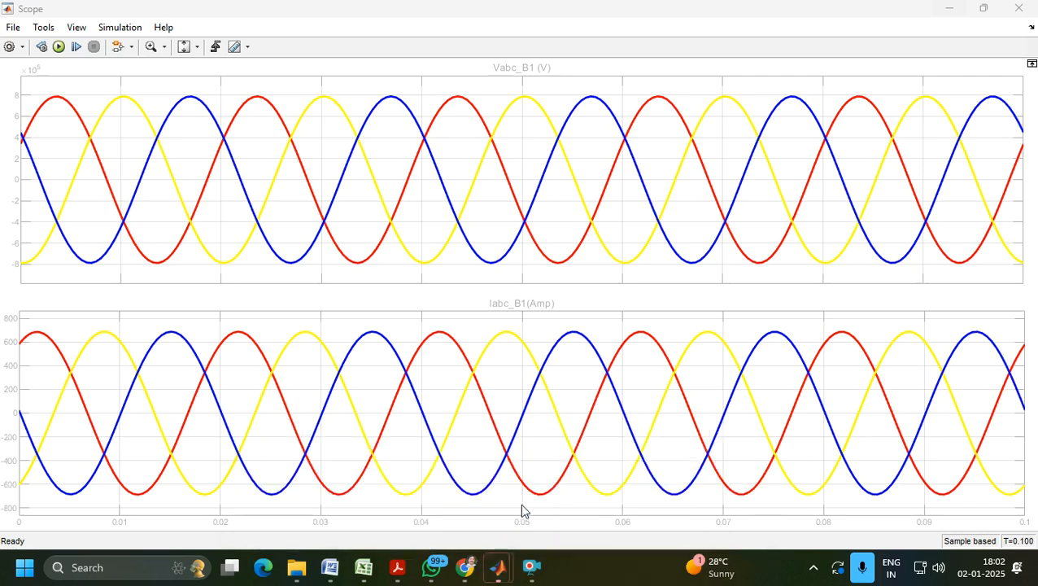
pyautogui.moveTo(504, 573)
pyautogui.click(493, 507)
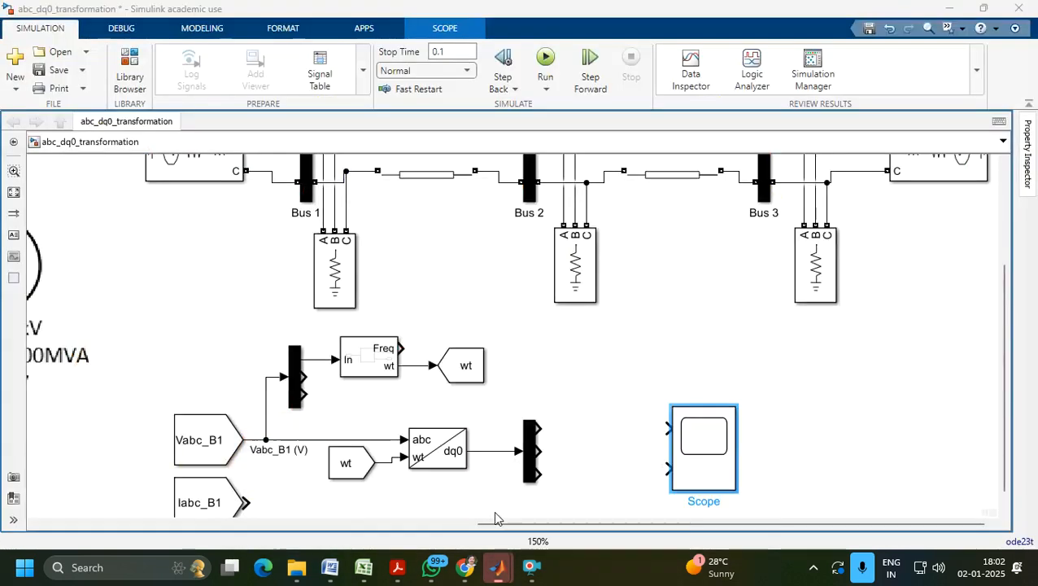
pyautogui.click(531, 561)
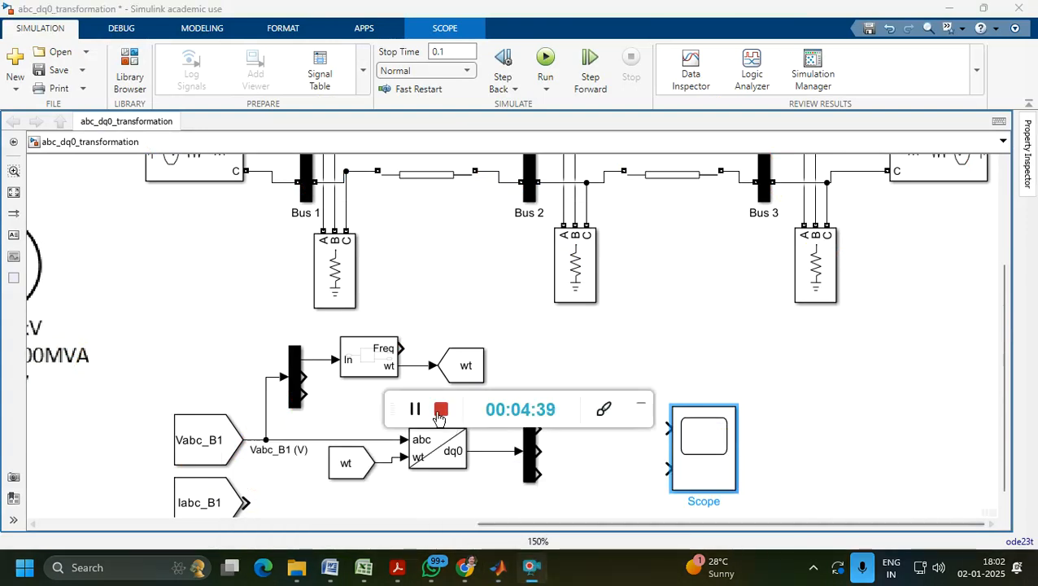
pyautogui.click(415, 410)
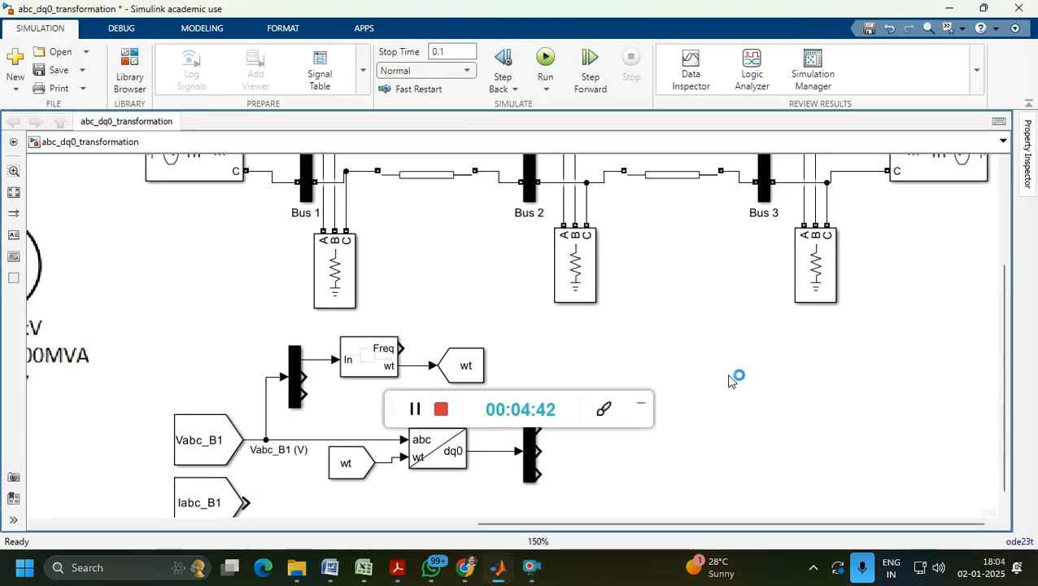
# Insert a Scope block from Simulink/Sinks in the empty area beyond the second Demux.
pyautogui.doubleClick(732, 382)
pyautogui.click(643, 405)
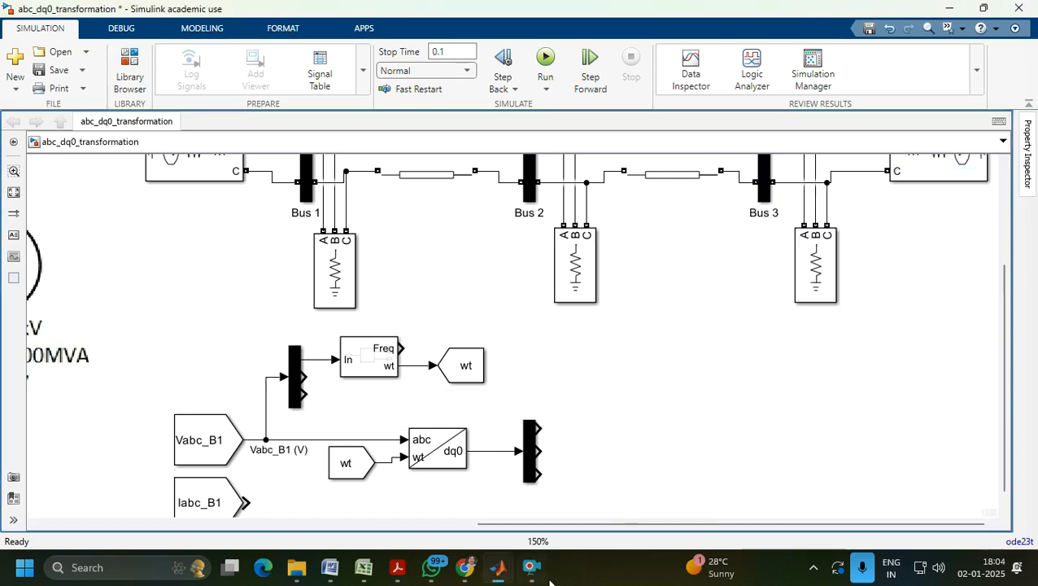
pyautogui.click(494, 570)
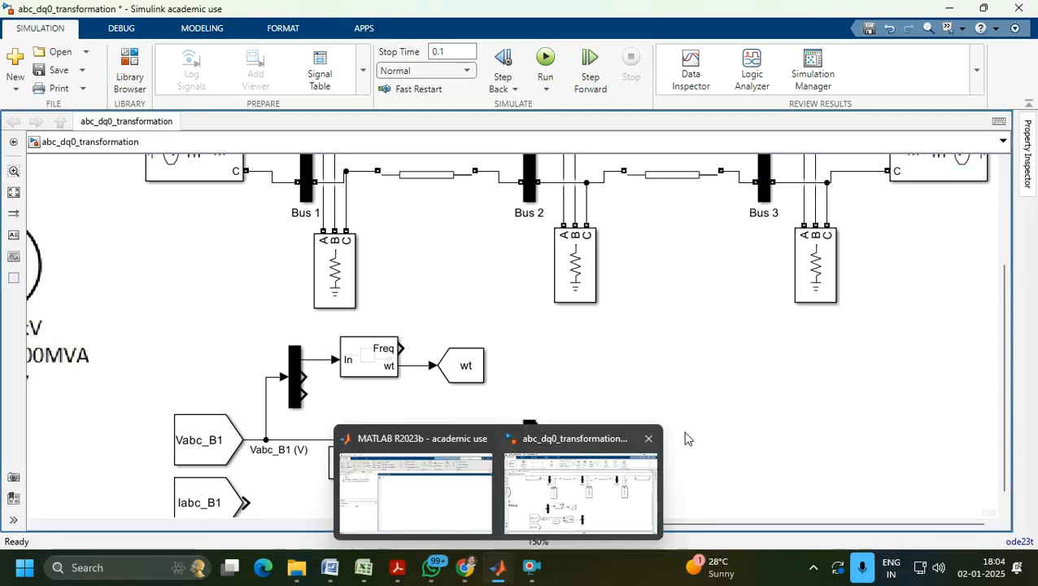
pyautogui.doubleClick(763, 402)
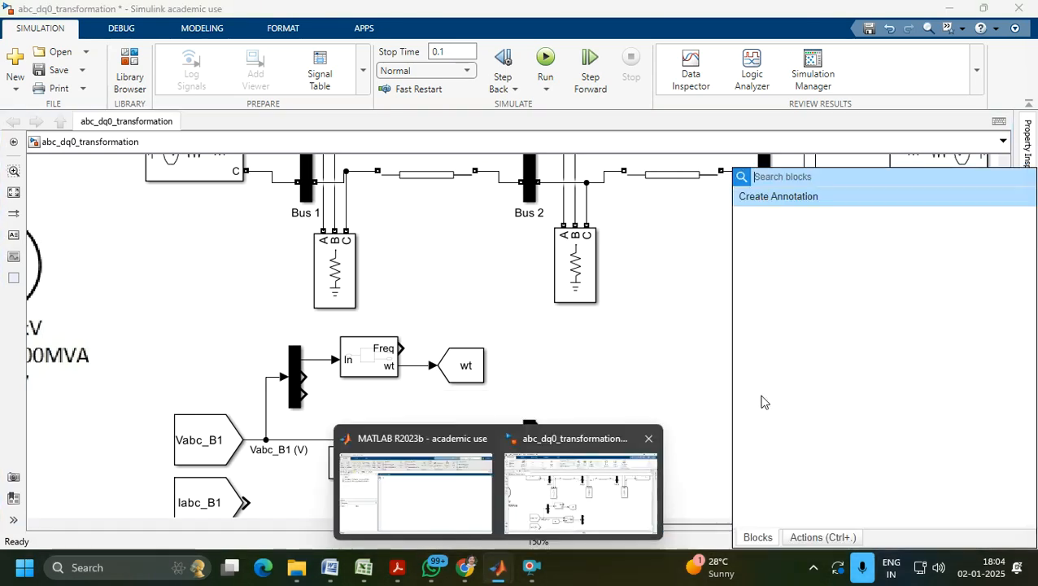
pyautogui.click(615, 458)
pyautogui.doubleClick(715, 392)
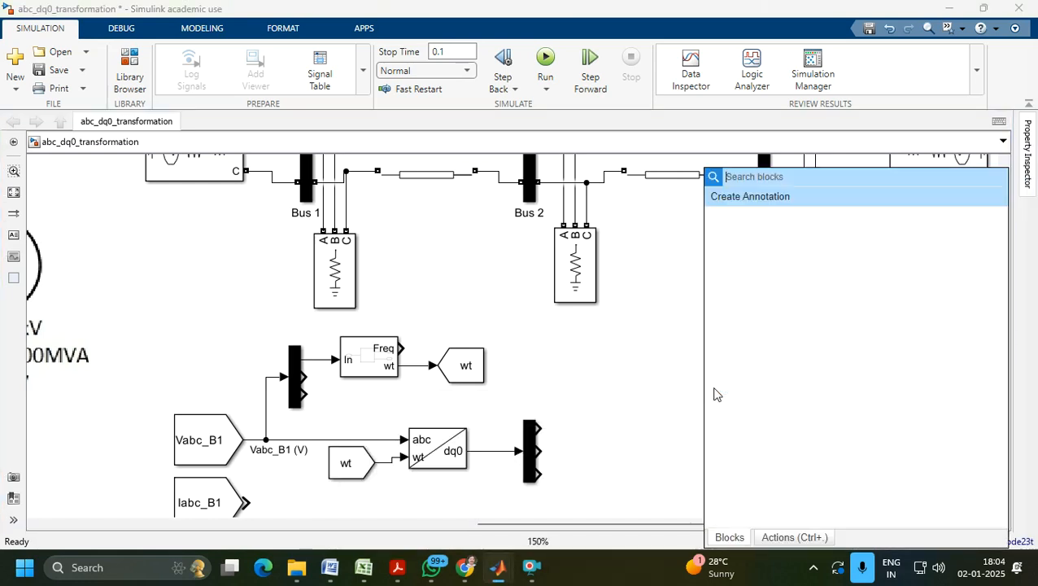
pyautogui.write('scope')
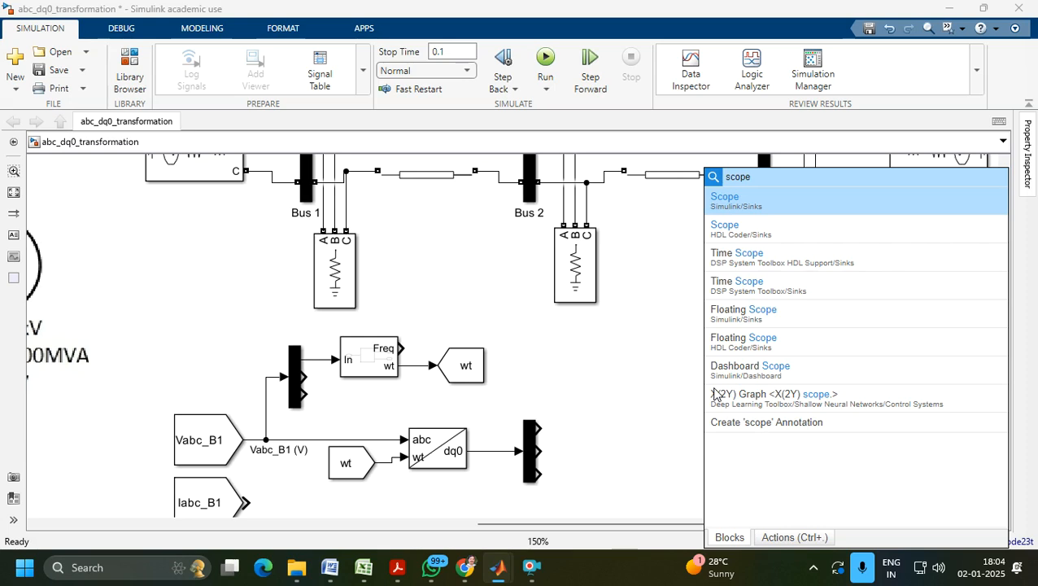
pyautogui.press('Return')
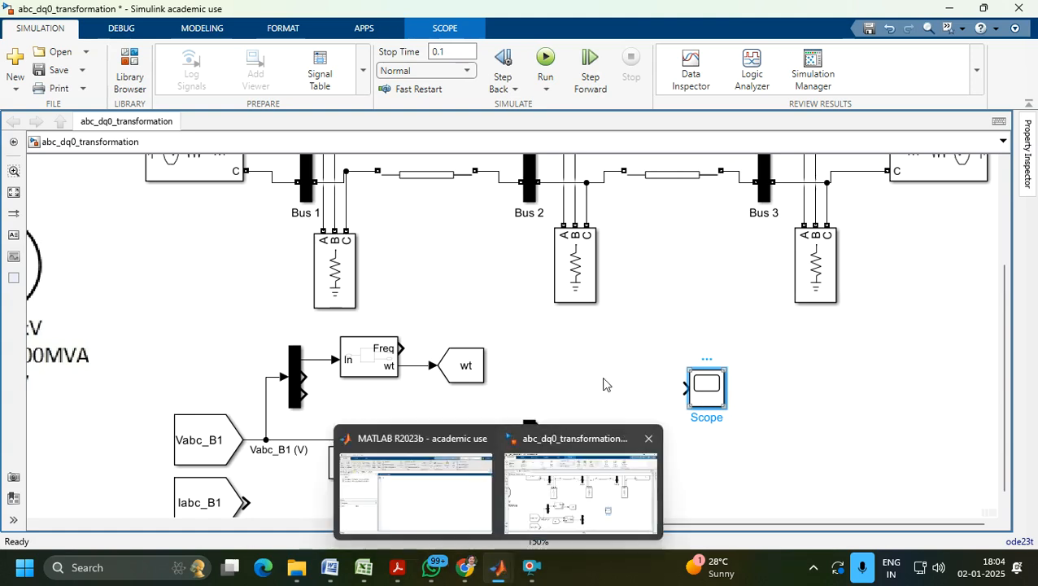
# Configure the Scope with 4 input ports and a layout of four displays stacked in one column.
pyautogui.click(530, 568)
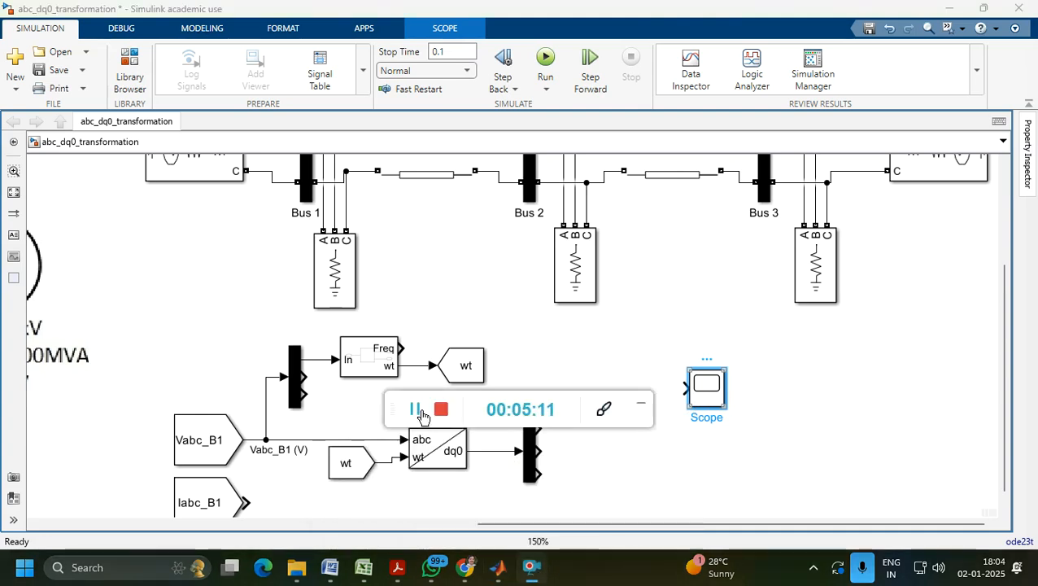
pyautogui.doubleClick(706, 387)
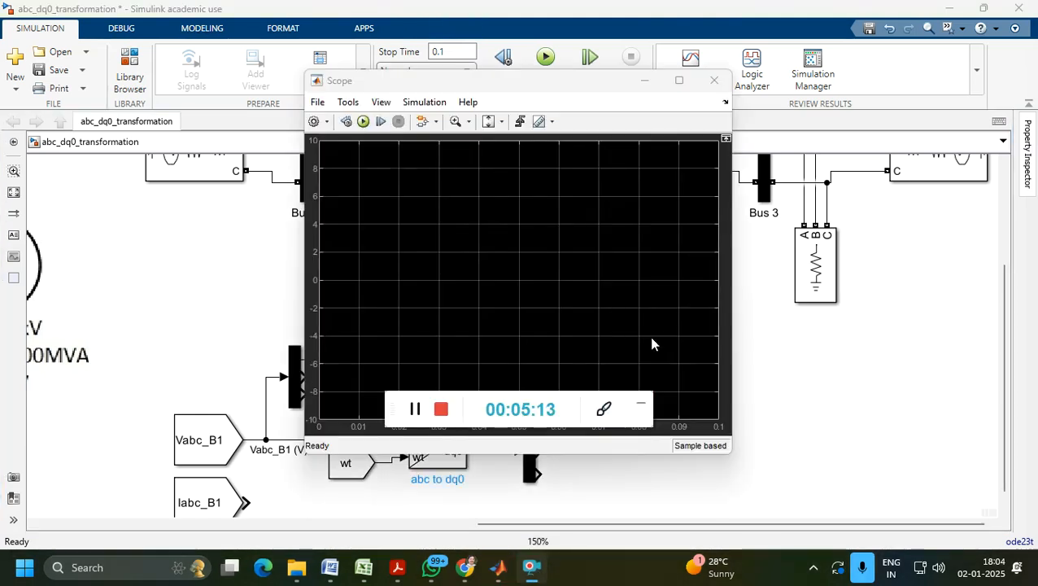
pyautogui.click(644, 407)
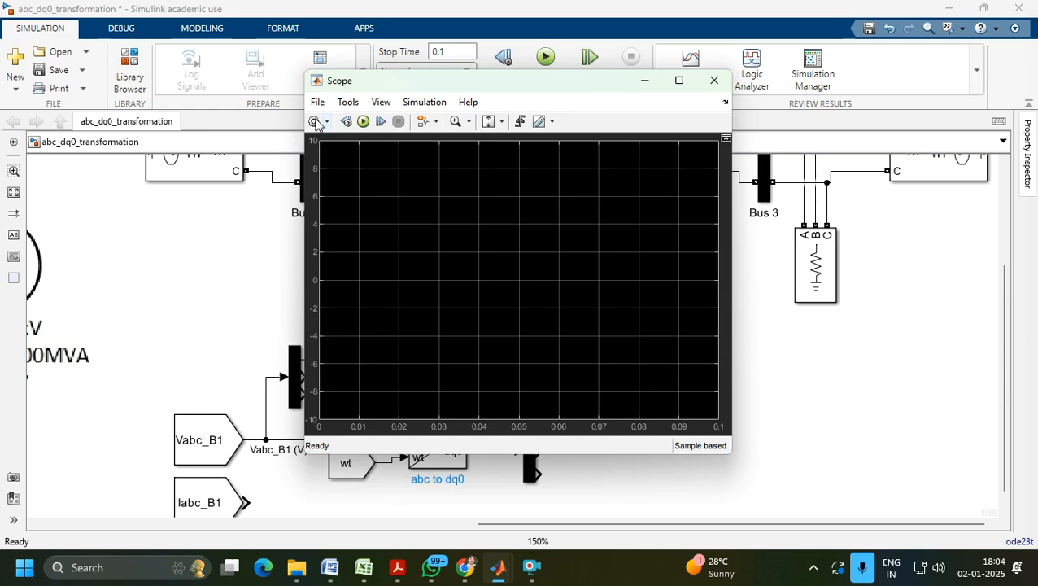
pyautogui.click(316, 122)
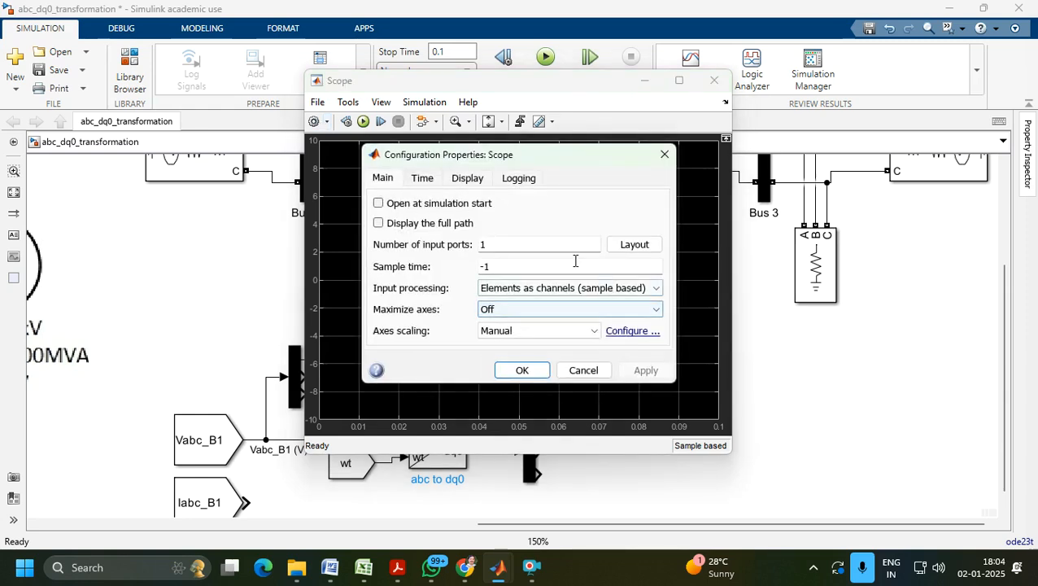
pyautogui.write('4')
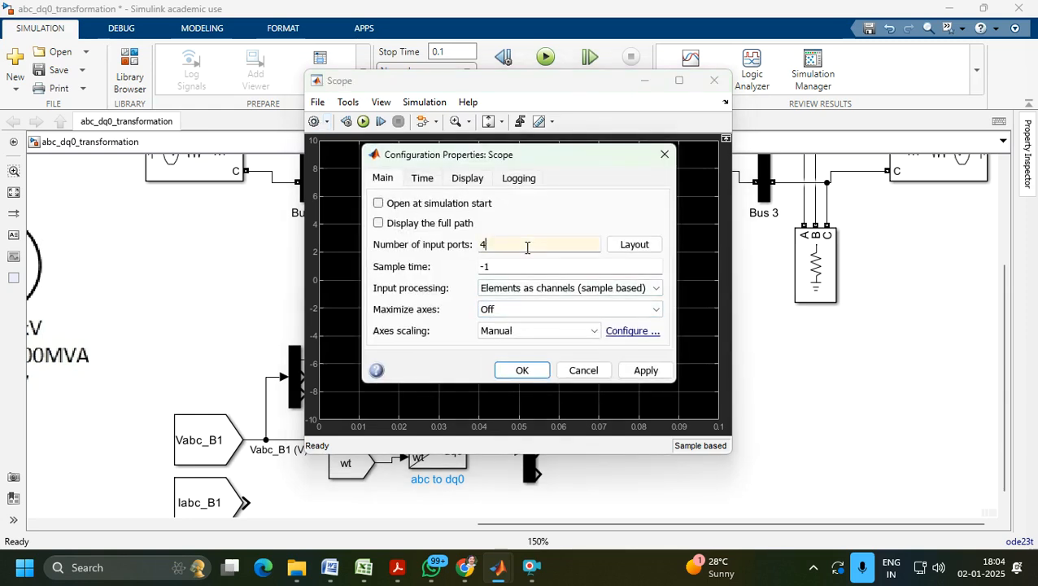
pyautogui.click(654, 254)
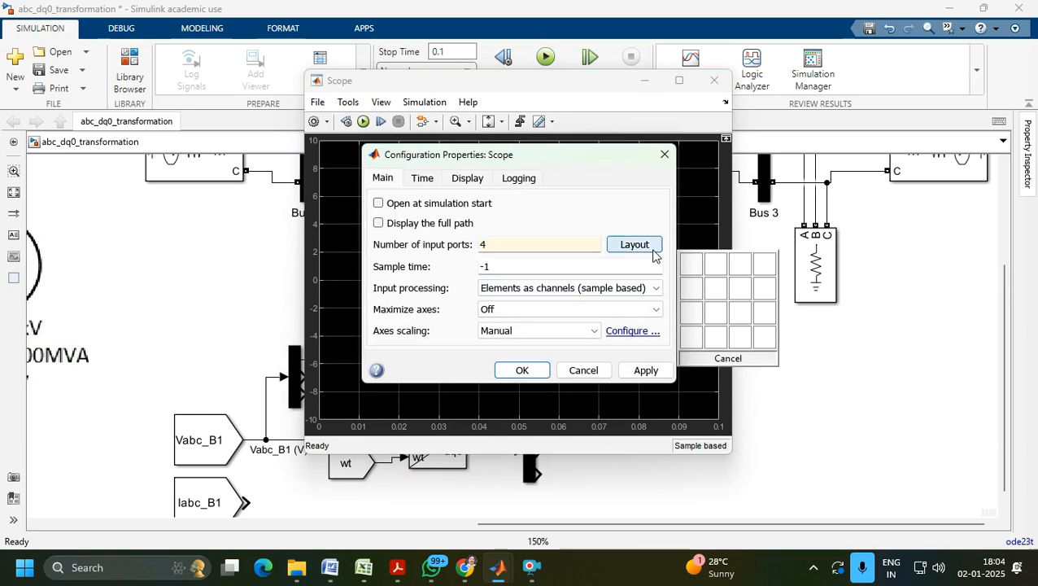
pyautogui.click(694, 348)
pyautogui.click(656, 372)
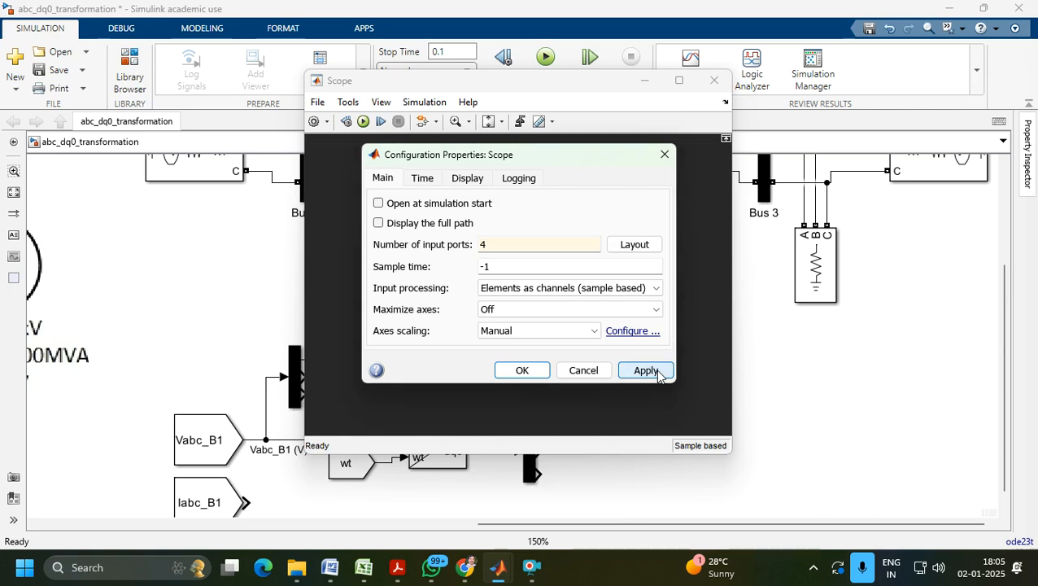
pyautogui.click(512, 373)
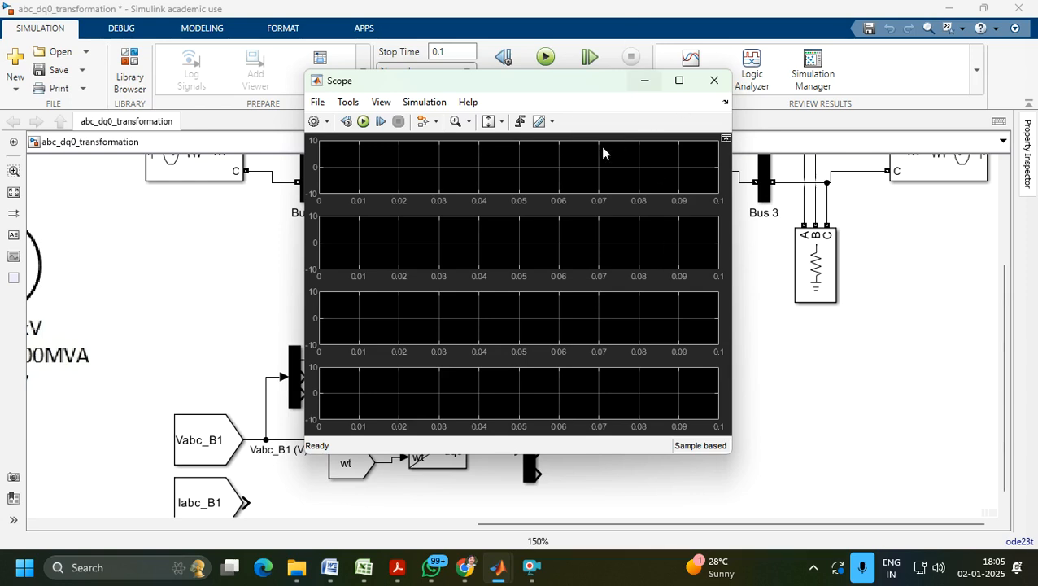
pyautogui.click(715, 81)
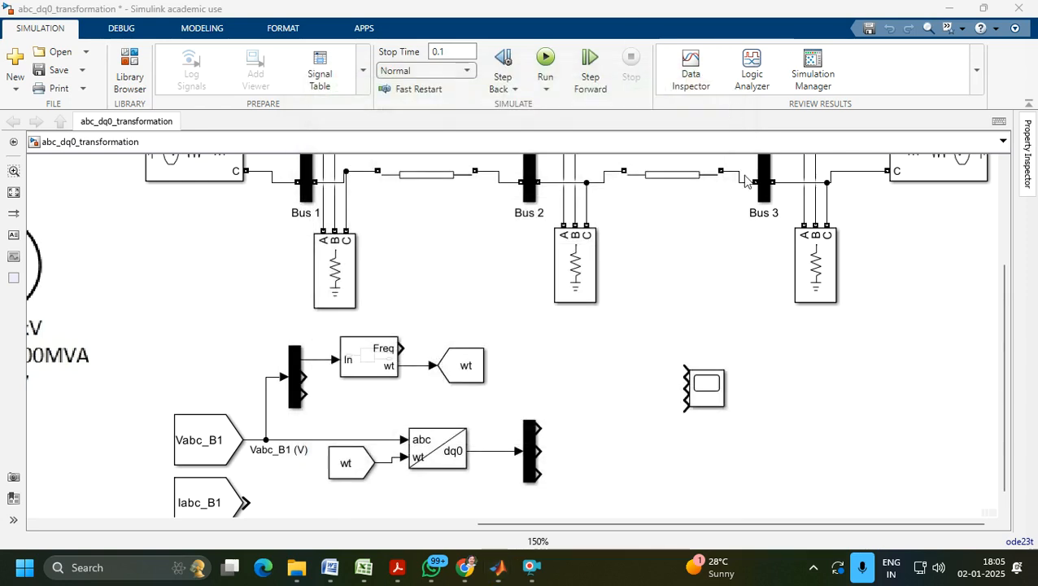
# Enlarge the Scope beside the second Demux and connect the three Demux outputs to its second, third and fourth inputs.
pyautogui.click(716, 403)
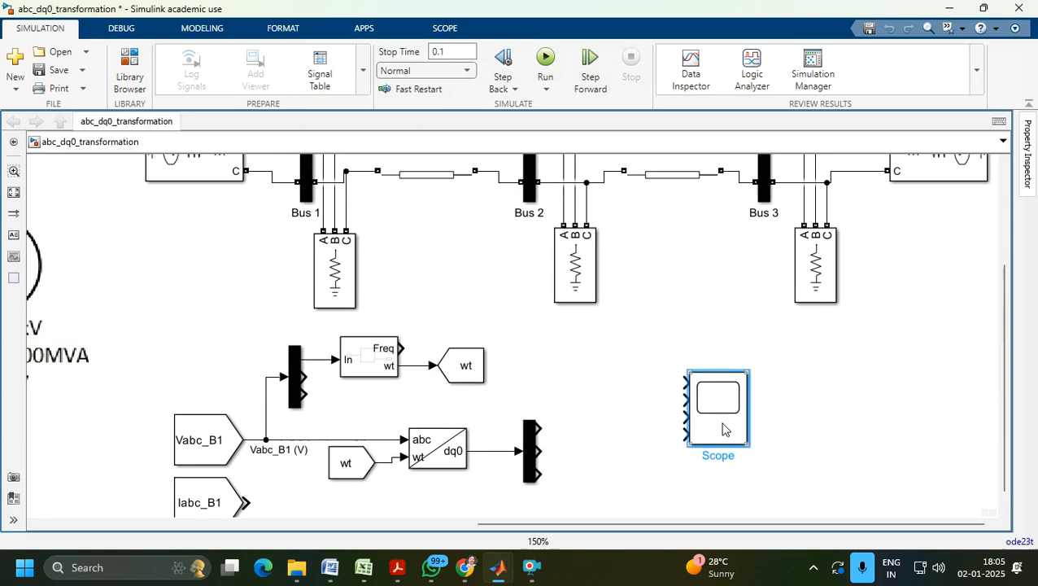
pyautogui.moveTo(725, 425); pyautogui.dragTo(680, 454)
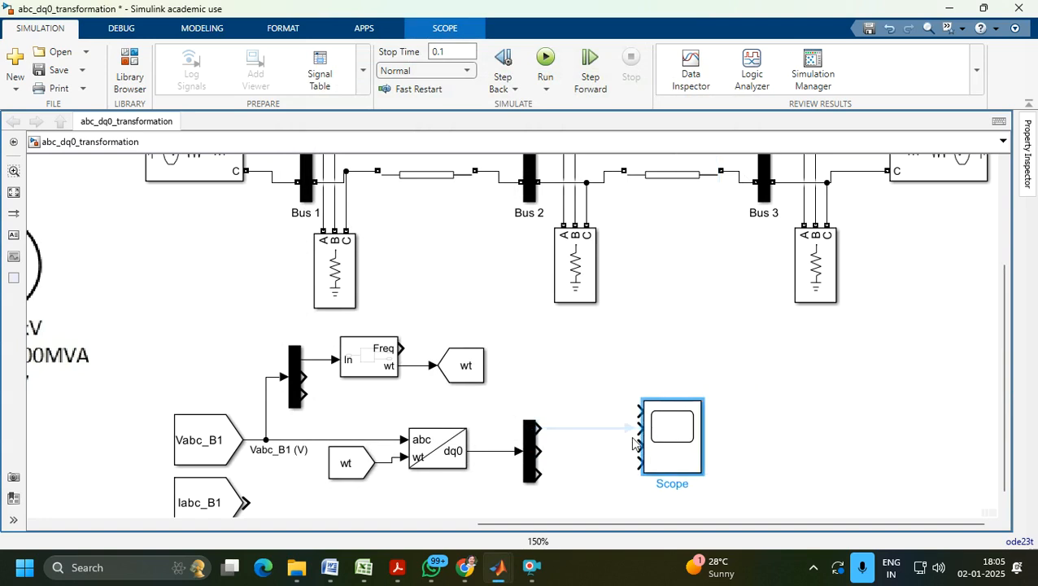
pyautogui.click(570, 428)
pyautogui.moveTo(537, 451); pyautogui.dragTo(640, 445)
pyautogui.moveTo(543, 472)
pyautogui.mouseDown()
pyautogui.moveTo(598, 463)
pyautogui.moveTo(622, 443)
pyautogui.mouseUp()
# Name the three Demux output signals Vd, Vq and V0, in order from the first output.
pyautogui.click(608, 434)
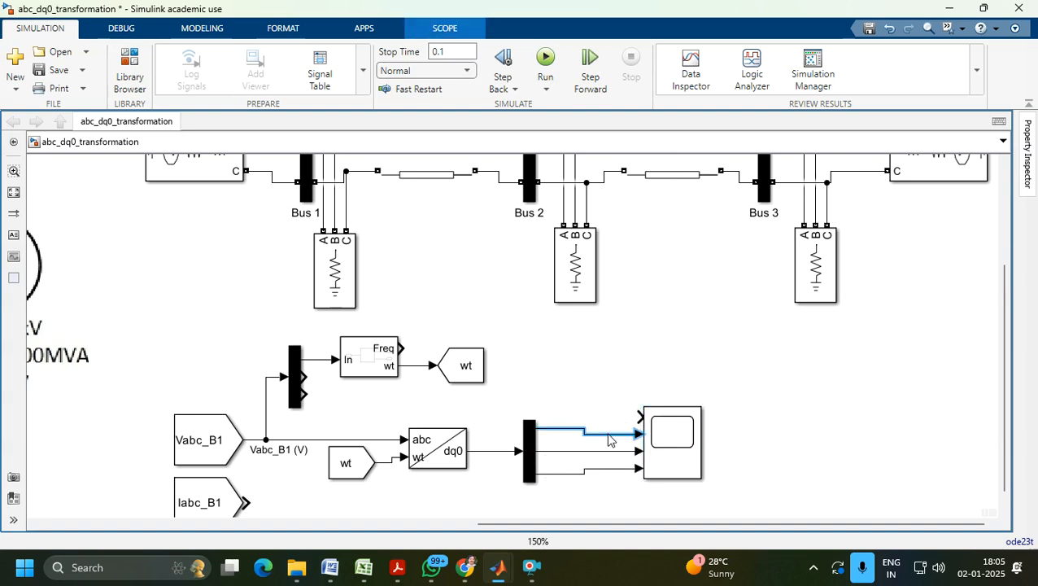
pyautogui.write('Vd')
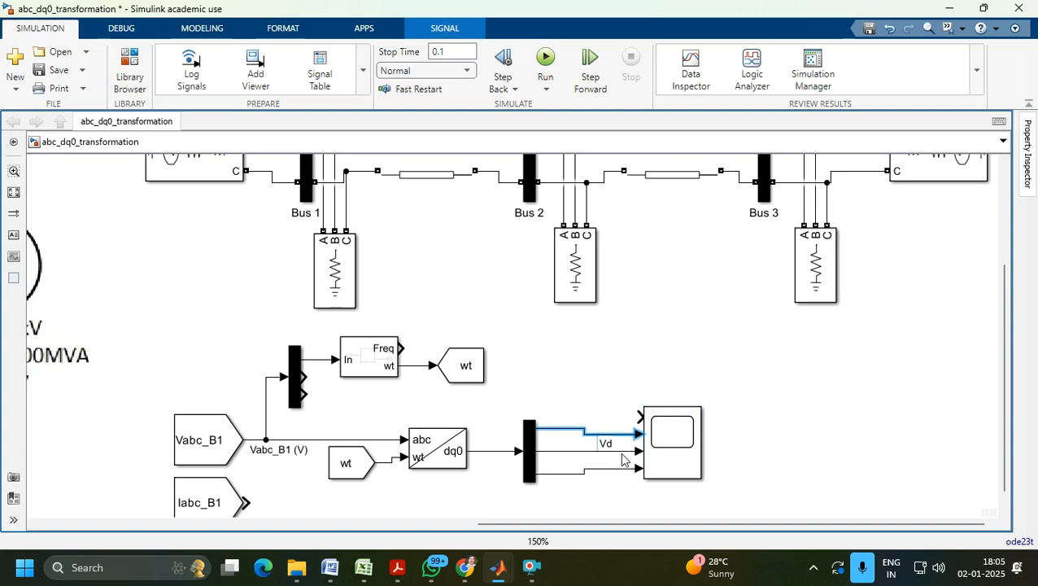
pyautogui.doubleClick(623, 456)
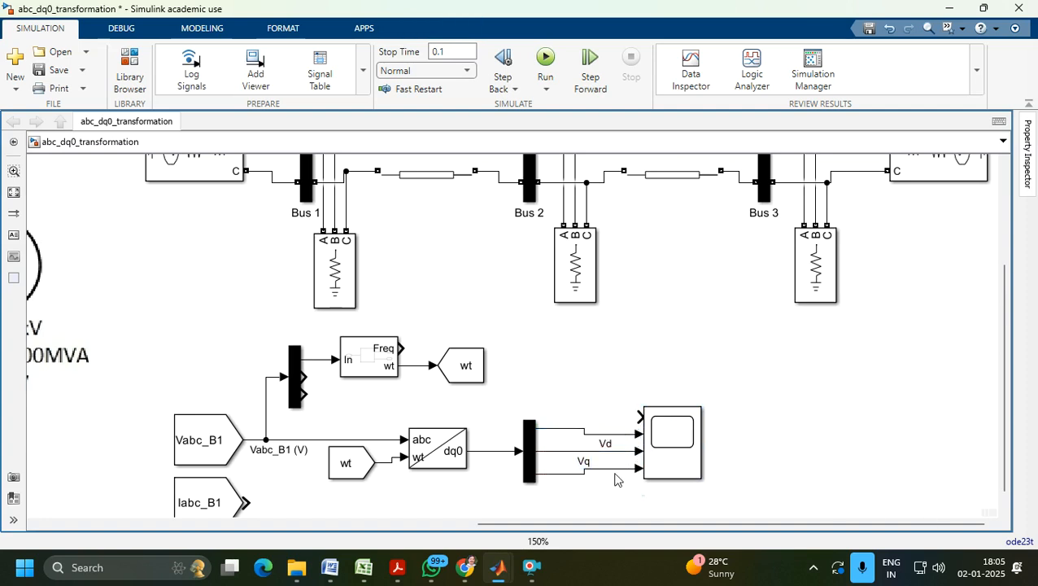
pyautogui.doubleClick(615, 477)
pyautogui.write('V0')
pyautogui.click(804, 400)
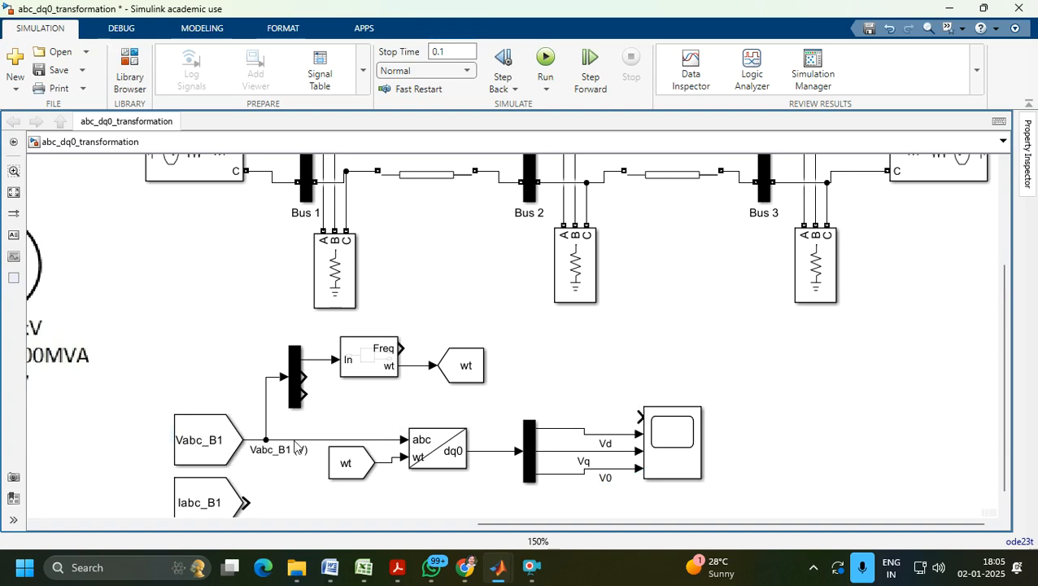
# Branch the Vabc_B1 line to the Scope's first input and shift the Scope slightly upward to tidy the lines.
pyautogui.moveTo(640, 416); pyautogui.dragTo(376, 439)
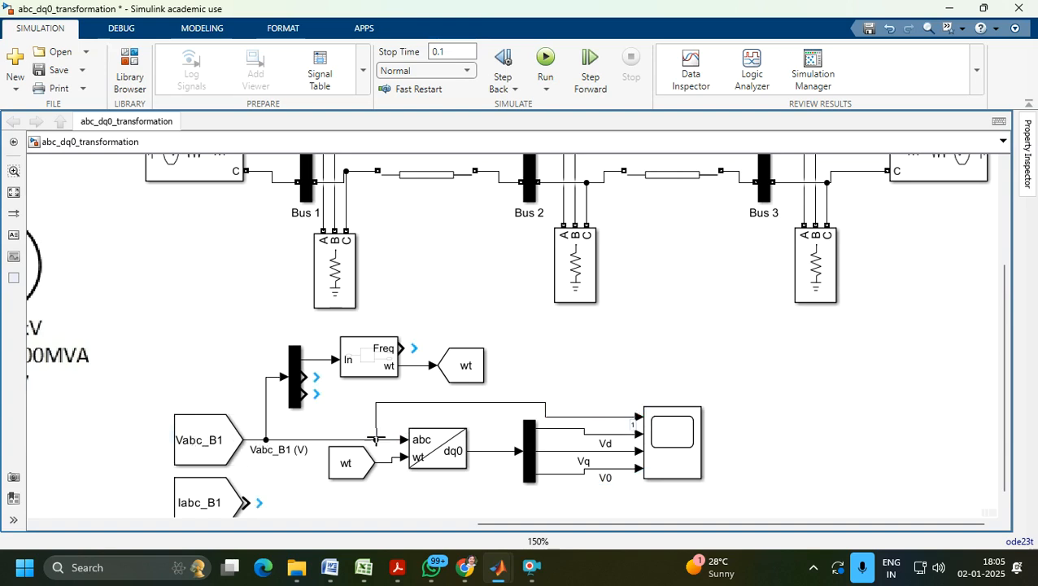
pyautogui.click(579, 403)
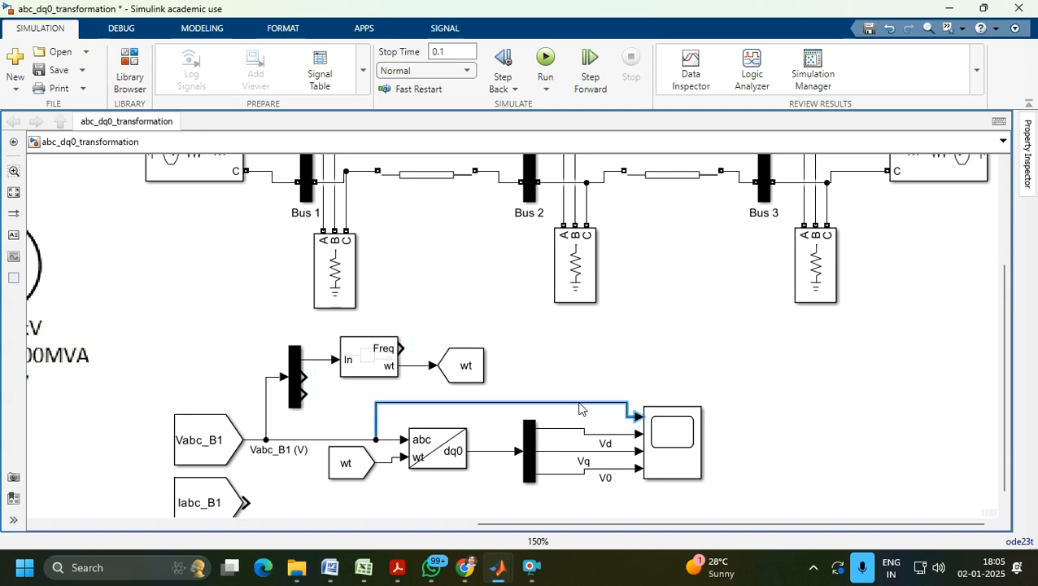
pyautogui.moveTo(675, 440); pyautogui.dragTo(677, 429)
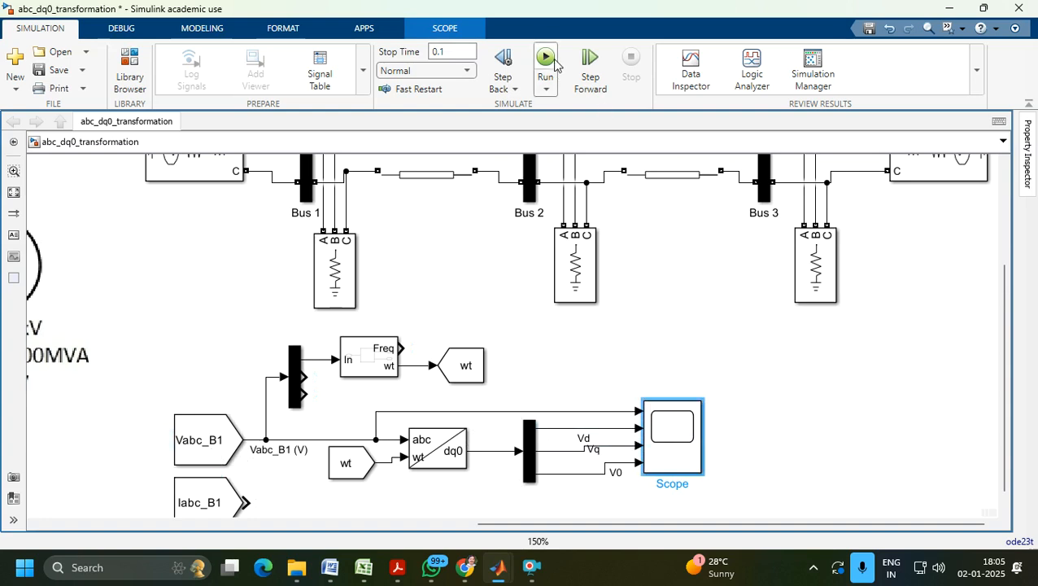
pyautogui.click(530, 568)
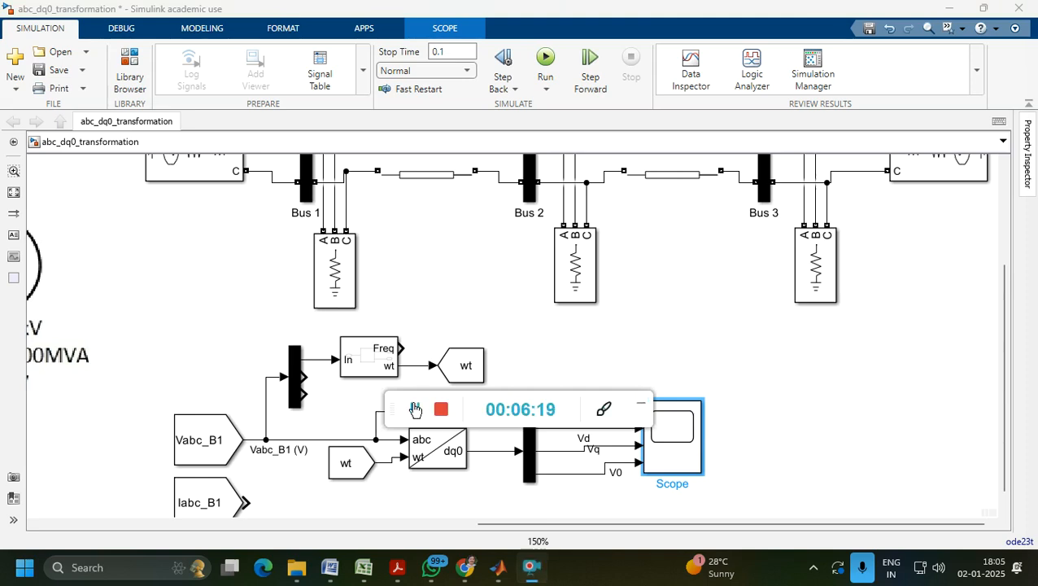
pyautogui.click(639, 410)
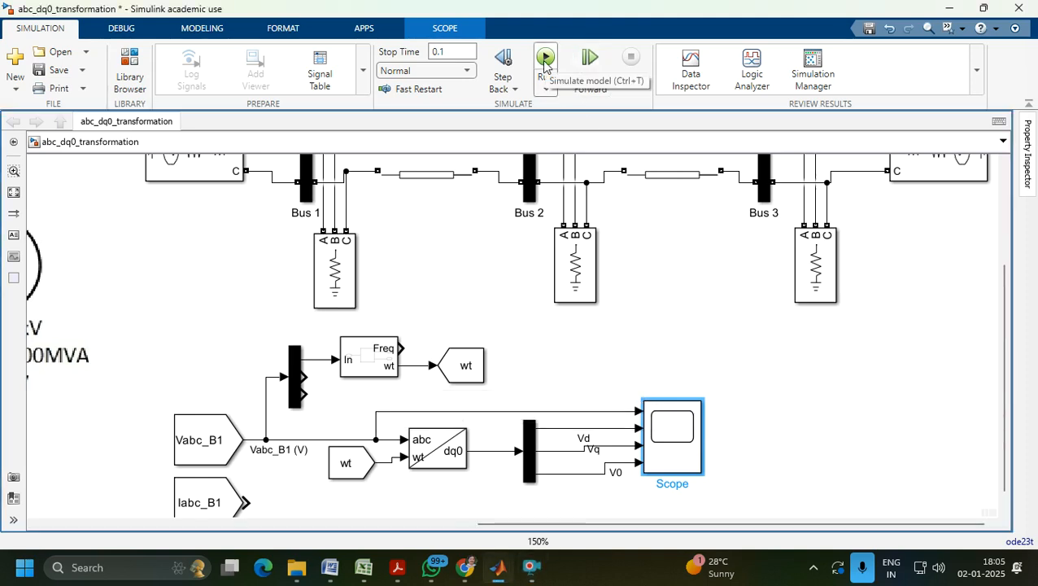
# Set the PLL block's minimum frequency to 35 Hz and its initial phase and frequency inputs to [0, 50].
pyautogui.doubleClick(362, 364)
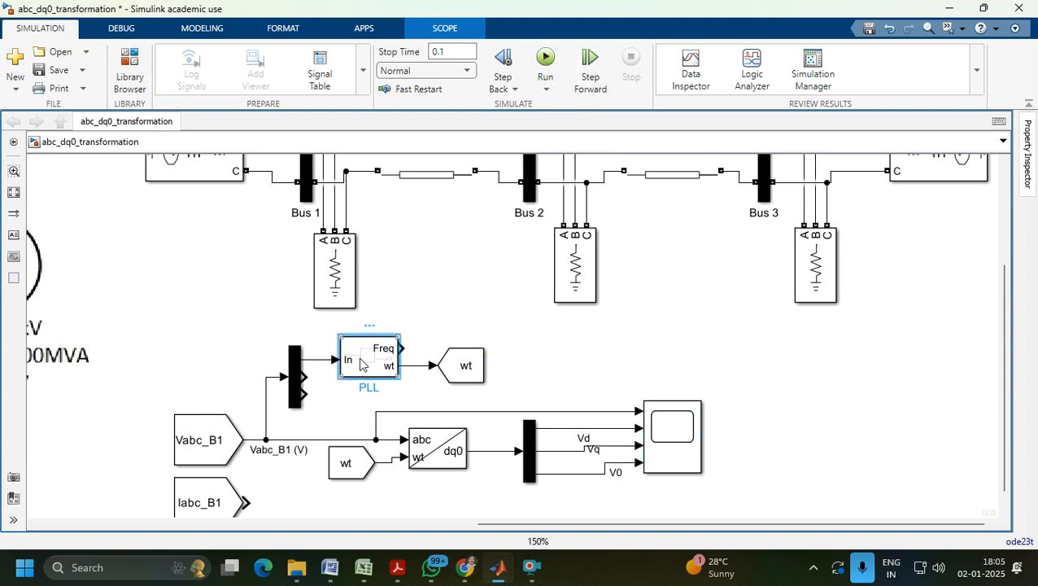
pyautogui.doubleClick(460, 357)
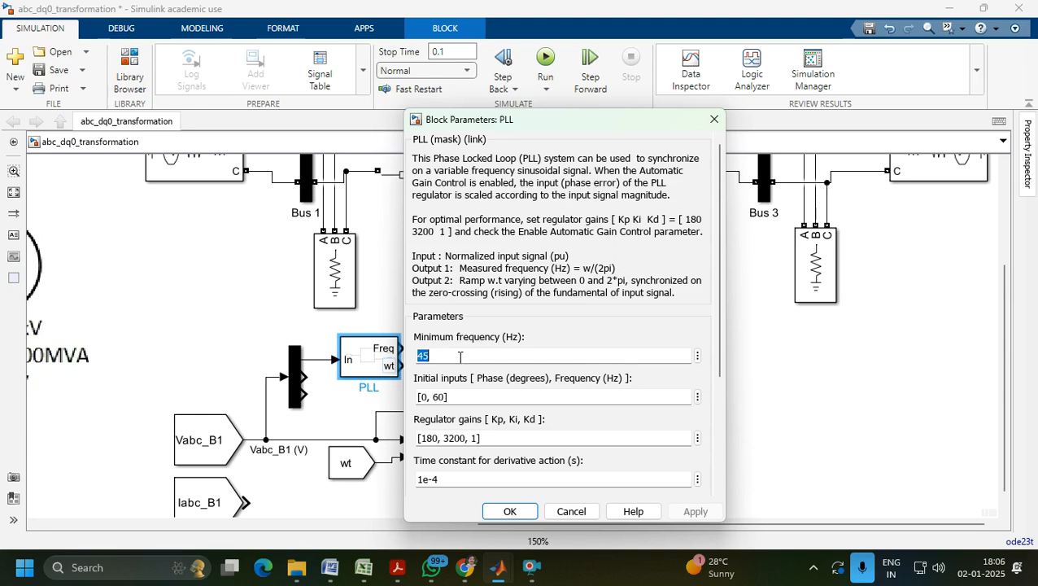
pyautogui.write('3')
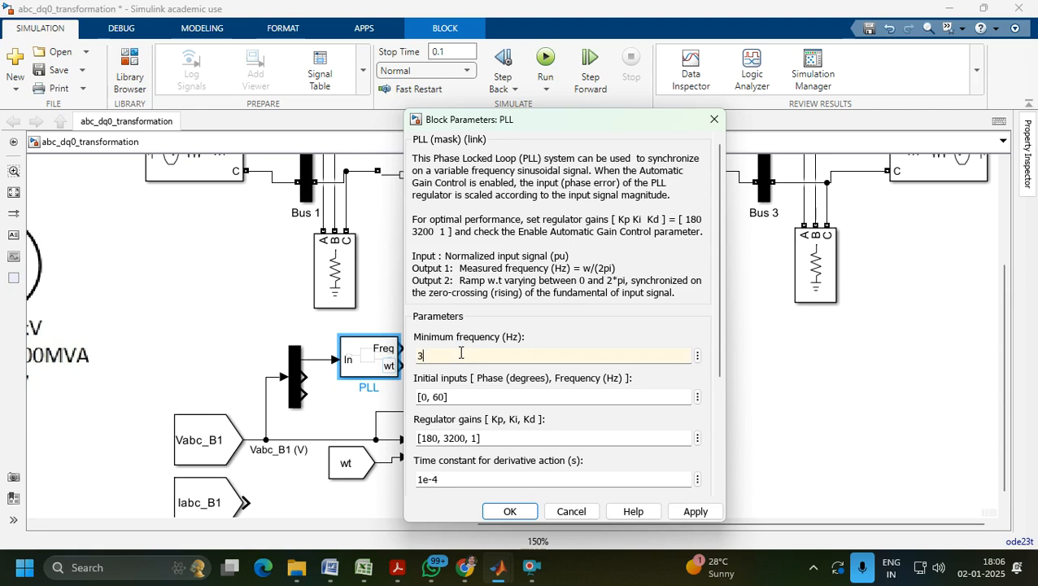
pyautogui.write('255')
pyautogui.click(446, 393)
pyautogui.click(438, 398)
pyautogui.write('5')
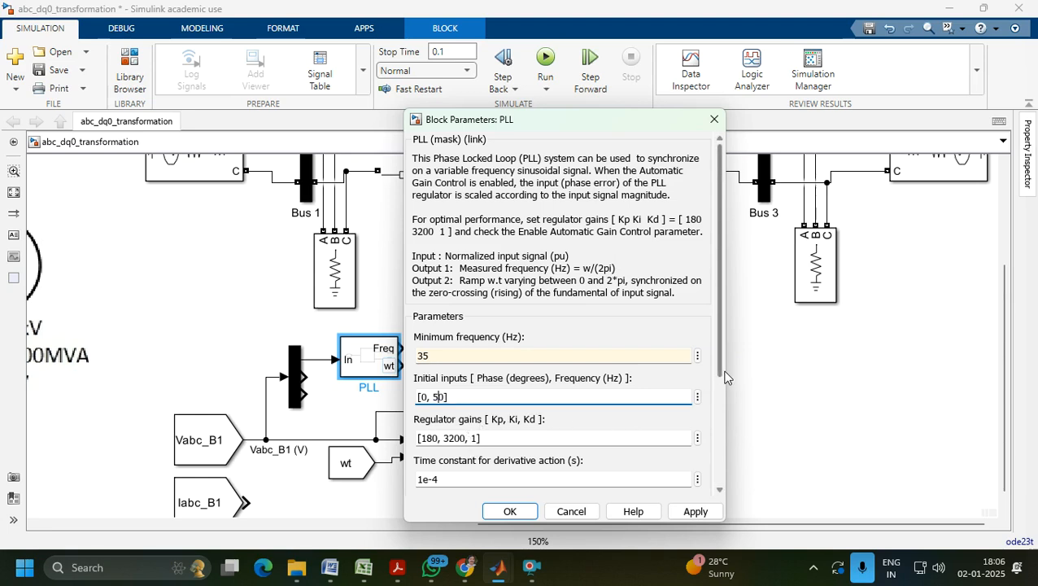
# Set the PLL's filter cut-off frequency for frequency measurement to 5 Hz and apply the parameters.
pyautogui.moveTo(718, 371); pyautogui.dragTo(736, 486)
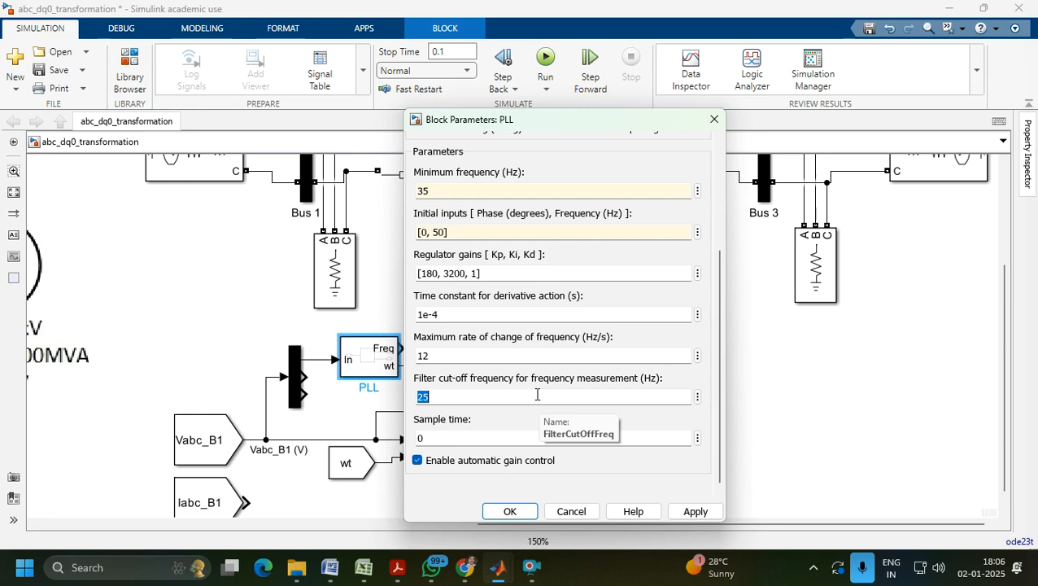
pyautogui.write('5')
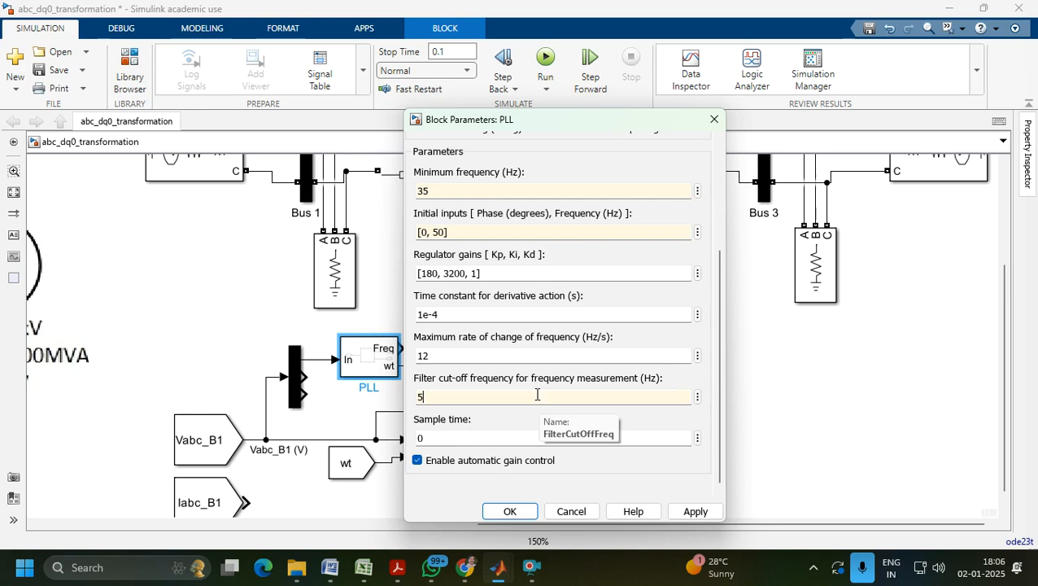
pyautogui.click(688, 514)
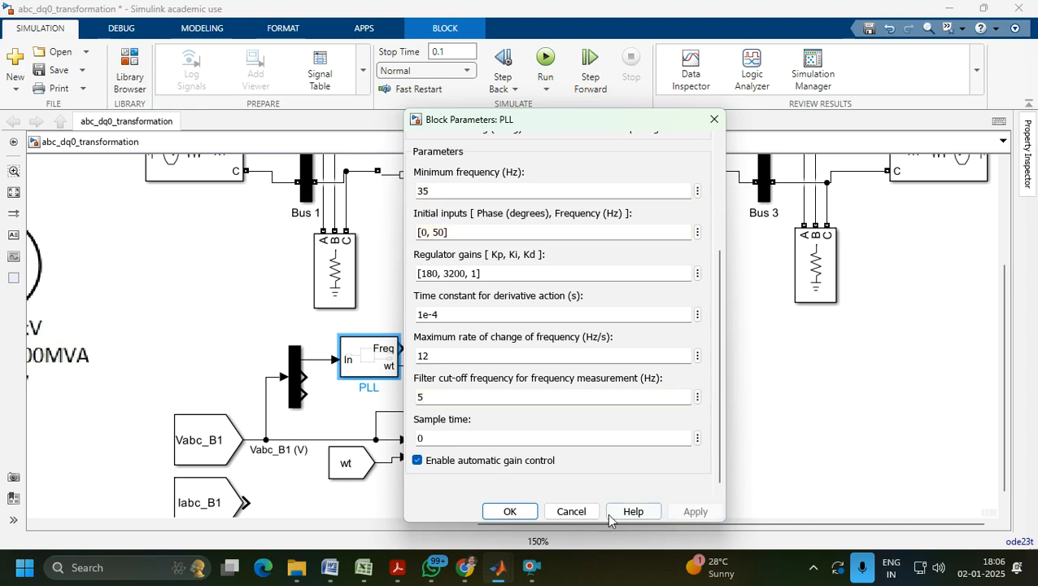
pyautogui.click(506, 515)
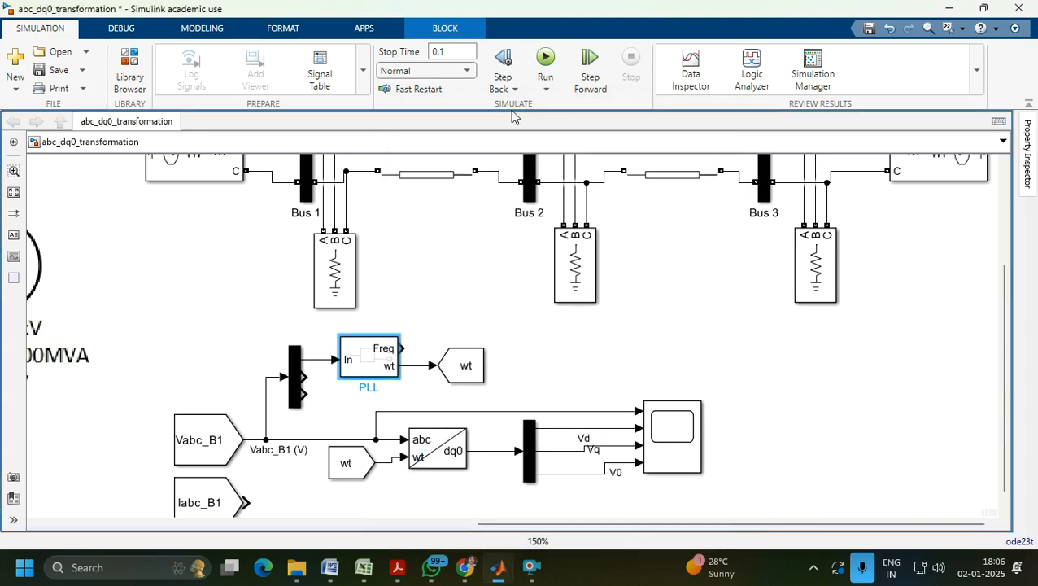
# Check the abc to dq0 block's rotating frame alignment options, keeping 90 degrees behind phase A axis.
pyautogui.doubleClick(422, 458)
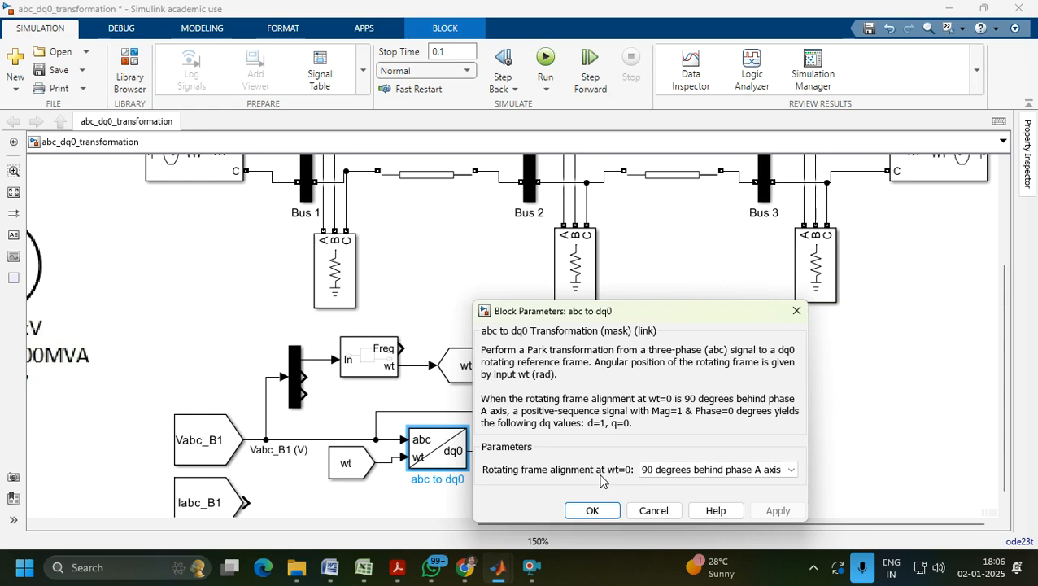
pyautogui.click(688, 479)
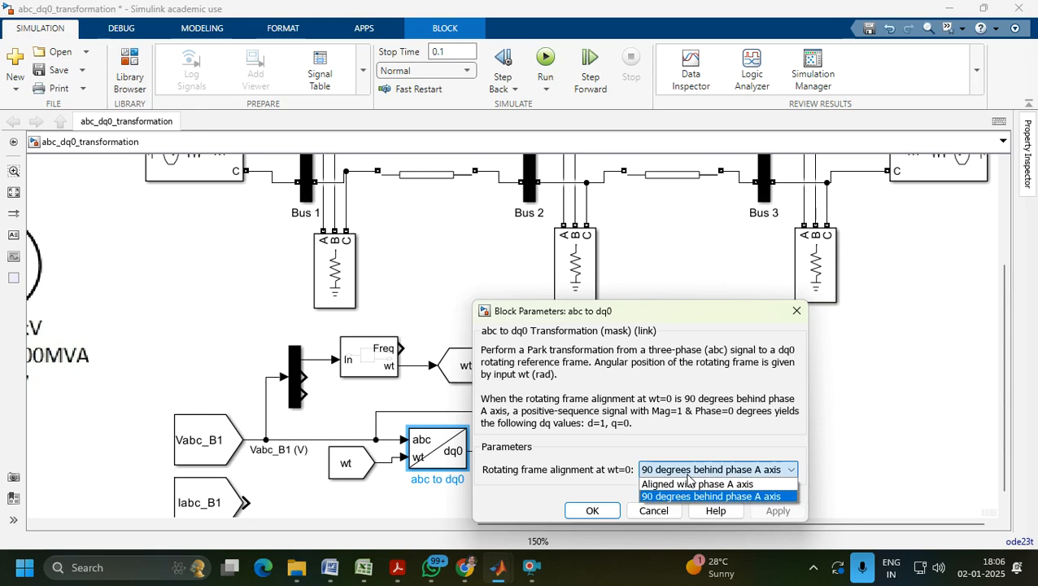
pyautogui.click(689, 476)
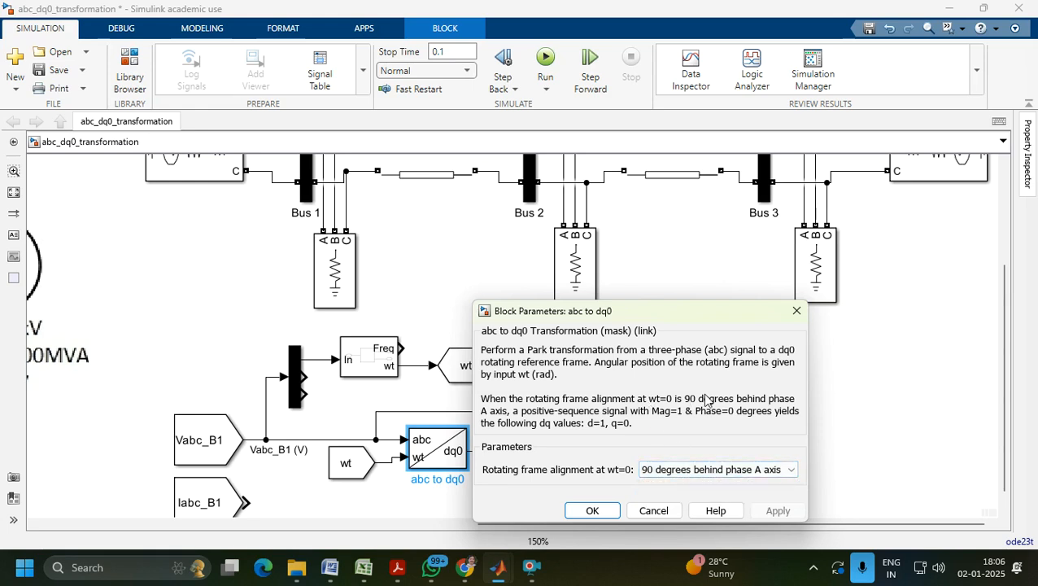
pyautogui.click(795, 312)
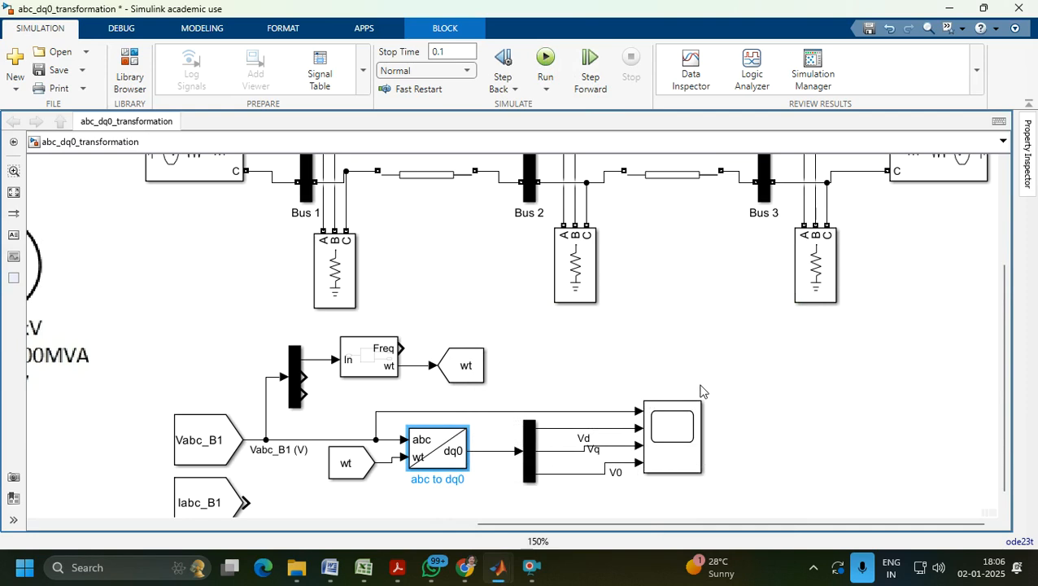
pyautogui.click(527, 570)
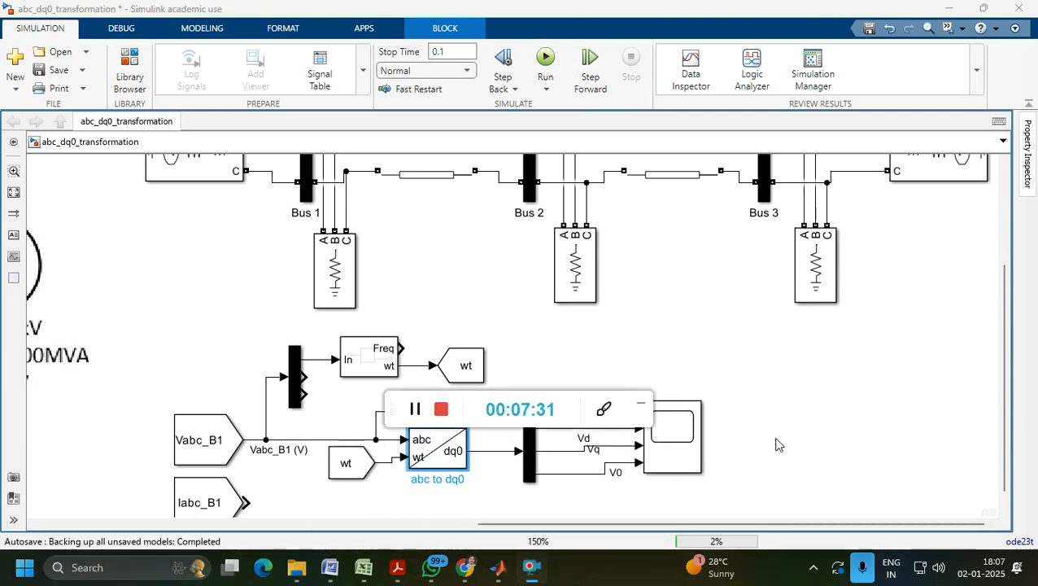
# Run the 0.1 s simulation, move the Scope farther from the Demux, and open its window.
pyautogui.doubleClick(674, 419)
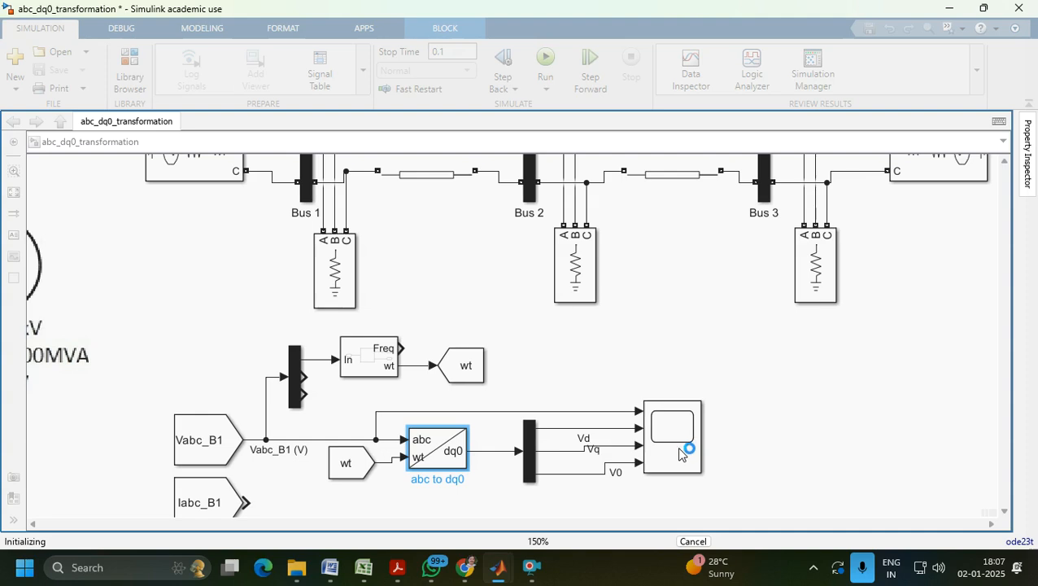
pyautogui.click(827, 408)
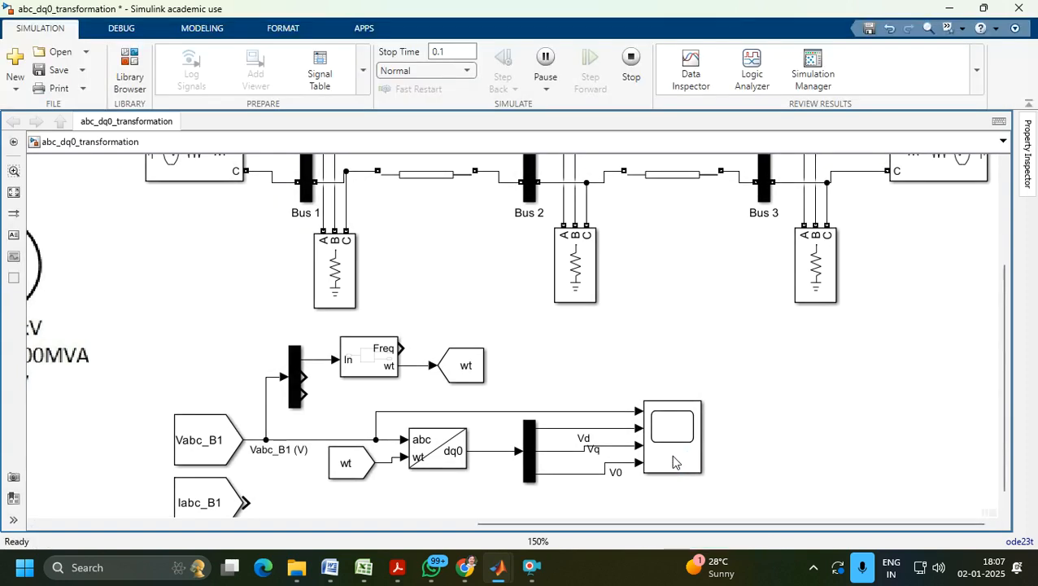
pyautogui.doubleClick(676, 462)
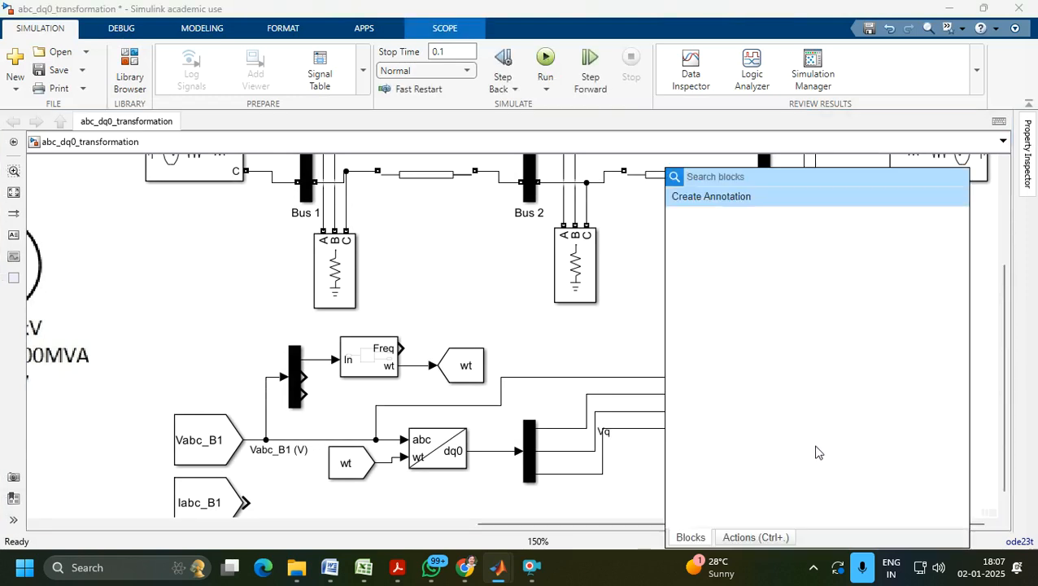
pyautogui.click(616, 495)
pyautogui.doubleClick(818, 424)
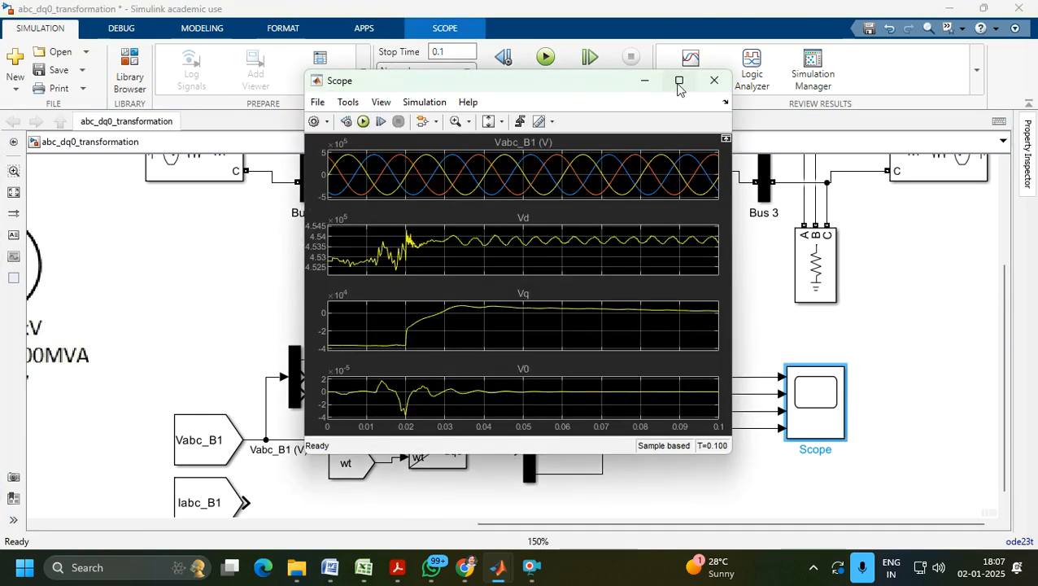
# Maximize the Scope window and scale the X and Y axes limits to fit the plotted signals.
pyautogui.click(679, 81)
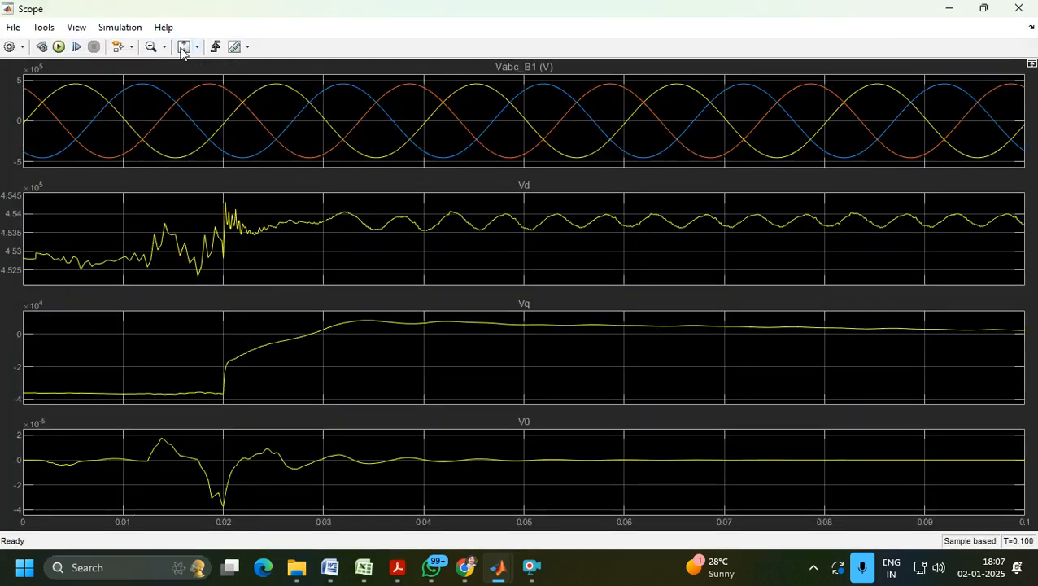
pyautogui.click(197, 48)
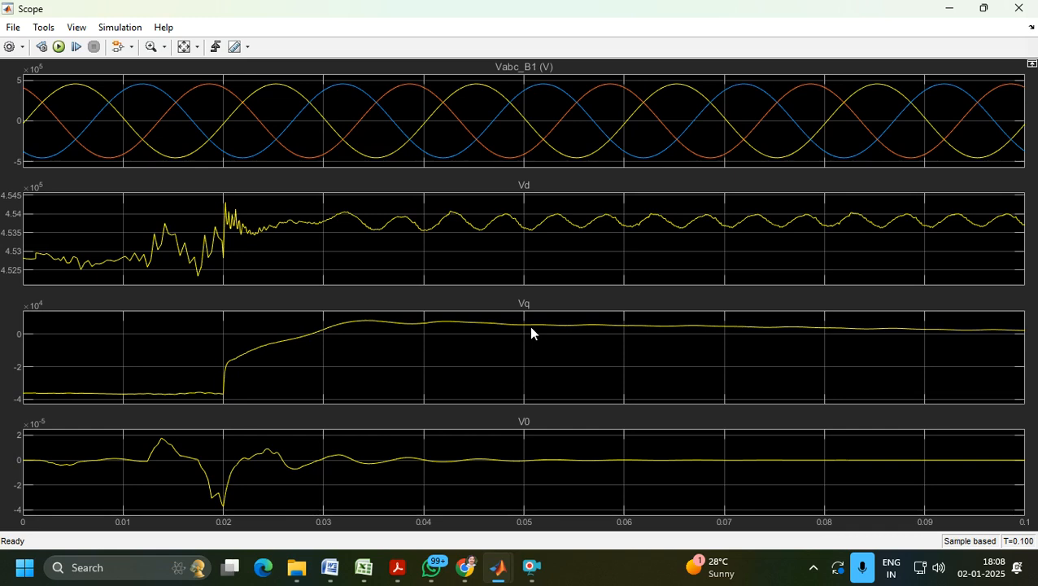
pyautogui.click(185, 47)
pyautogui.click(530, 567)
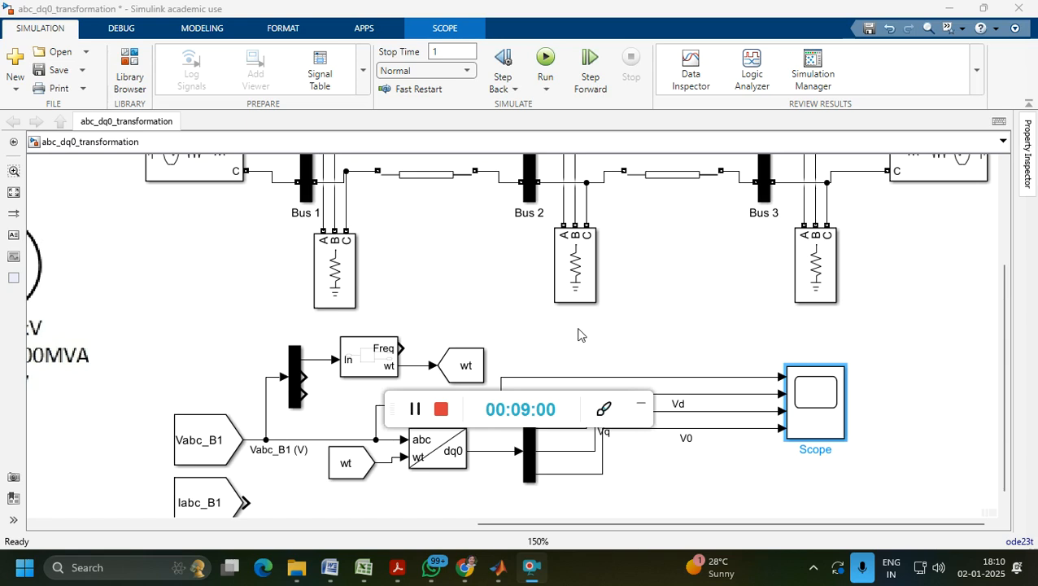
# Set the simulation stop time to 1, run the model, and open the Scope.
pyautogui.click(639, 404)
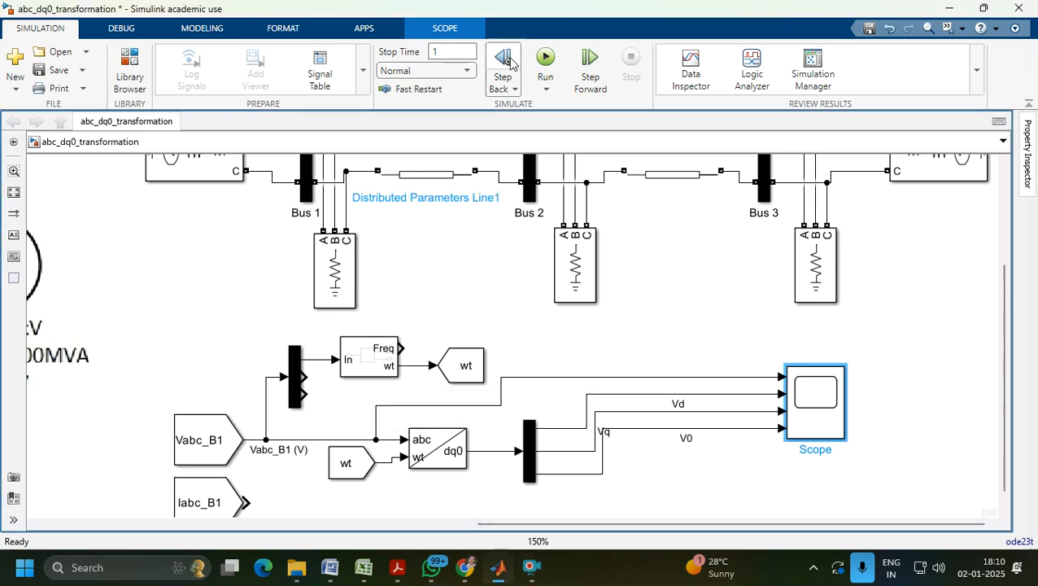
pyautogui.click(446, 55)
pyautogui.click(545, 58)
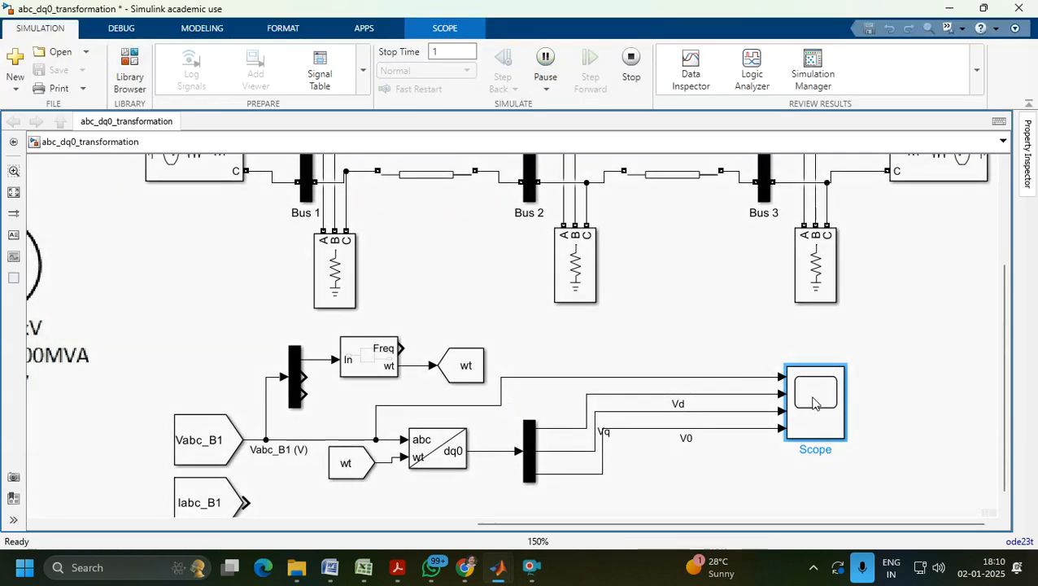
pyautogui.doubleClick(813, 400)
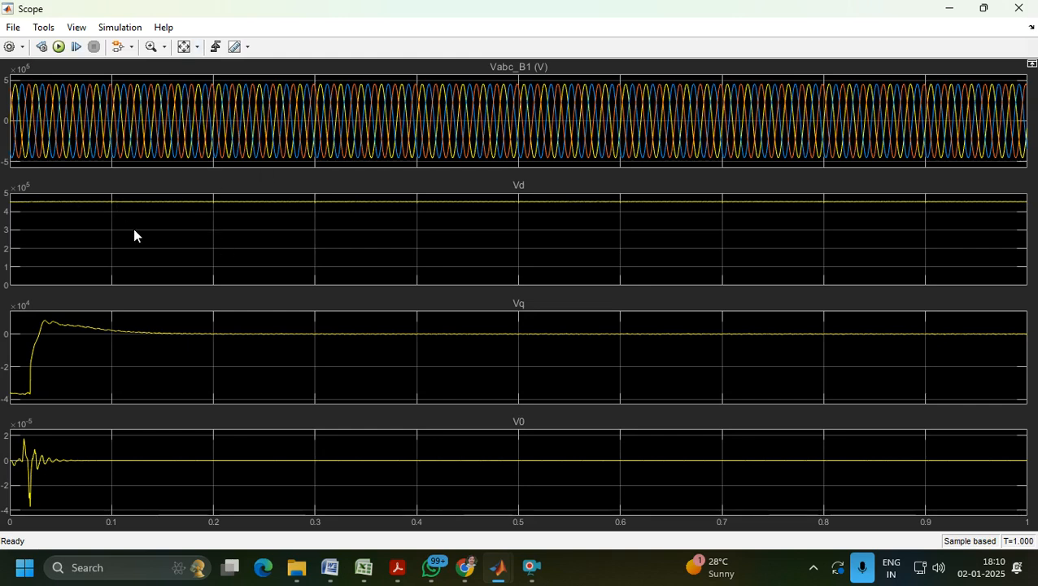
# Check the Y-limits in the configuration properties of the Scope's Vd display.
pyautogui.rightClick(166, 218)
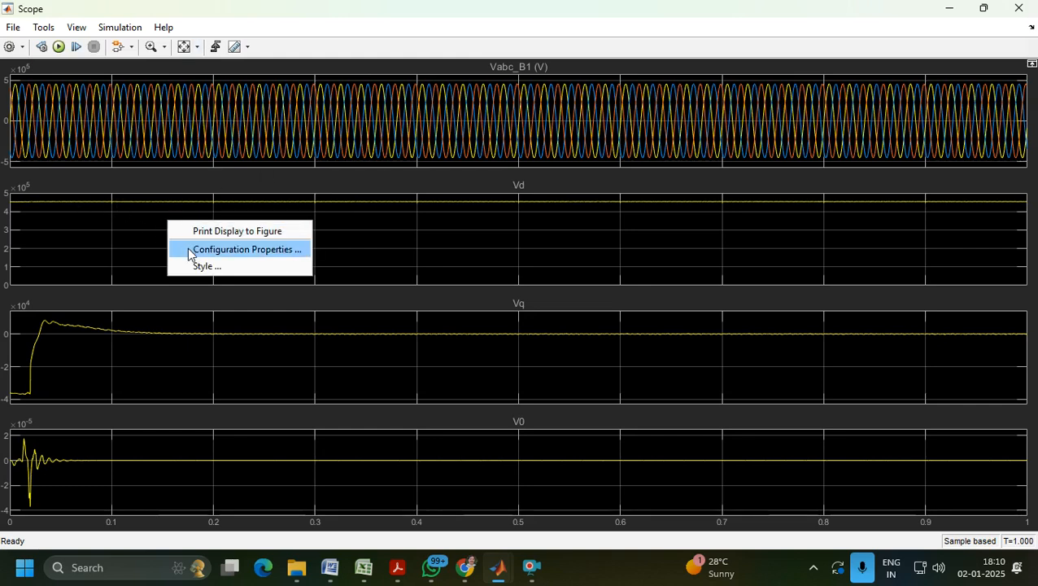
pyautogui.click(188, 251)
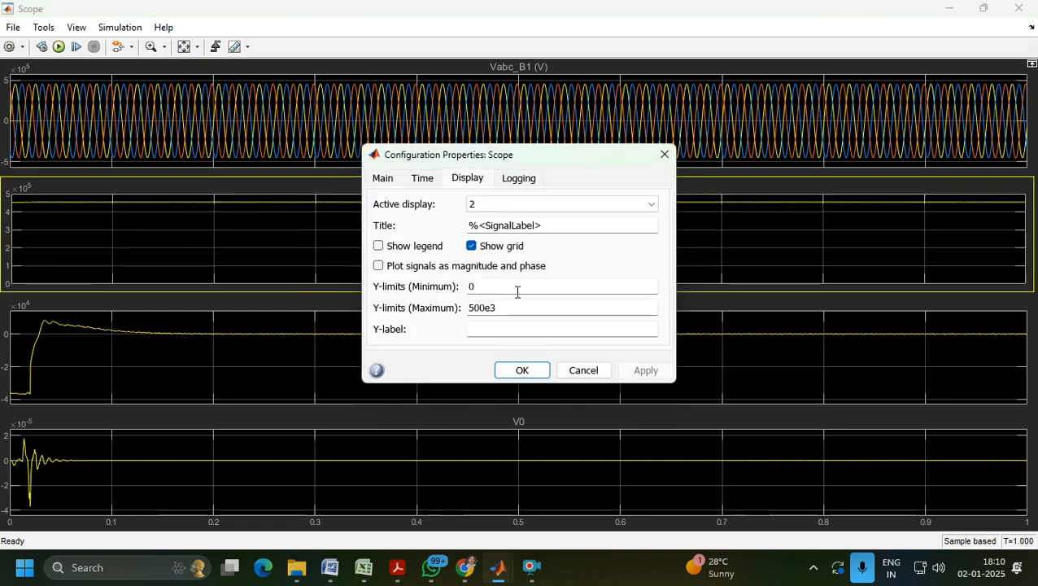
pyautogui.doubleClick(501, 312)
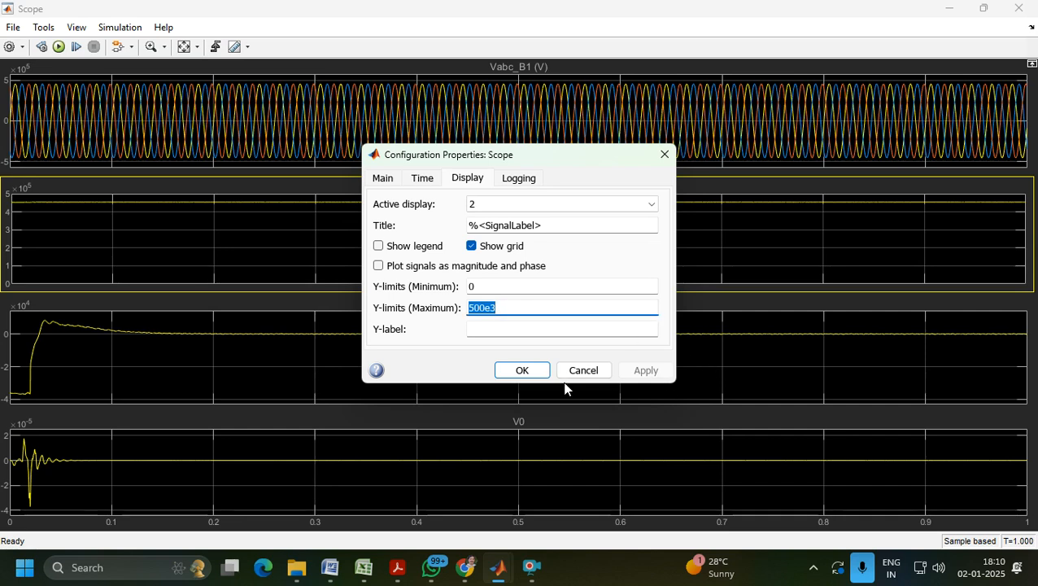
pyautogui.click(538, 374)
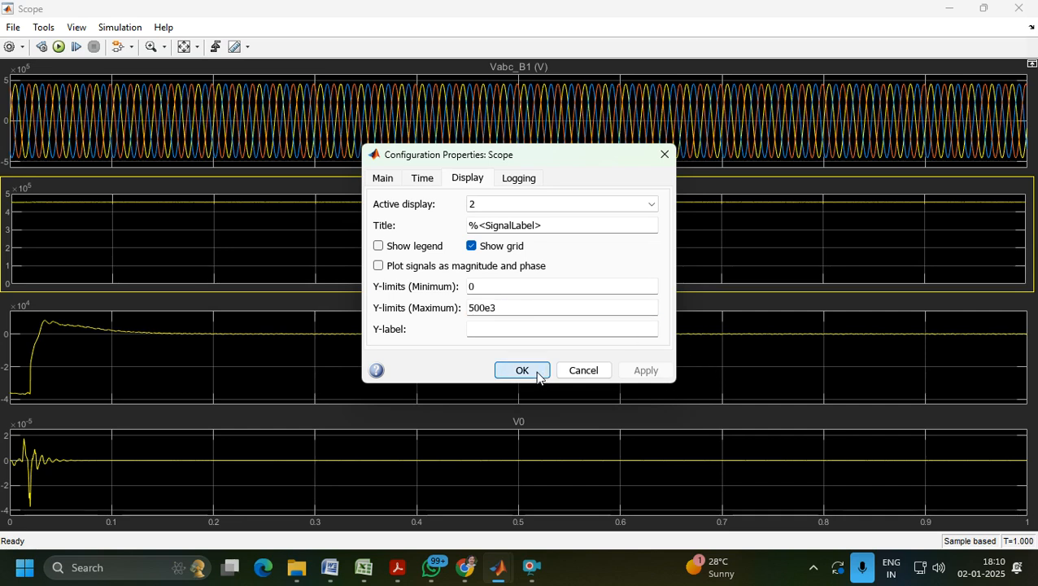
# Zoom into the Vd plot along the Y axis, then rescale the Scope axes to fit the signals.
pyautogui.click(164, 46)
pyautogui.click(155, 85)
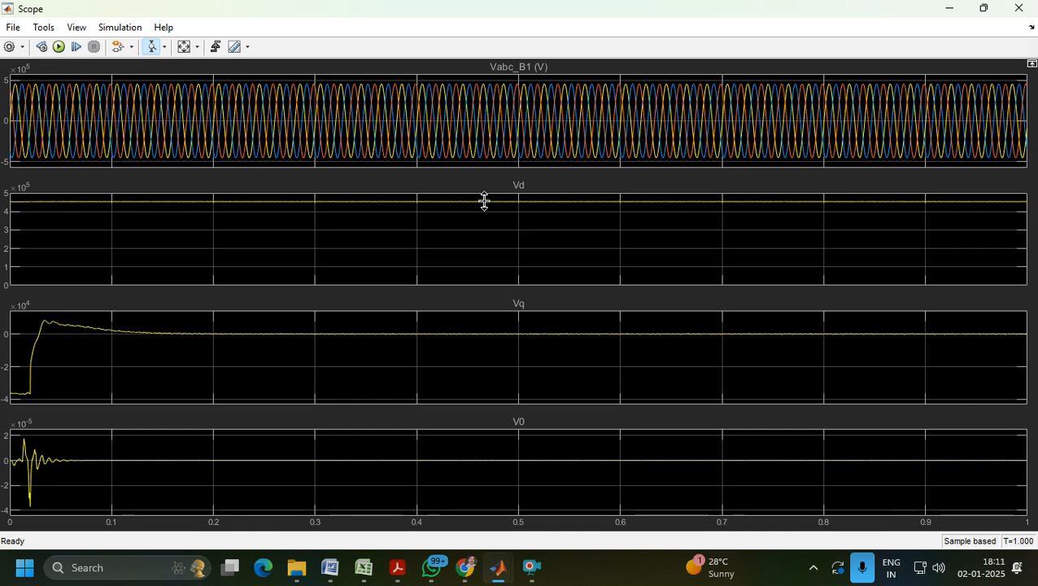
pyautogui.click(489, 213)
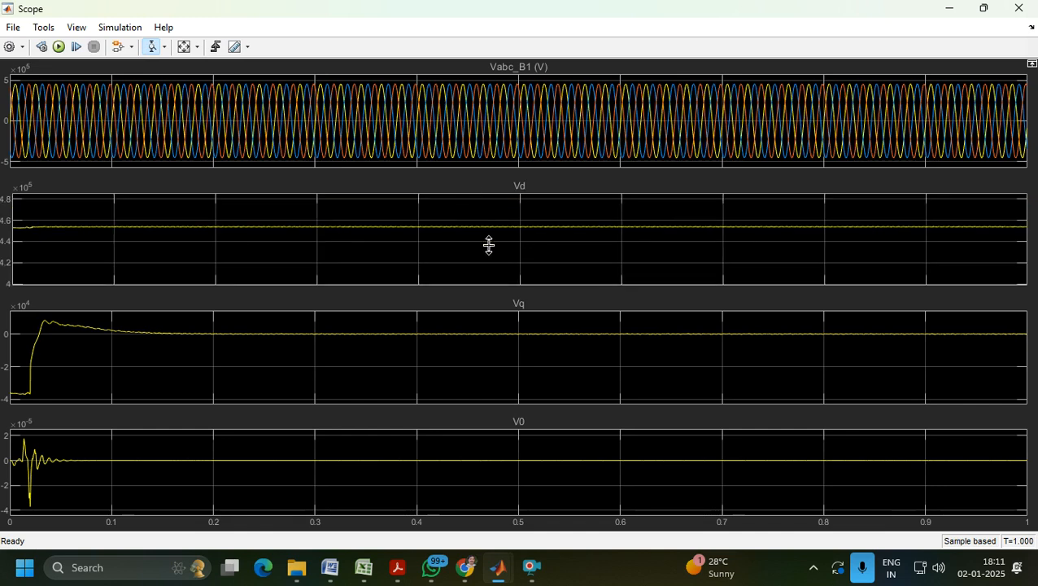
pyautogui.click(33, 231)
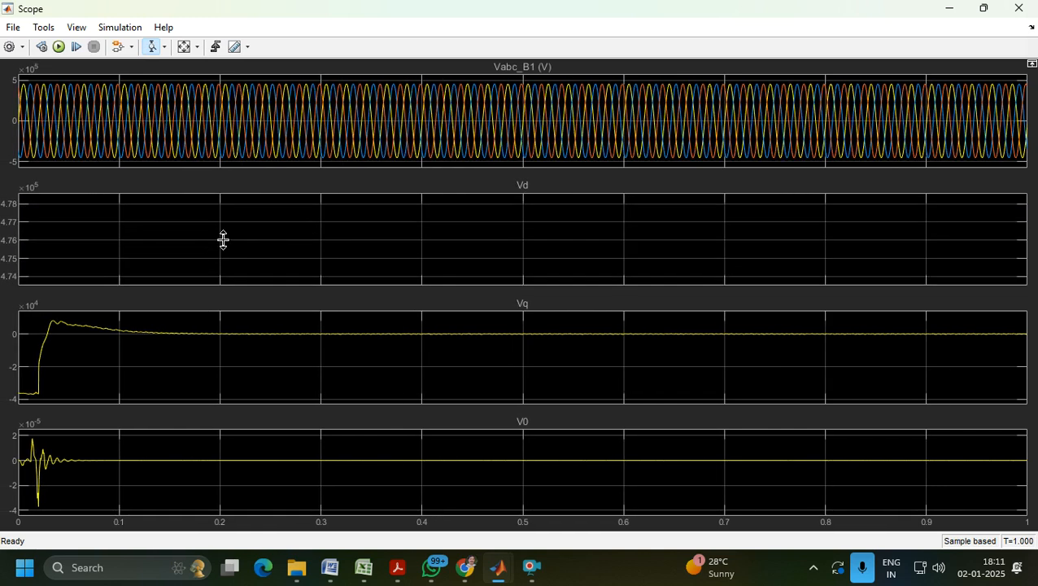
pyautogui.click(186, 46)
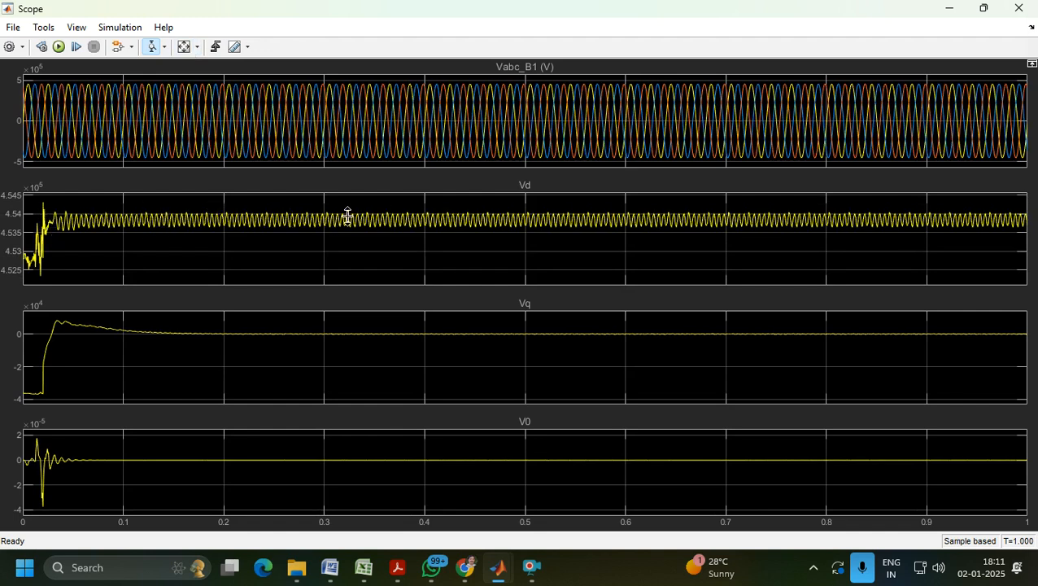
# Zoom vertically into the Vq and V0 waveforms around their steady-state levels, then close the Scope.
pyautogui.click(522, 350)
pyautogui.moveTo(498, 329); pyautogui.dragTo(504, 350)
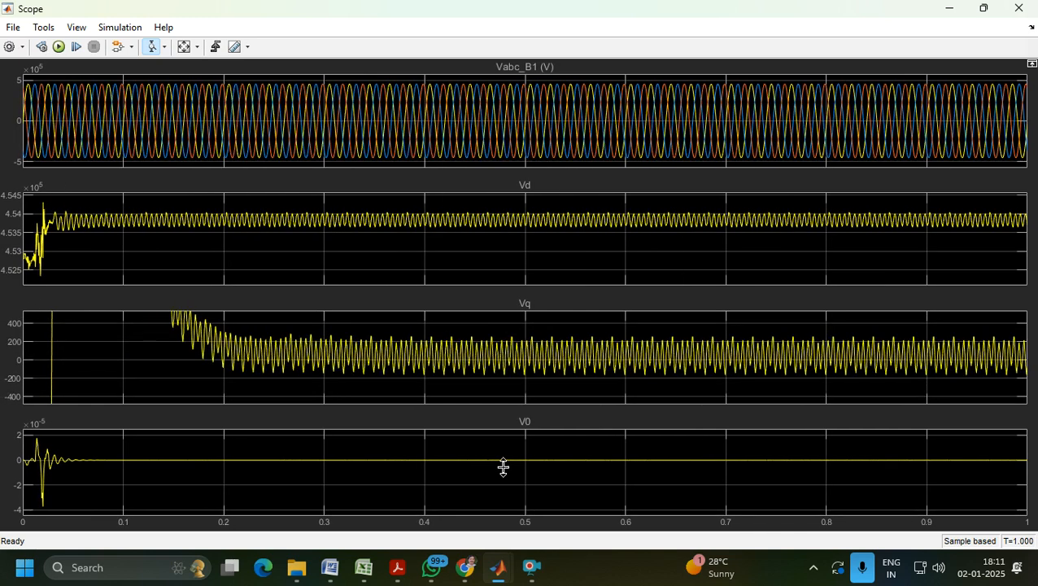
pyautogui.moveTo(500, 448); pyautogui.dragTo(510, 485)
pyautogui.moveTo(491, 440); pyautogui.dragTo(503, 475)
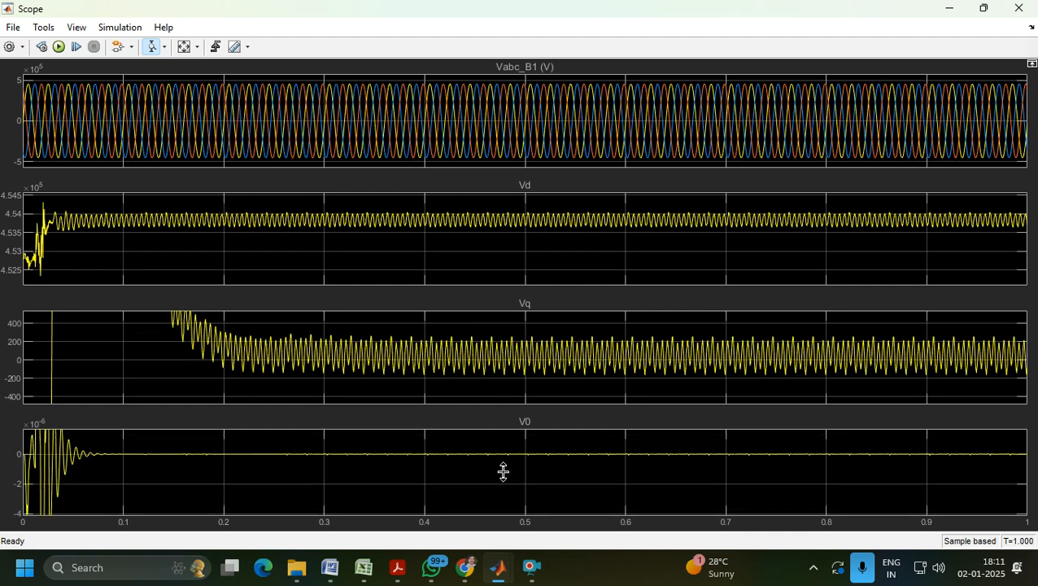
pyautogui.moveTo(492, 440); pyautogui.dragTo(500, 479)
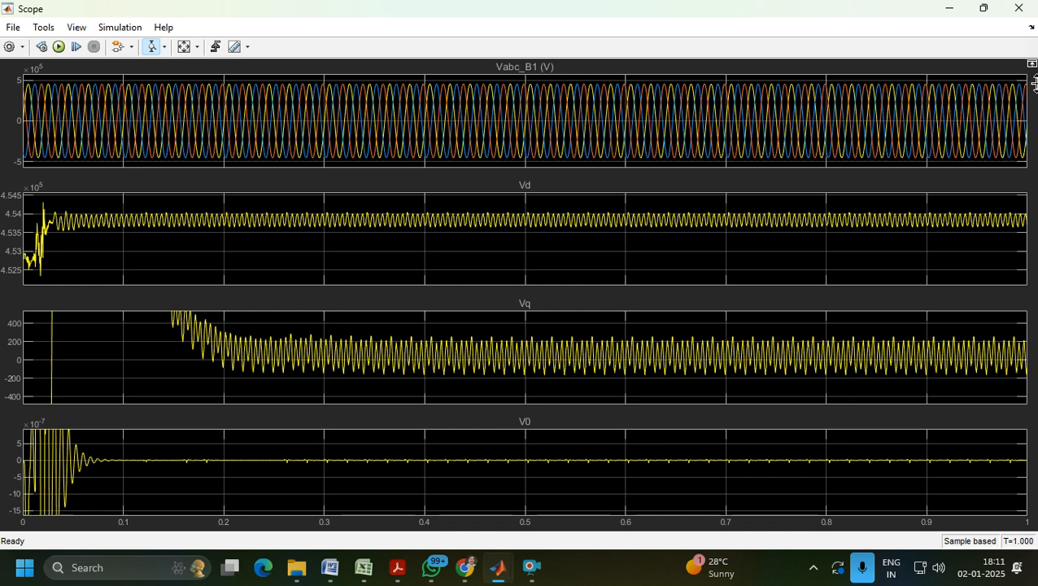
pyautogui.click(1020, 10)
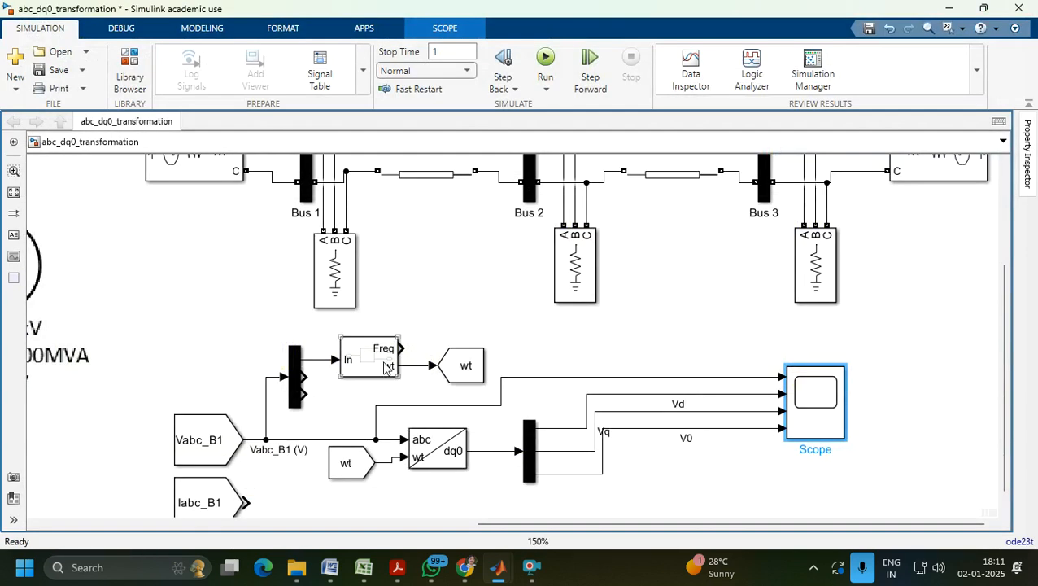
# Set the PLL's filter cut-off frequency for frequency measurement to 25 Hz and apply it.
pyautogui.doubleClick(395, 368)
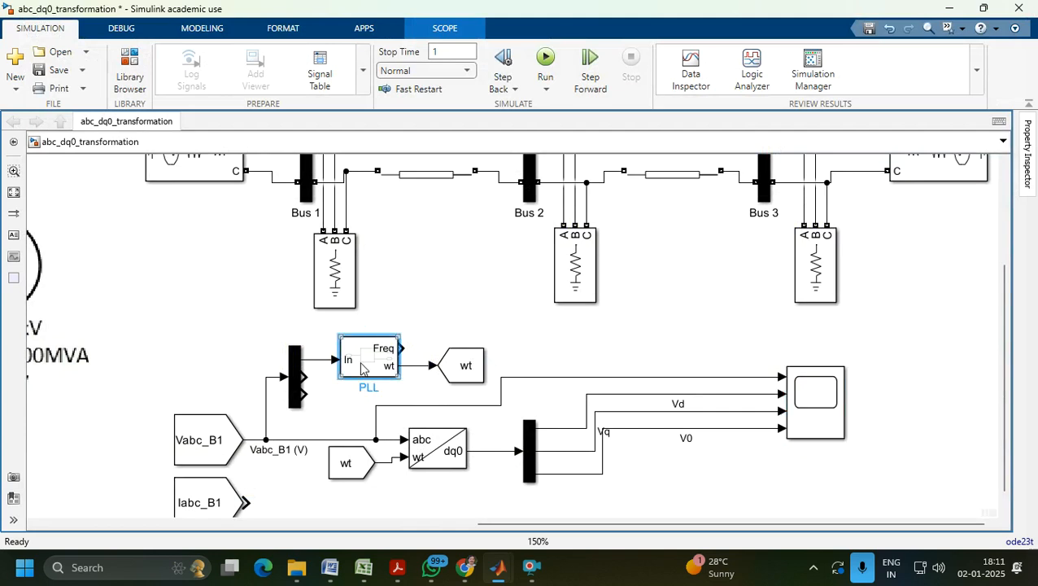
pyautogui.scroll(-1, 481, 445)
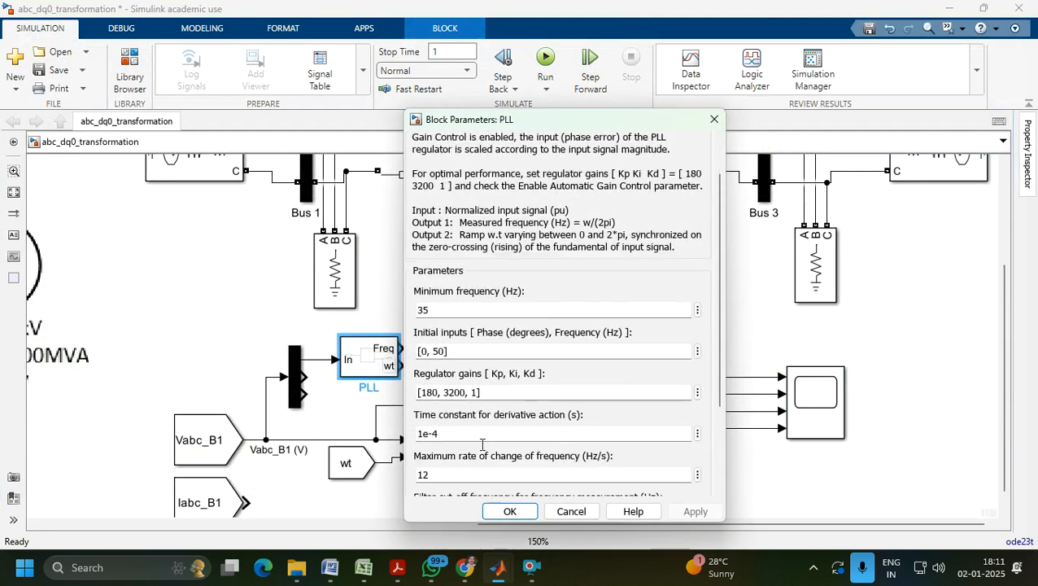
pyautogui.scroll(-1, 482, 411)
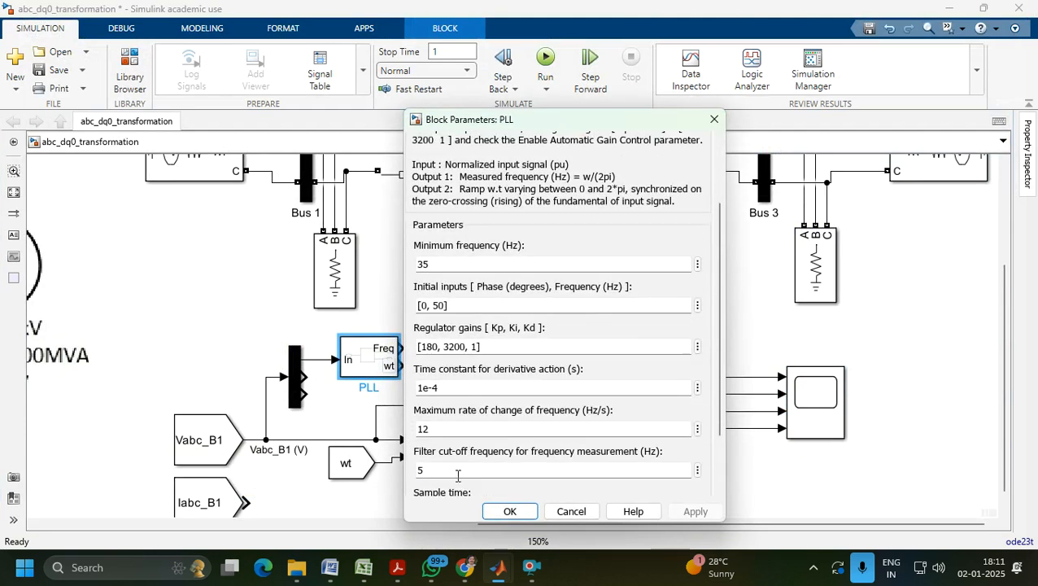
pyautogui.write('2')
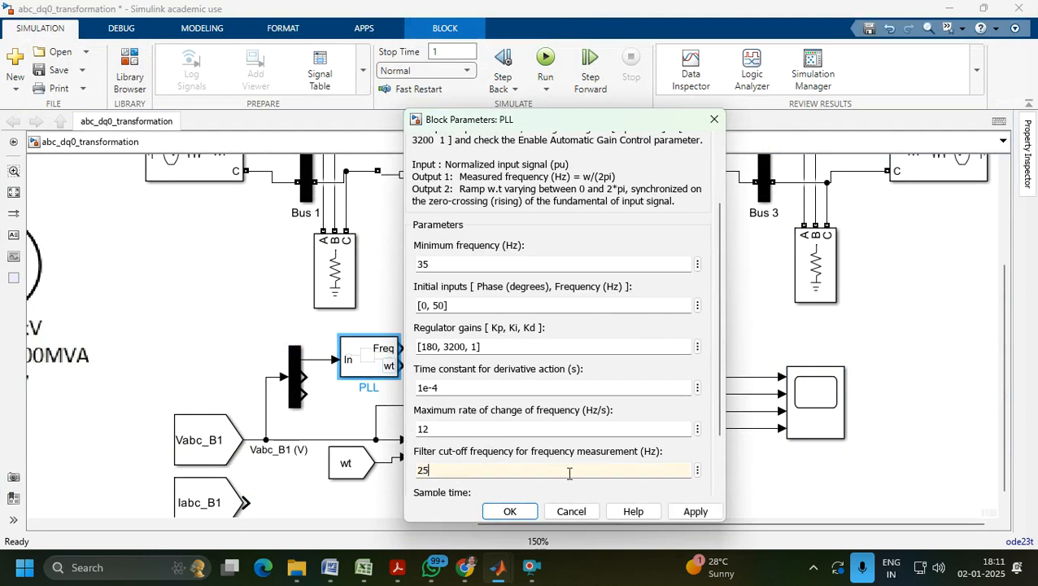
pyautogui.click(694, 513)
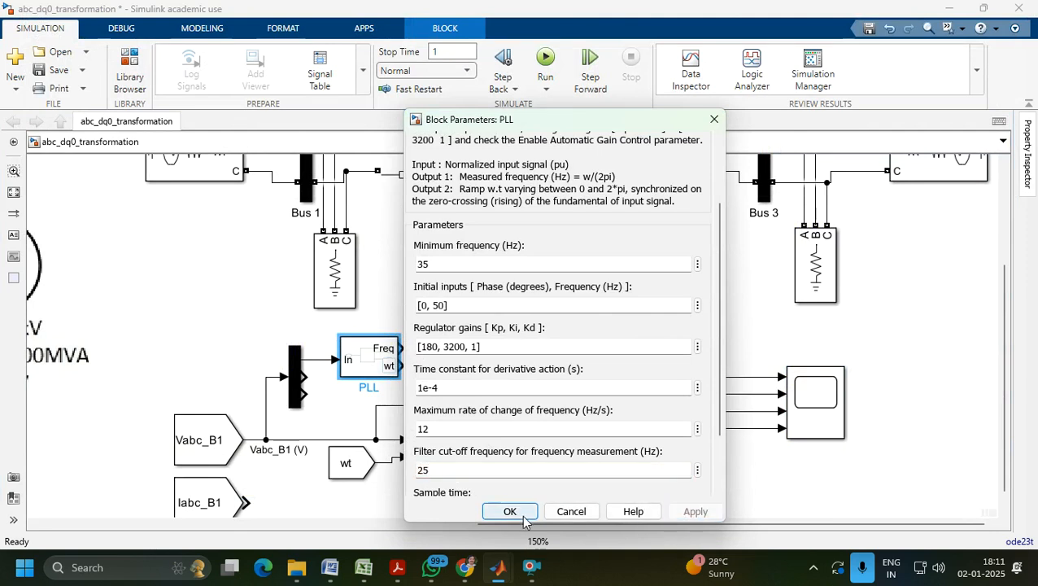
pyautogui.click(523, 519)
# Rerun the simulation and examine the Vd, Vq and V0 waveforms in the Scope.
pyautogui.click(545, 66)
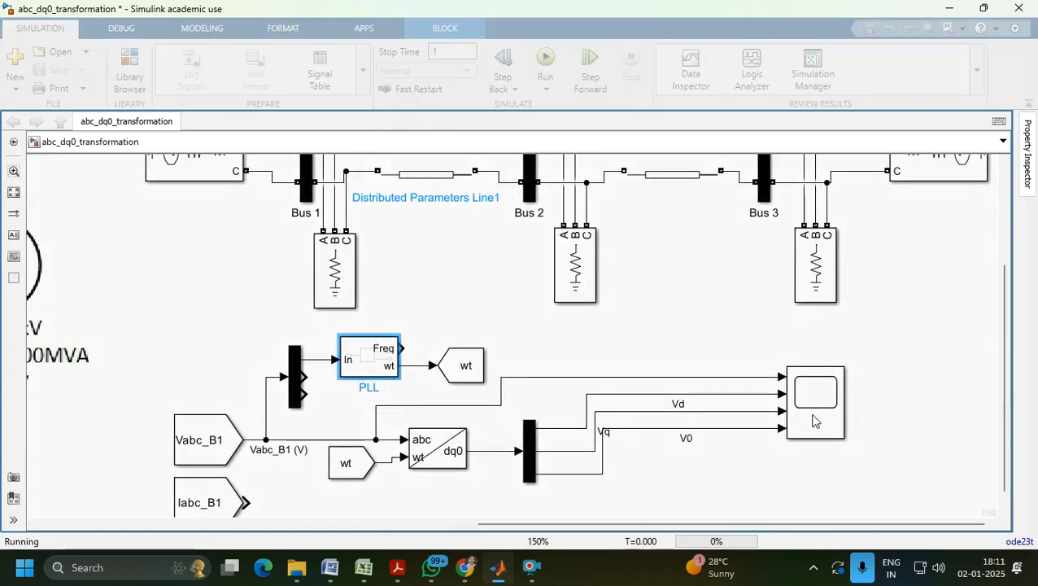
pyautogui.doubleClick(813, 420)
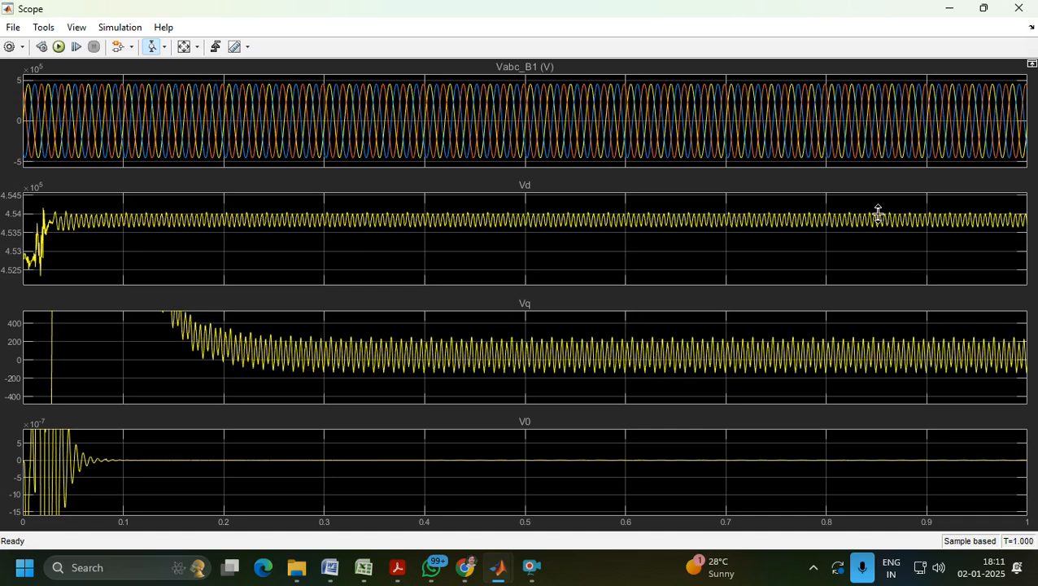
pyautogui.click(1017, 8)
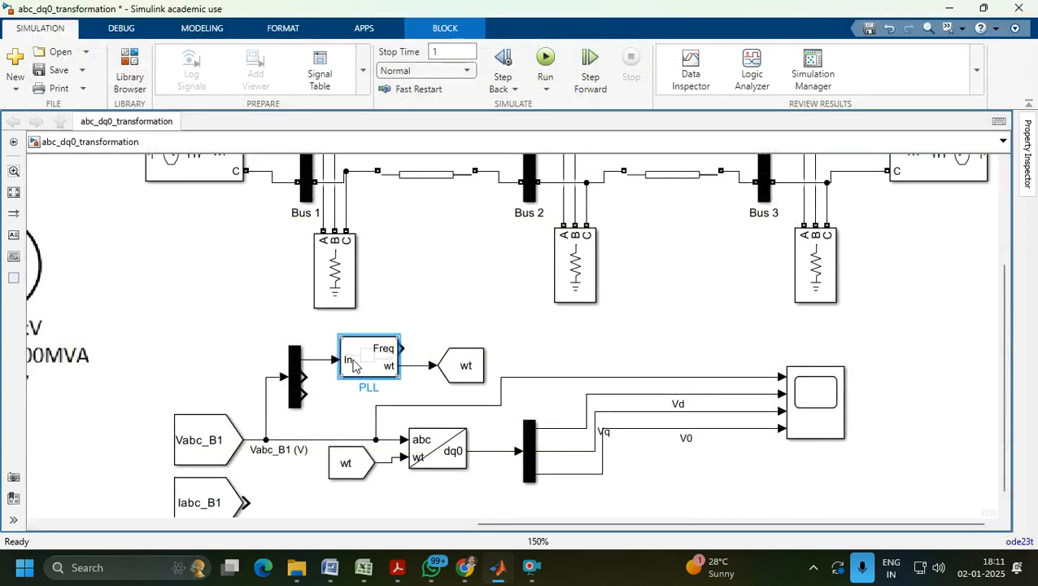
# Set the PLL's filter cut-off frequency for frequency measurement to 1 Hz and apply it.
pyautogui.doubleClick(352, 364)
pyautogui.scroll(-4, 465, 472)
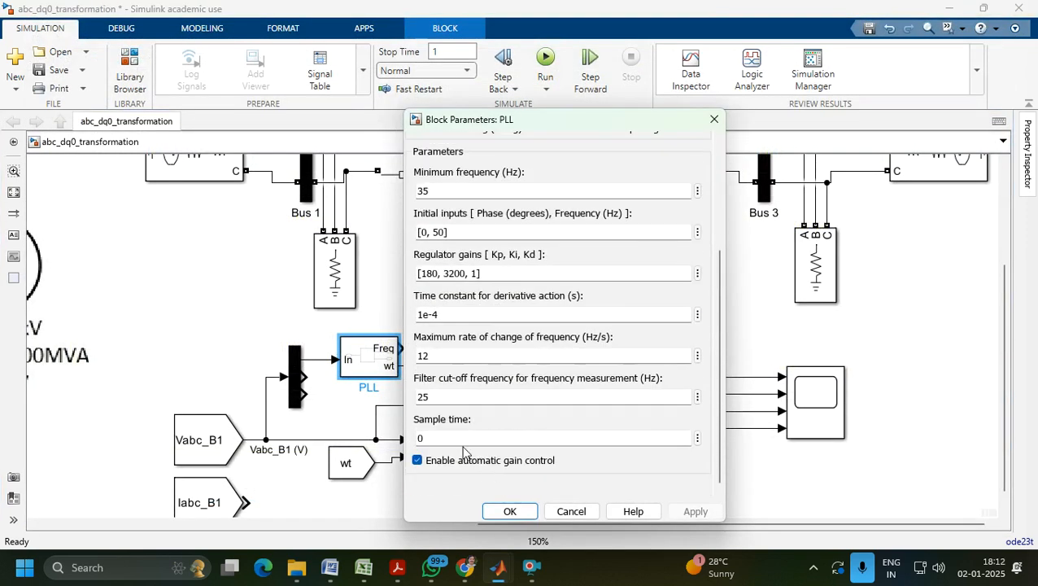
pyautogui.doubleClick(456, 395)
pyautogui.write('1')
pyautogui.click(694, 511)
pyautogui.click(510, 512)
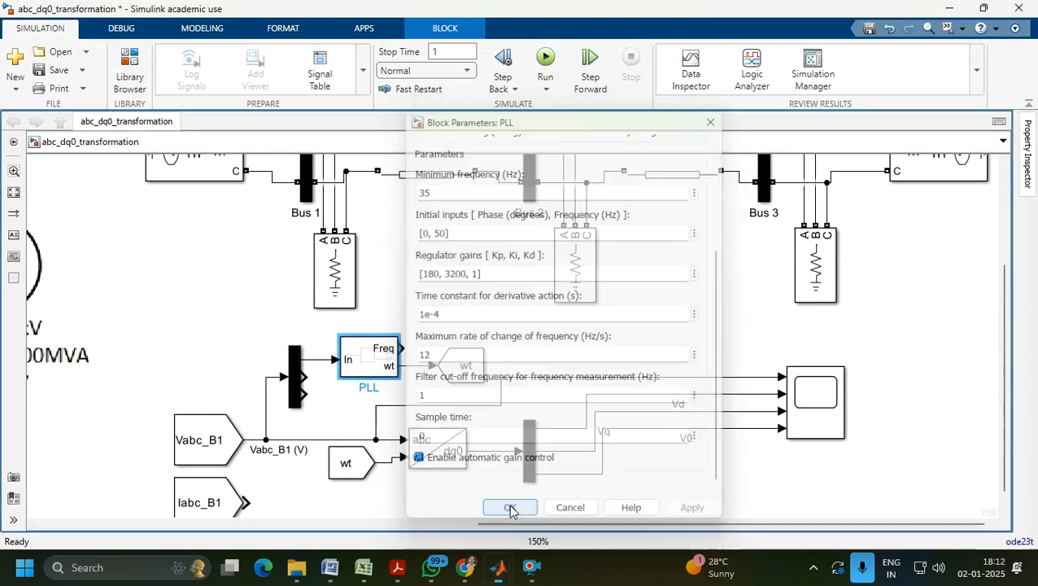
# Rerun the simulation, examine the voltage Scope waveforms with the axes scaled to fit, and close the Scope.
pyautogui.click(544, 58)
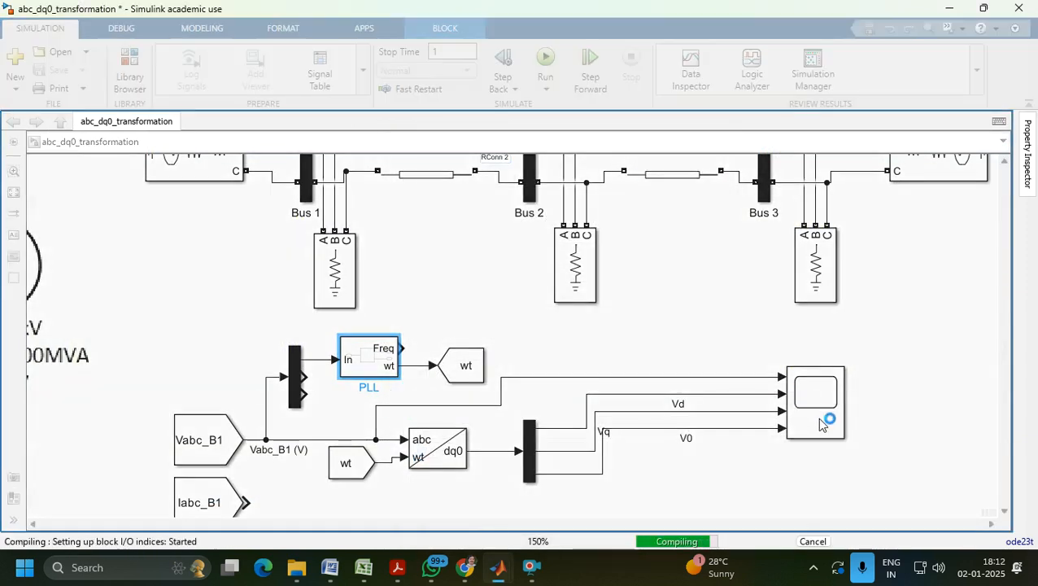
pyautogui.doubleClick(821, 424)
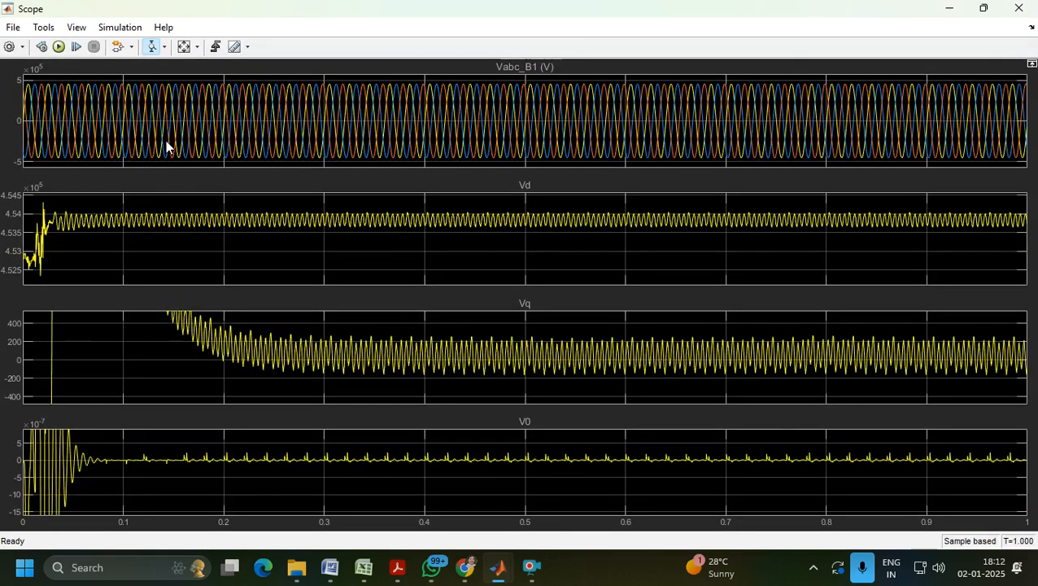
pyautogui.click(183, 51)
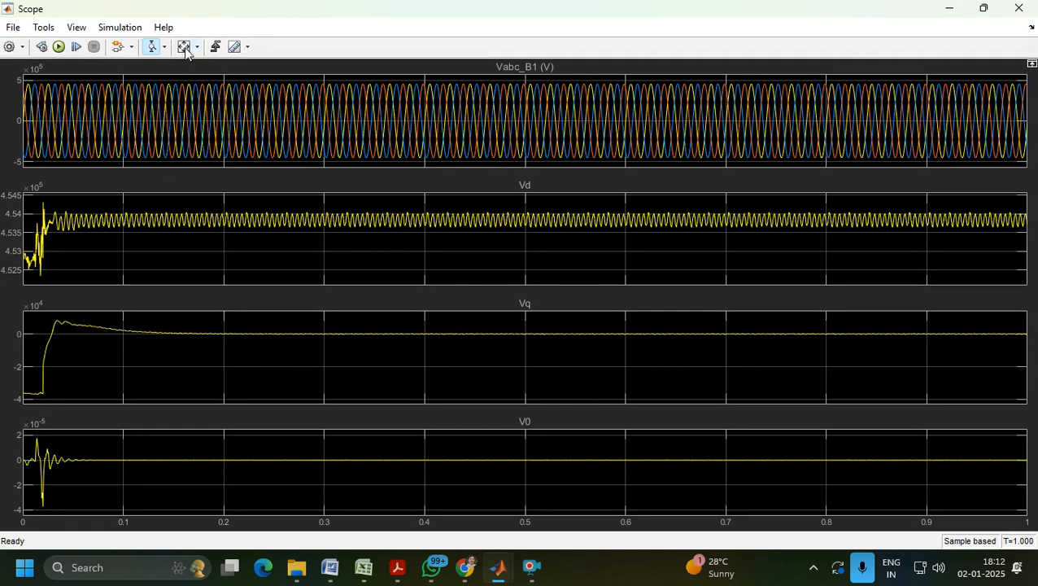
pyautogui.click(1019, 8)
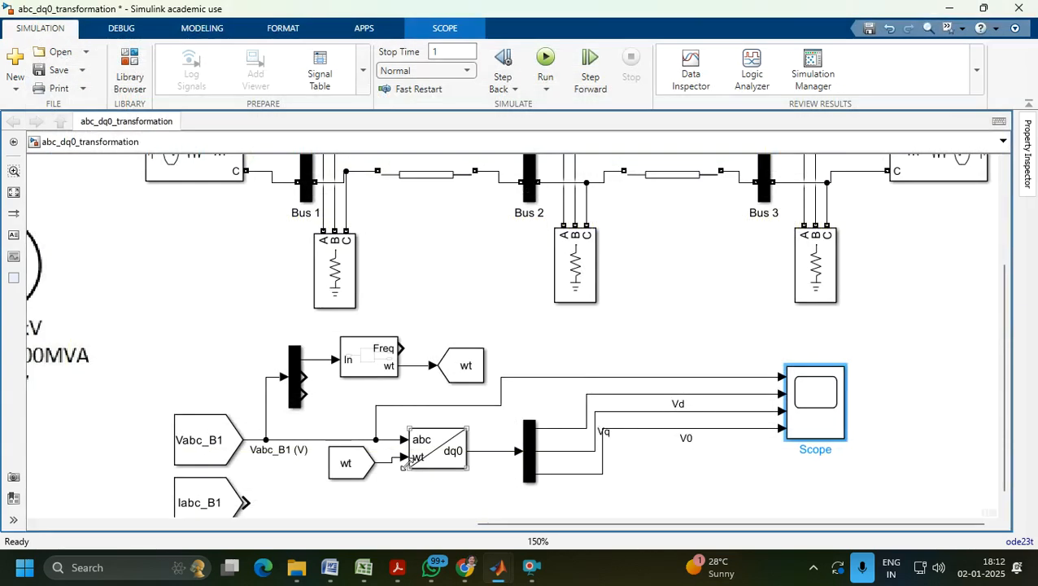
# Duplicate the wt From block, the abc to dq0 block and its output Demux with their connections below the originals.
pyautogui.moveTo(1005, 416); pyautogui.dragTo(1006, 514)
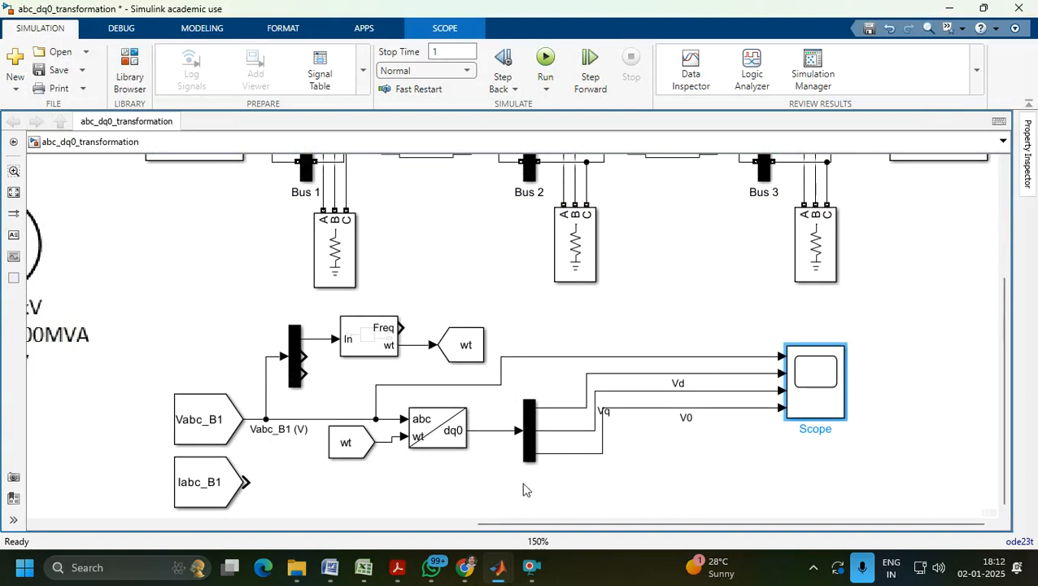
pyautogui.moveTo(568, 511); pyautogui.dragTo(361, 418)
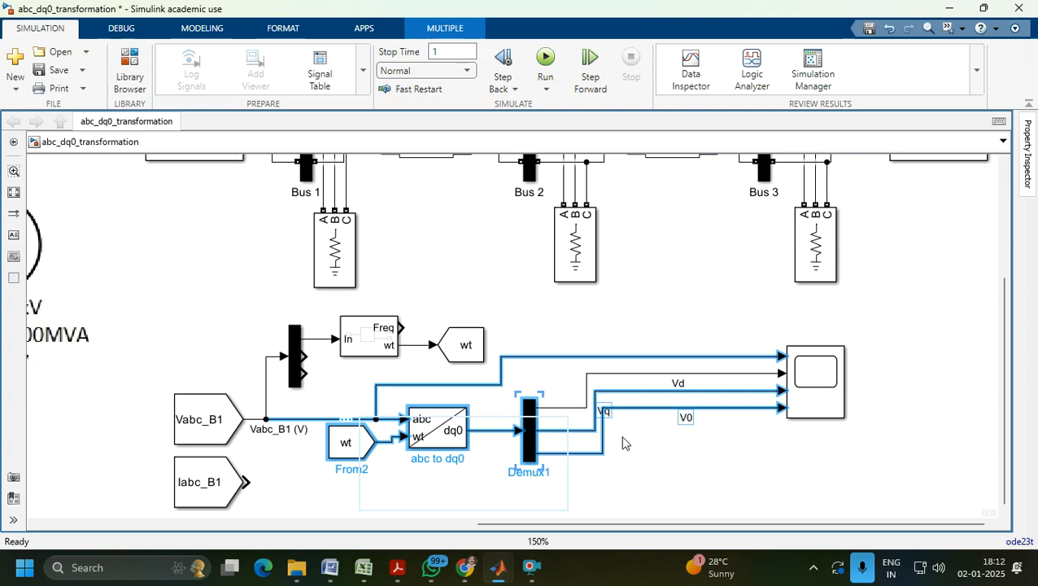
pyautogui.click(602, 475)
pyautogui.click(423, 444)
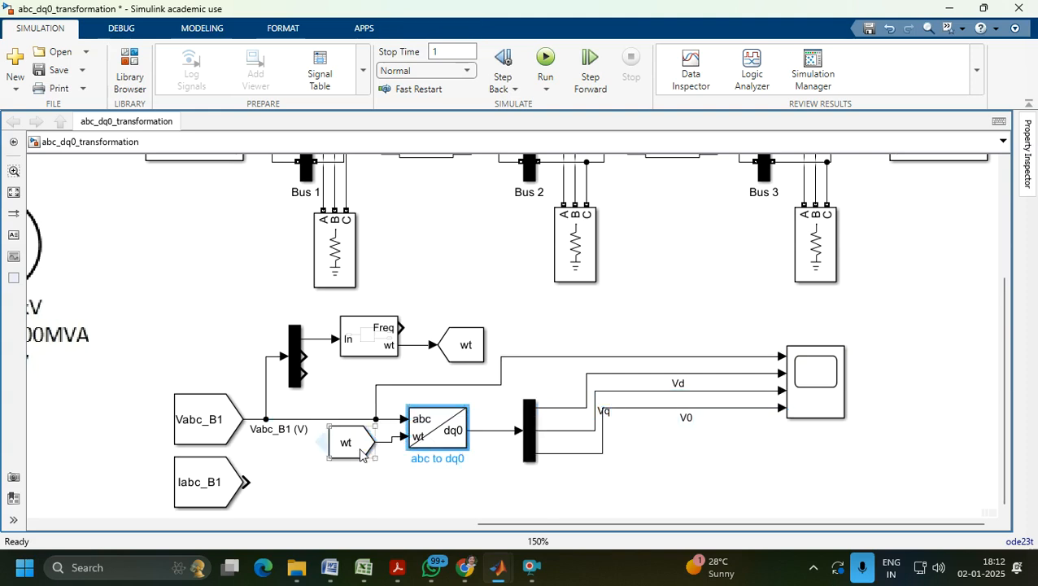
pyautogui.click(360, 446)
pyautogui.click(421, 445)
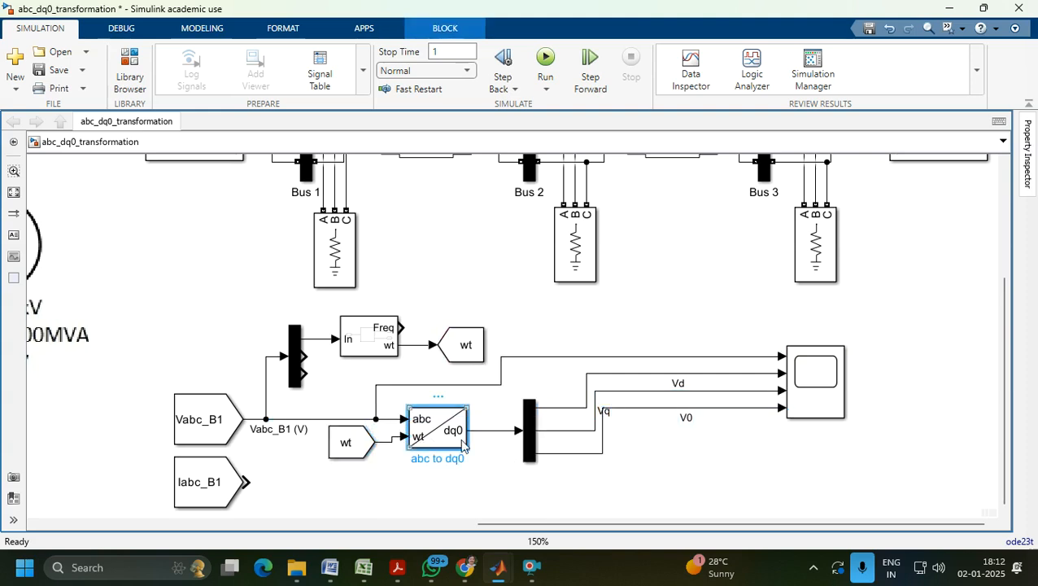
pyautogui.moveTo(532, 502); pyautogui.dragTo(366, 501)
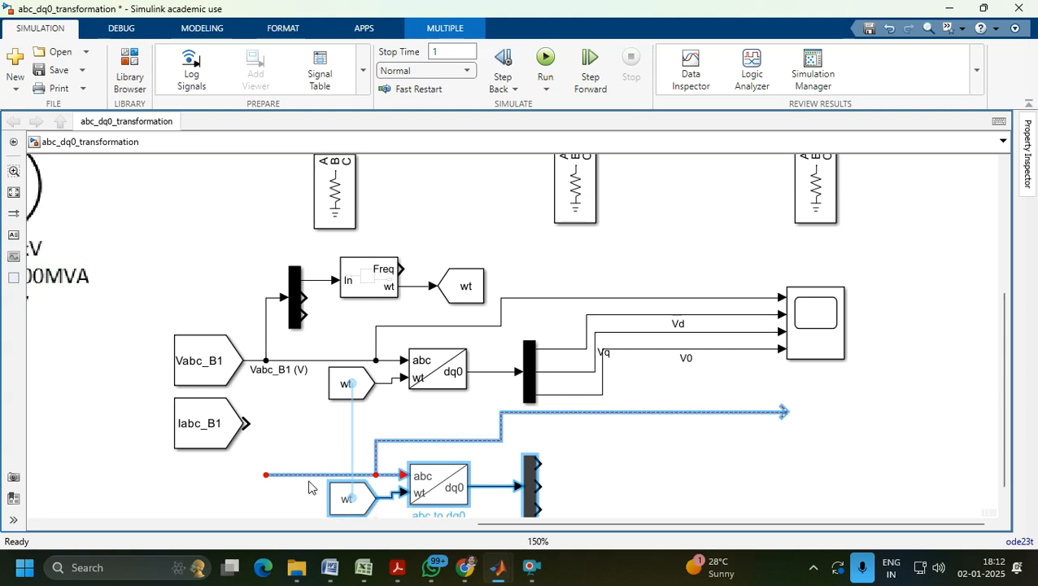
pyautogui.click(475, 440)
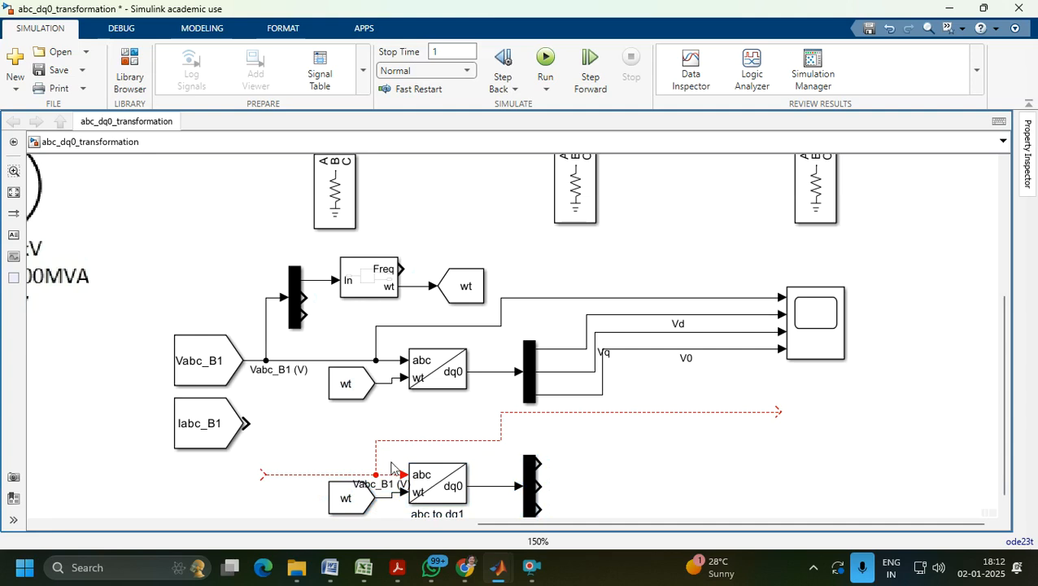
# Connect Iabc_B1 to the copied abc to dq0 block and to the first input of a duplicate Scope placed below the original.
pyautogui.moveTo(265, 474); pyautogui.dragTo(250, 426)
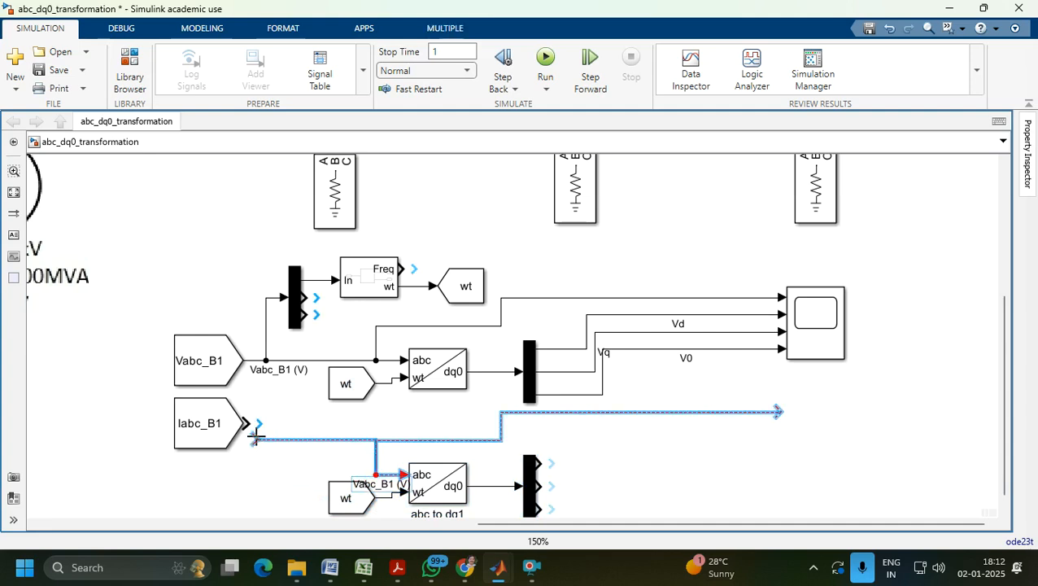
pyautogui.moveTo(818, 346); pyautogui.dragTo(836, 480)
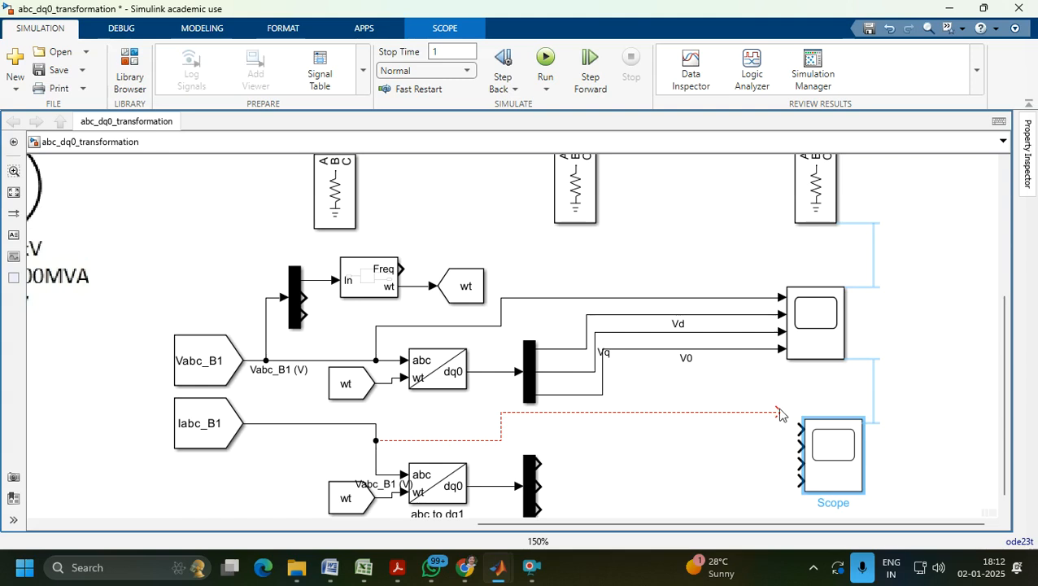
pyautogui.moveTo(779, 413); pyautogui.dragTo(797, 429)
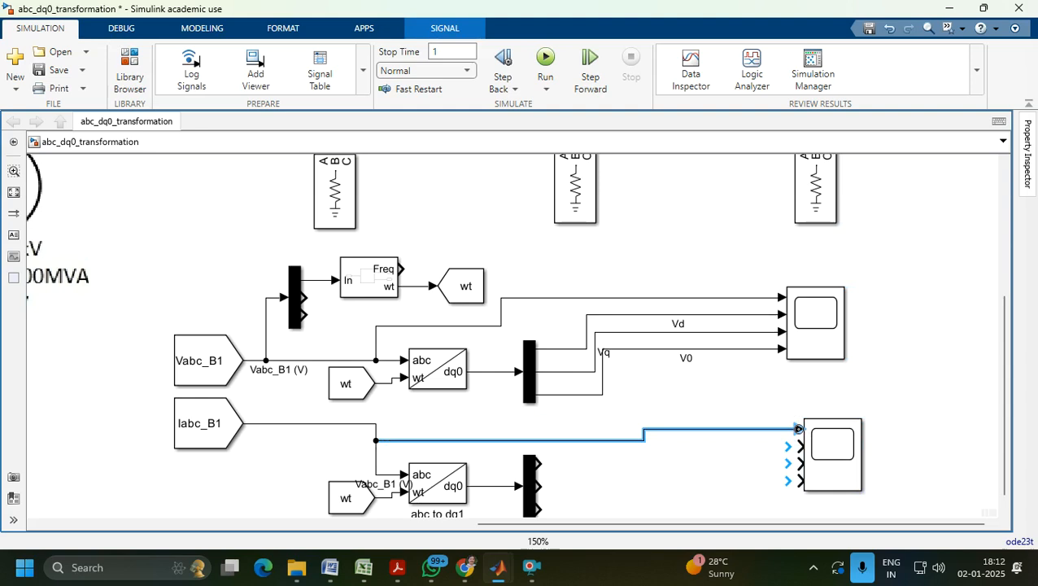
# Wire the copied Demux's three outputs in order to the remaining three inputs of the duplicate Scope.
pyautogui.moveTo(537, 464); pyautogui.dragTo(800, 446)
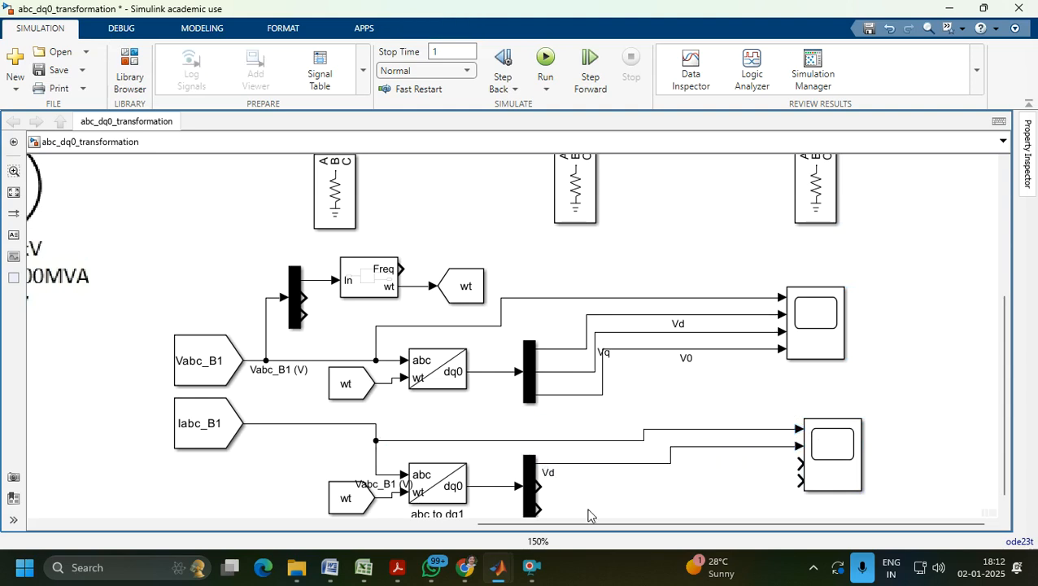
pyautogui.moveTo(537, 485); pyautogui.dragTo(800, 463)
pyautogui.moveTo(538, 509); pyautogui.dragTo(800, 481)
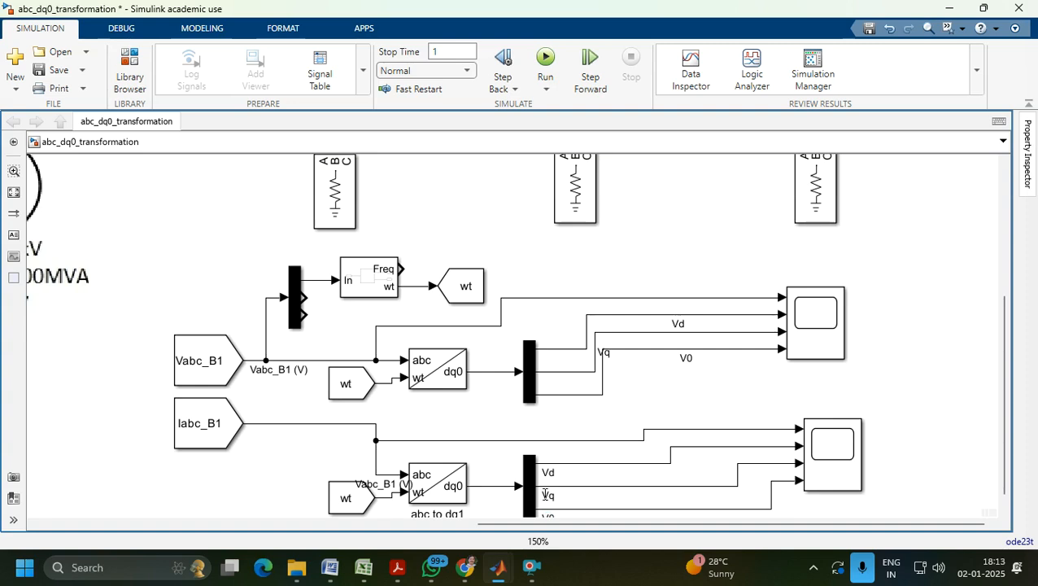
# Rename the copied Demux's output signals Id, Iq and I0.
pyautogui.doubleClick(550, 474)
pyautogui.click(543, 474)
pyautogui.scroll(-1, 902, 454)
pyautogui.scroll(-1, 1010, 463)
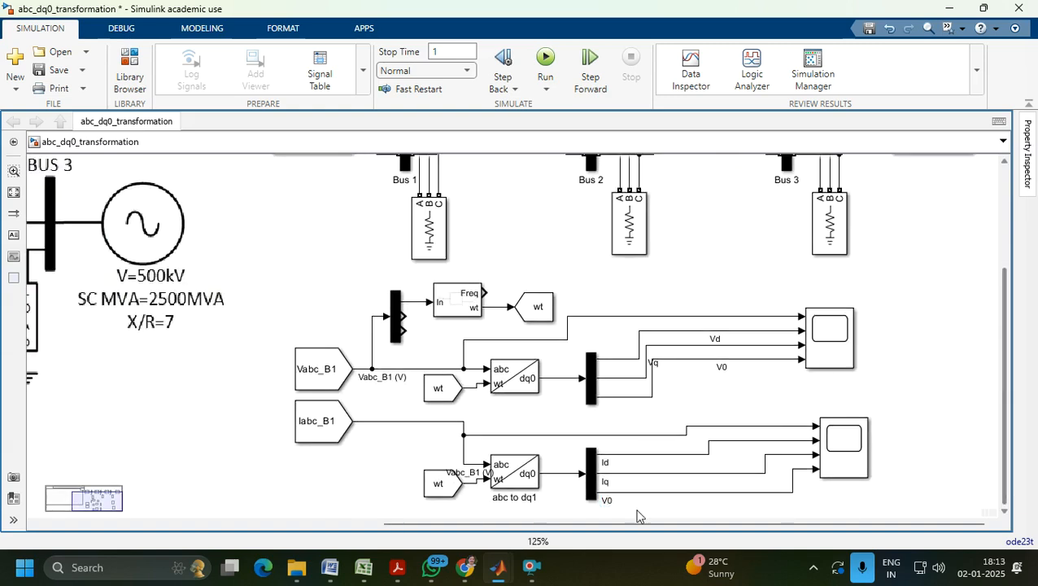
pyautogui.doubleClick(606, 501)
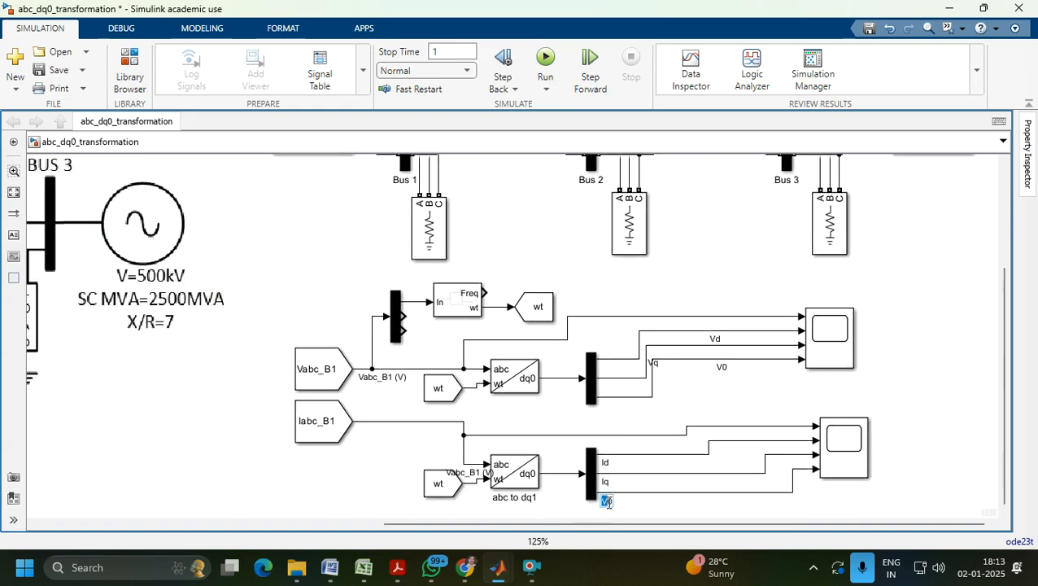
pyautogui.click(856, 448)
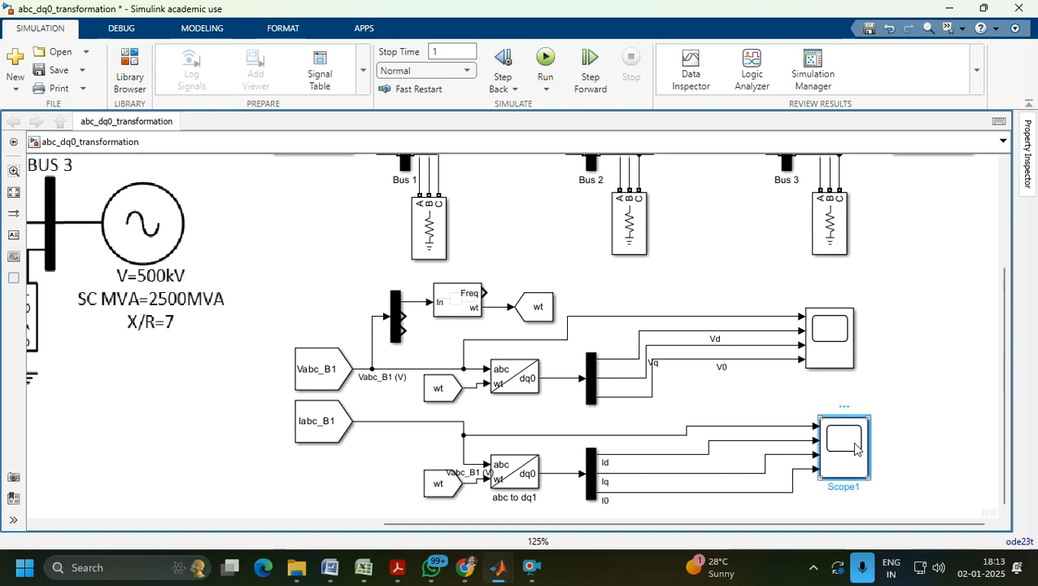
# Check the configuration properties of the second display in Scope1, then close the Scope.
pyautogui.doubleClick(855, 448)
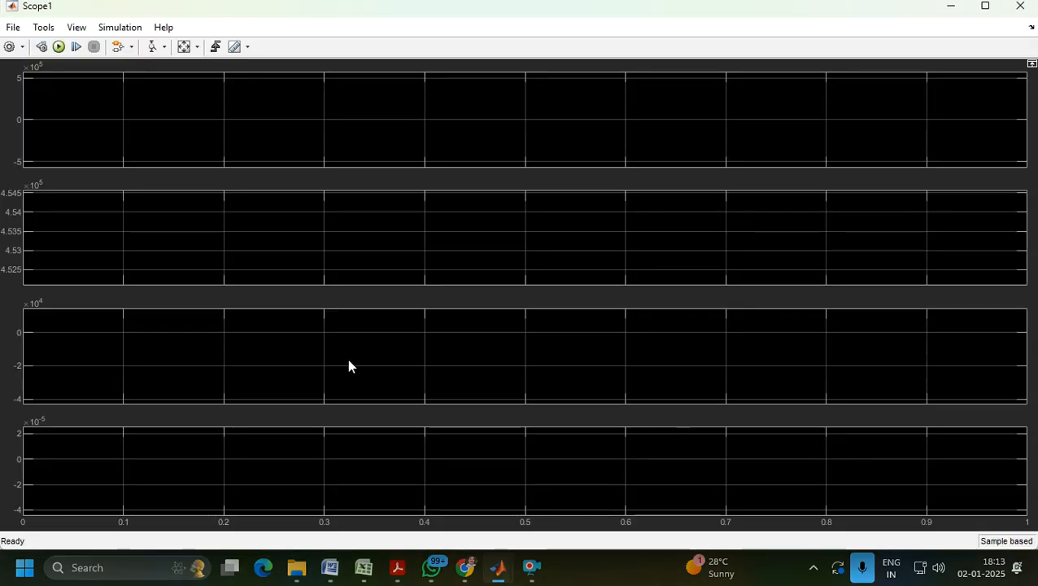
pyautogui.rightClick(228, 259)
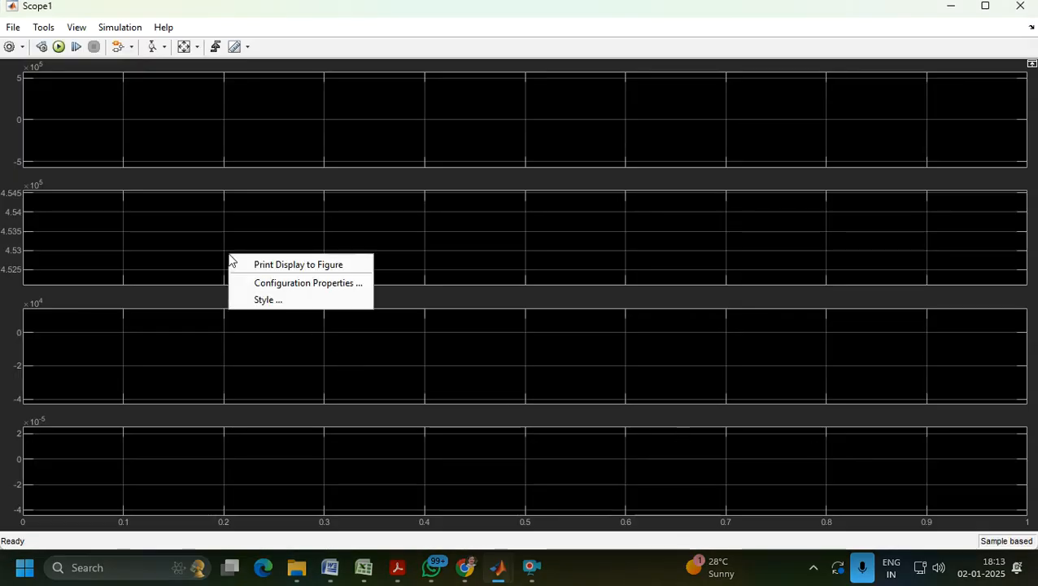
pyautogui.click(279, 284)
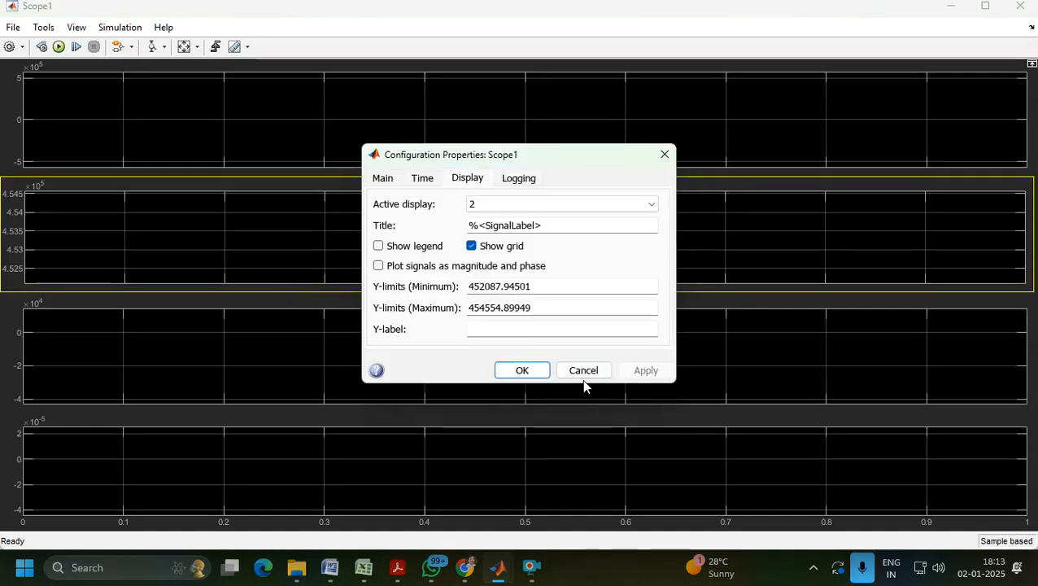
pyautogui.click(538, 373)
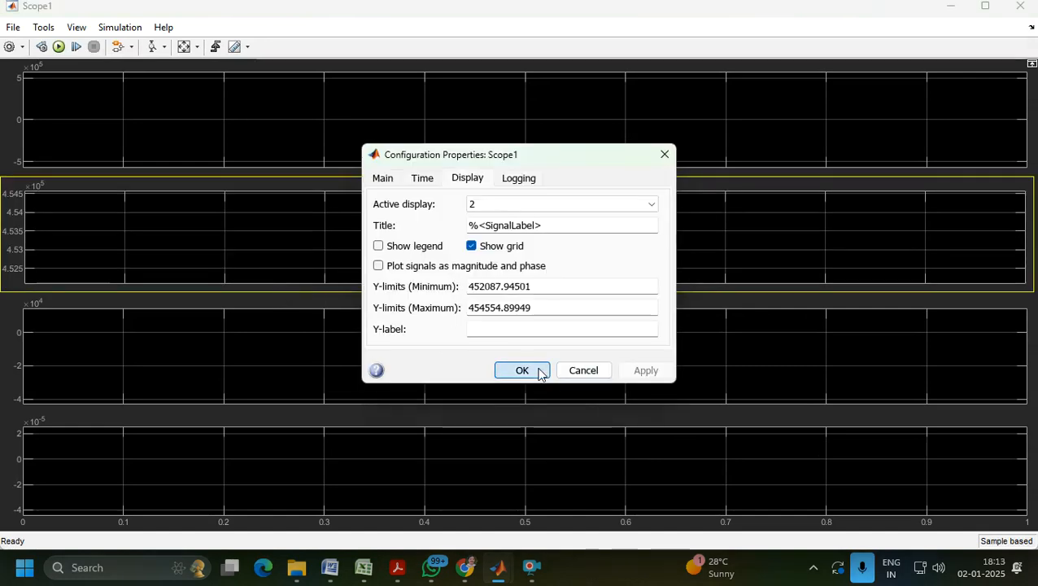
pyautogui.click(1021, 7)
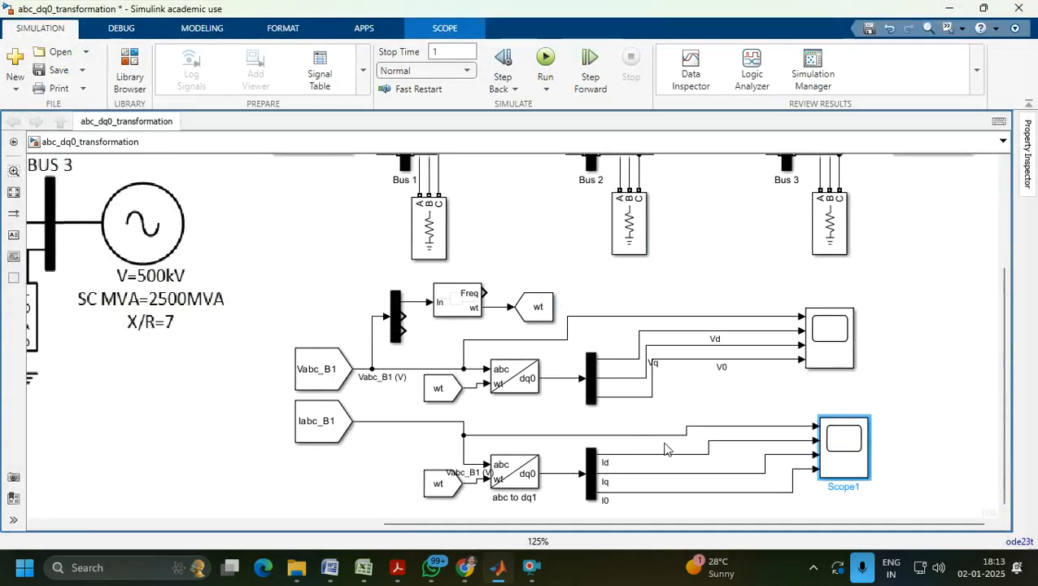
# Run the simulation with the added Bus 1 current transformation.
pyautogui.click(545, 58)
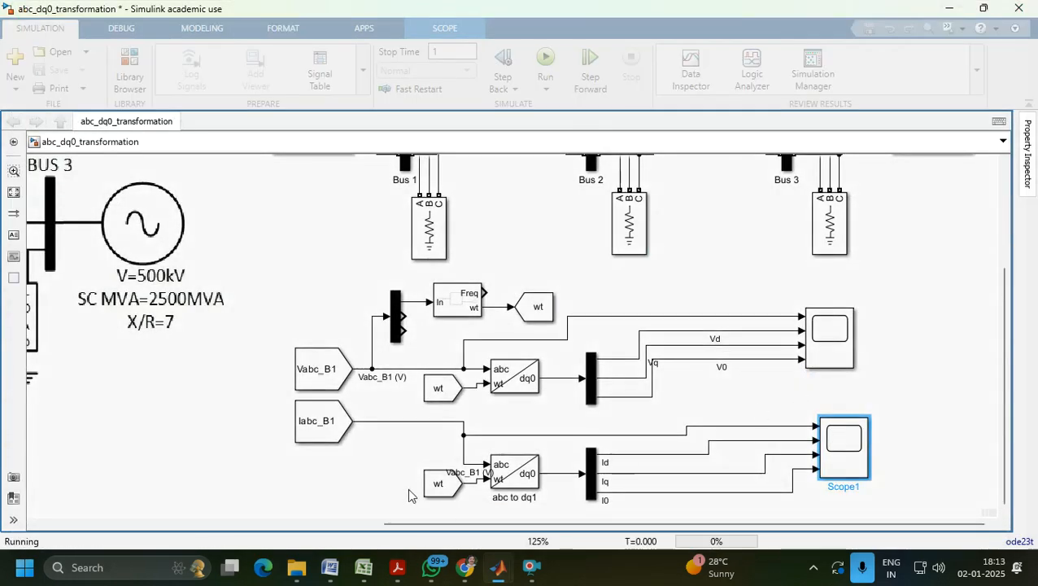
pyautogui.click(431, 486)
pyautogui.moveTo(402, 512); pyautogui.dragTo(395, 508)
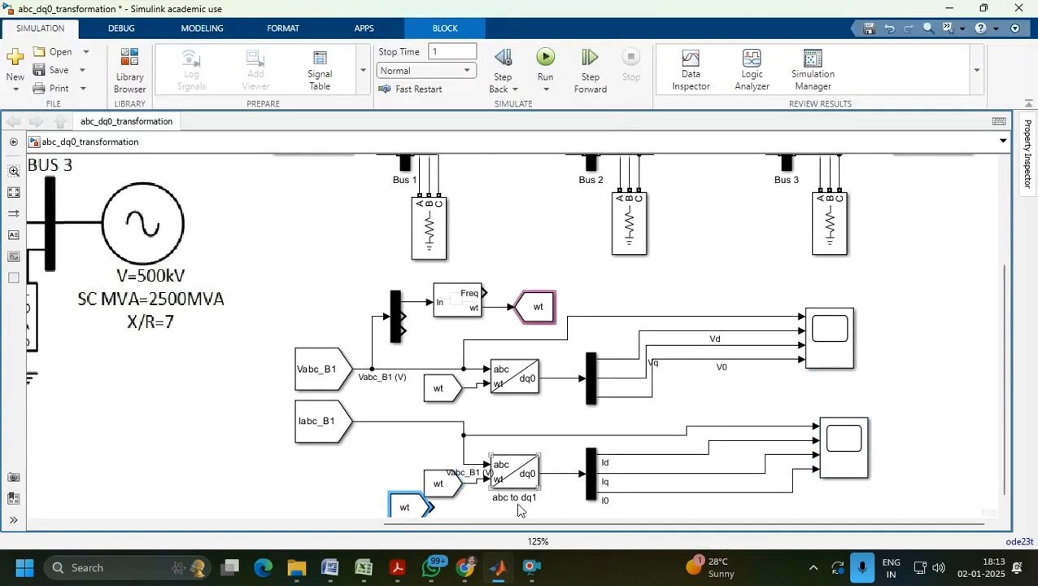
pyautogui.press('Delete')
# Examine the Id, Iq and I0 waveforms in Scope1 with the axes scaled to fit, then close the Scope.
pyautogui.click(822, 465)
pyautogui.doubleClick(824, 463)
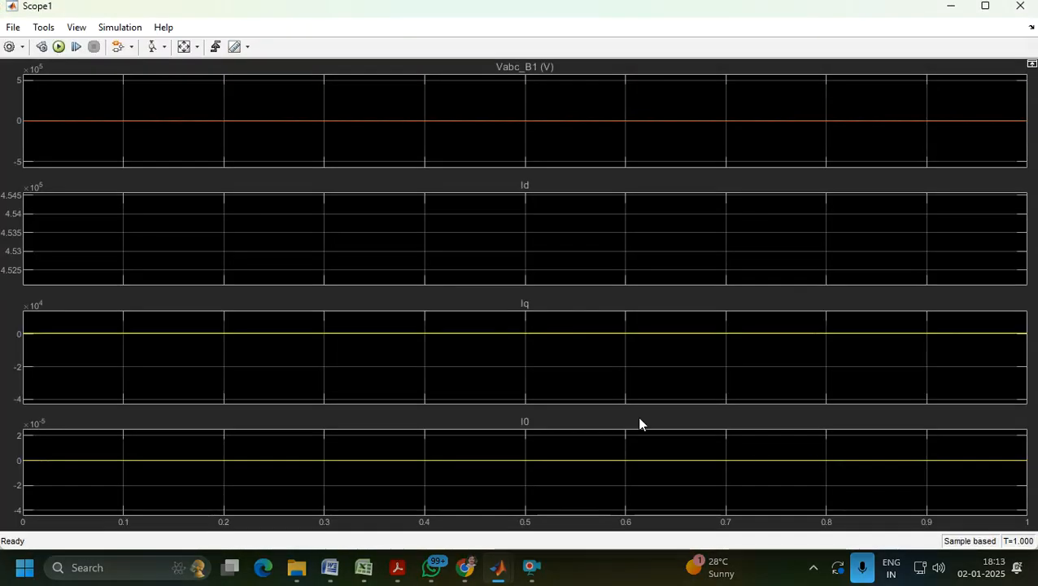
pyautogui.click(184, 49)
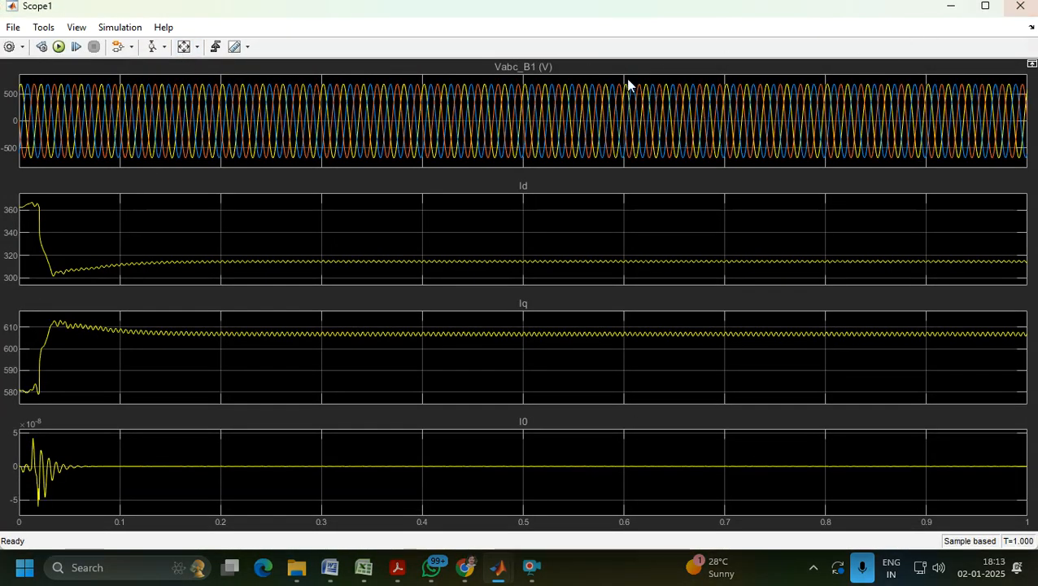
pyautogui.click(1020, 6)
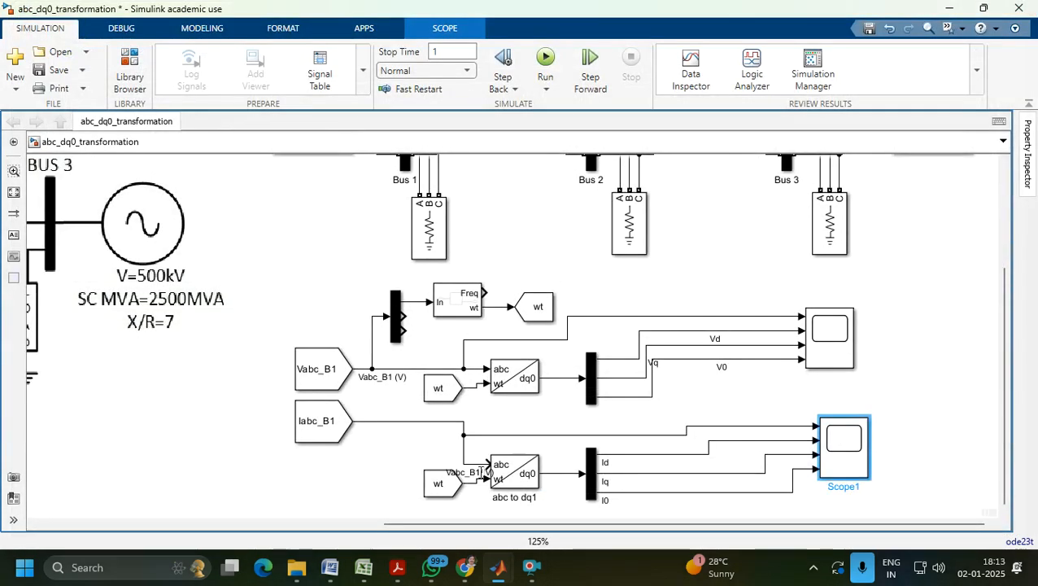
# Rename the signal feeding the abc input of the current transformation as Iabc (A).
pyautogui.moveTo(447, 472); pyautogui.dragTo(475, 471)
pyautogui.write('Iabc')
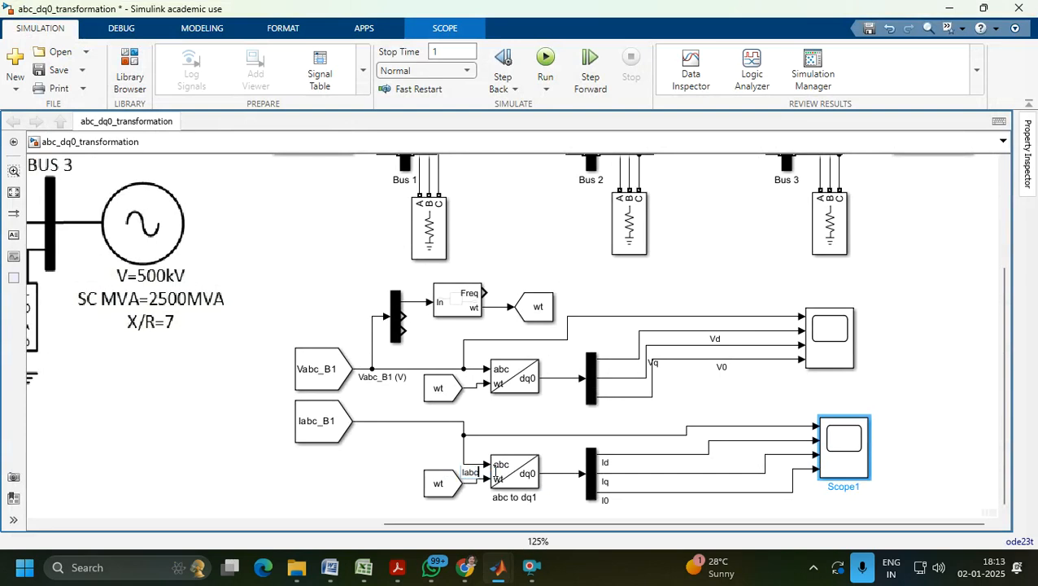
pyautogui.write(' (A)')
pyautogui.click(157, 491)
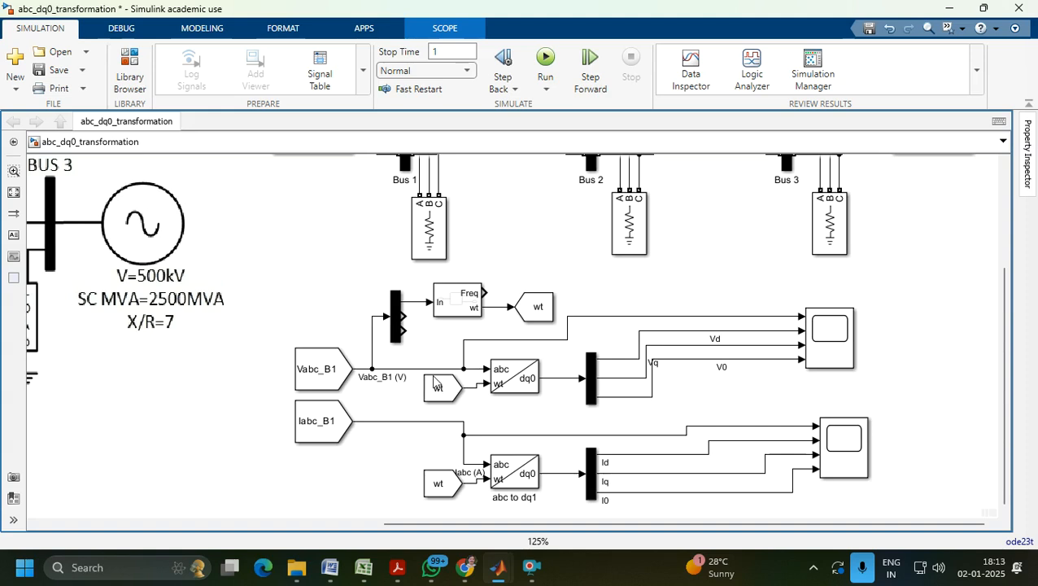
# Rerun the simulation and view the Iabc, Id, Iq and I0 waveforms in Scope1.
pyautogui.click(545, 61)
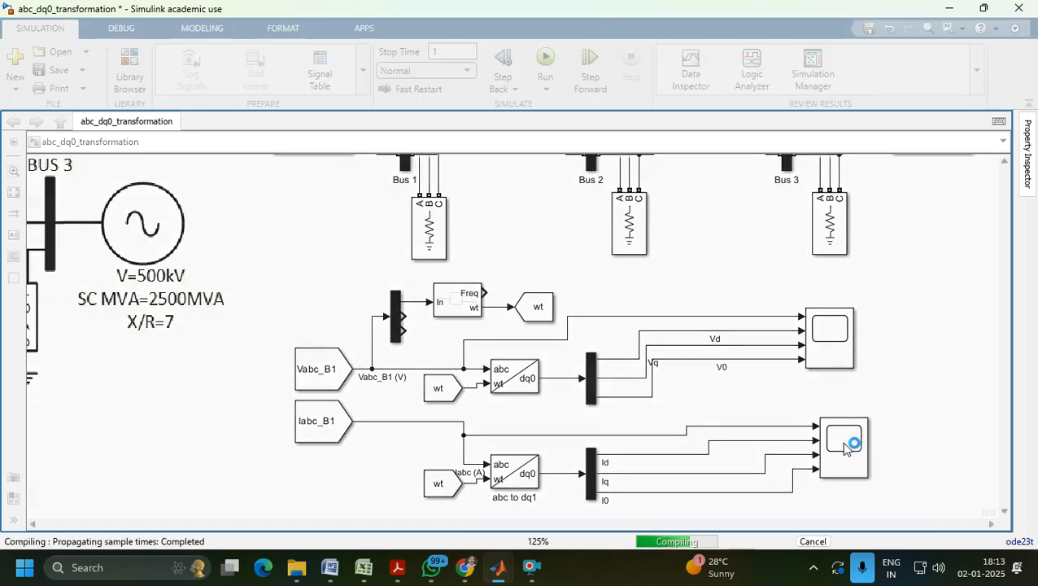
pyautogui.click(841, 442)
pyautogui.doubleClick(843, 448)
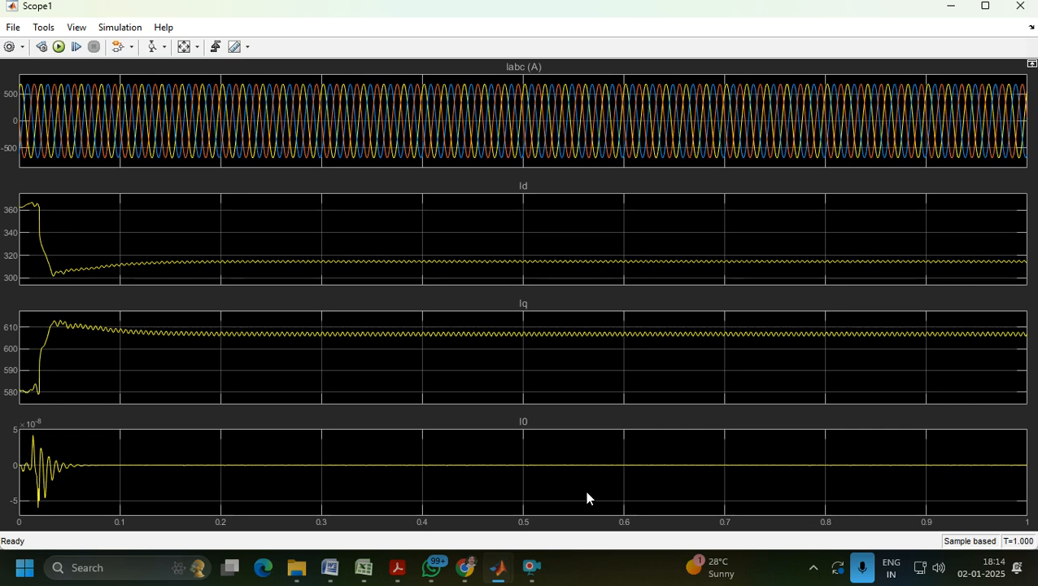
# Zoom in on the time axis between about 0.33 and 0.49 s to inspect the current waveforms, then close Scope1.
pyautogui.click(165, 48)
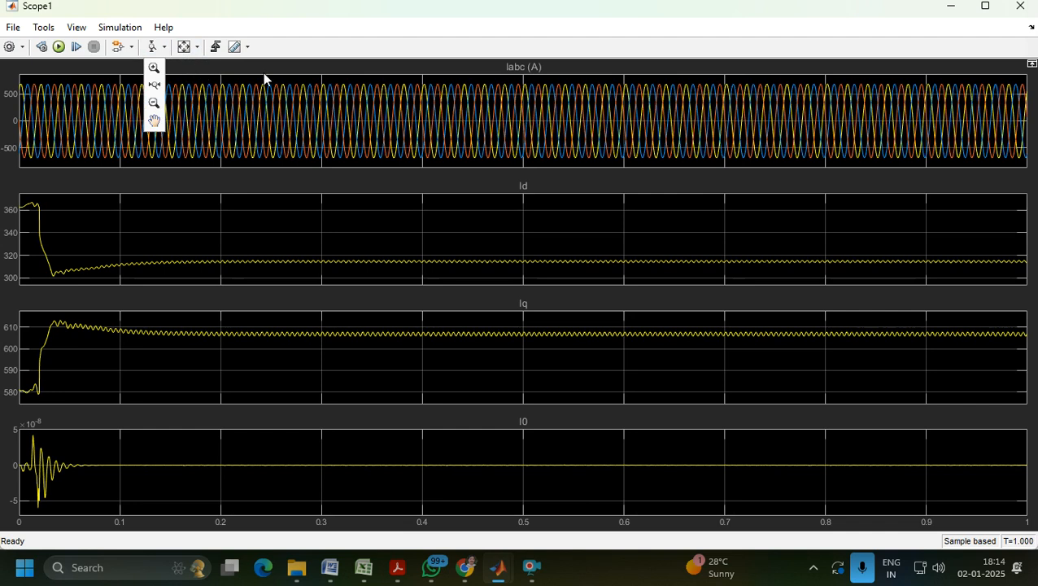
pyautogui.click(154, 85)
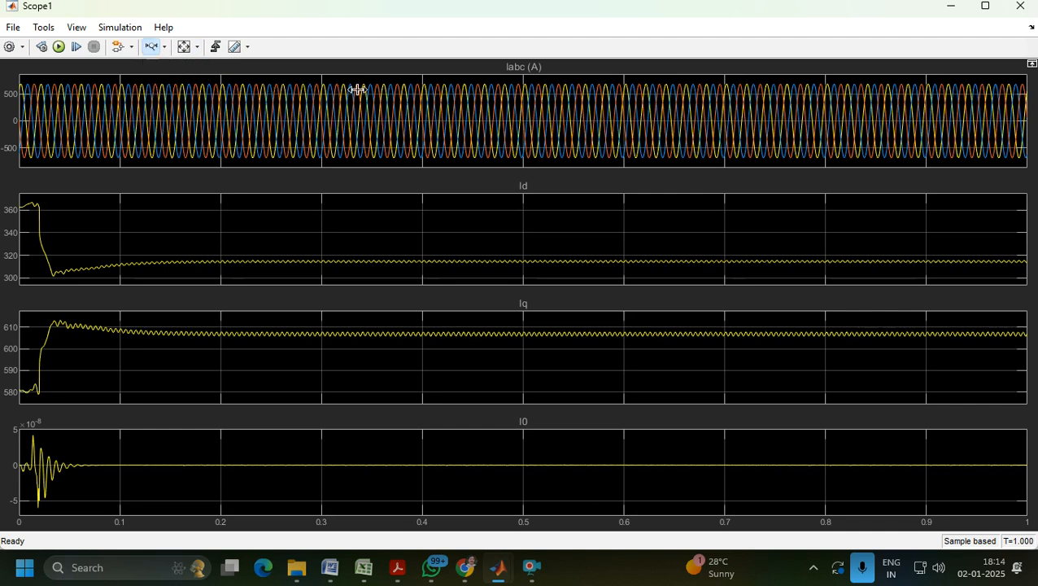
pyautogui.moveTo(357, 82); pyautogui.dragTo(515, 86)
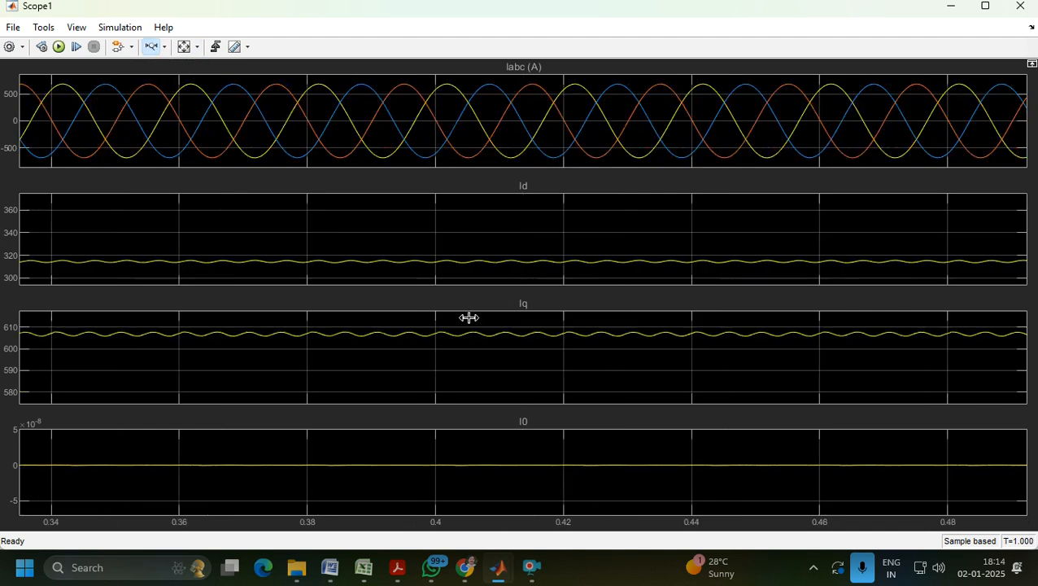
pyautogui.click(1022, 7)
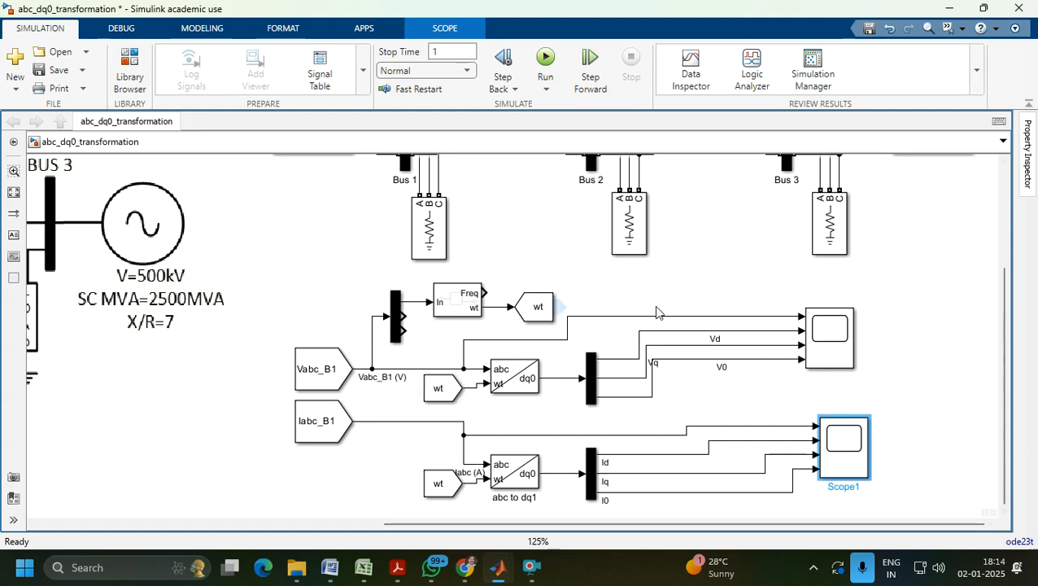
# Move both scopes closer to their demuxes and enclose the Bus 1 transformation blocks in an area, shifted slightly down.
pyautogui.moveTo(828, 346); pyautogui.dragTo(725, 378)
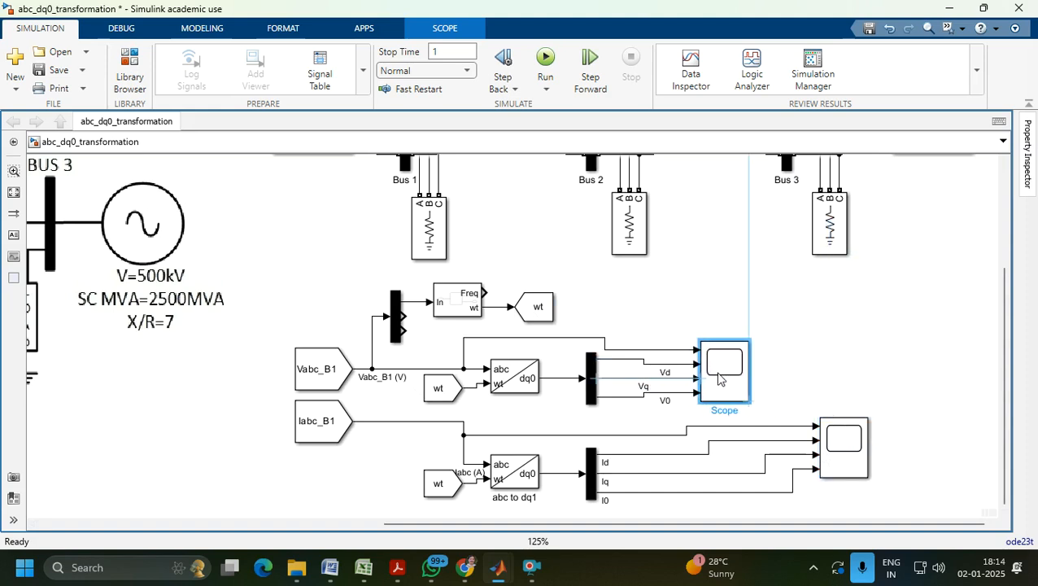
pyautogui.moveTo(830, 447); pyautogui.dragTo(720, 465)
pyautogui.click(261, 284)
pyautogui.moveTo(13, 278)
pyautogui.mouseDown()
pyautogui.moveTo(192, 293)
pyautogui.moveTo(312, 289)
pyautogui.mouseUp()
pyautogui.moveTo(357, 319)
pyautogui.mouseDown()
pyautogui.moveTo(643, 472)
pyautogui.moveTo(804, 529)
pyautogui.moveTo(811, 488)
pyautogui.moveTo(807, 500)
pyautogui.mouseUp()
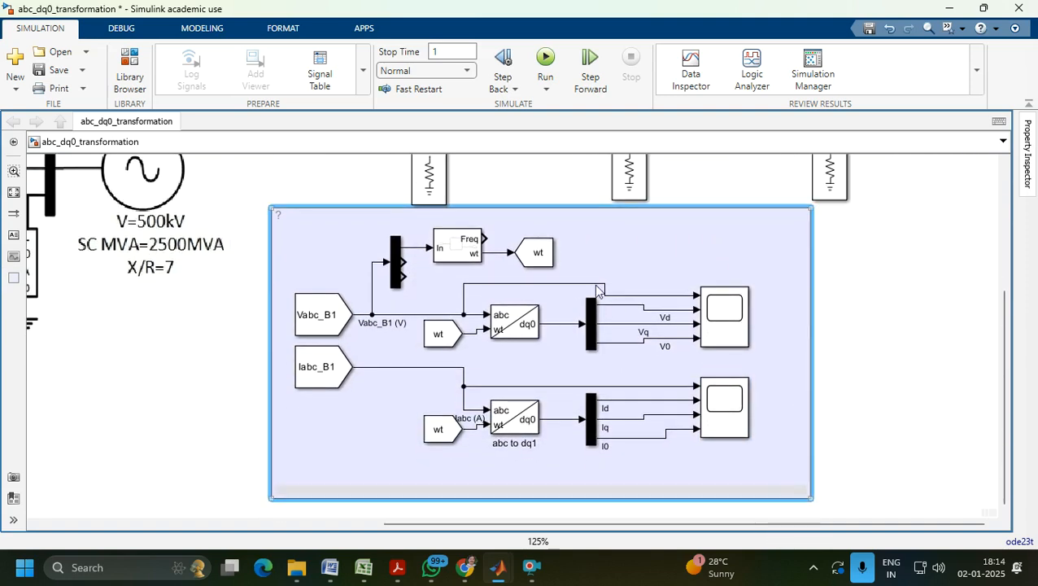
pyautogui.click(528, 213)
pyautogui.moveTo(525, 217); pyautogui.dragTo(526, 241)
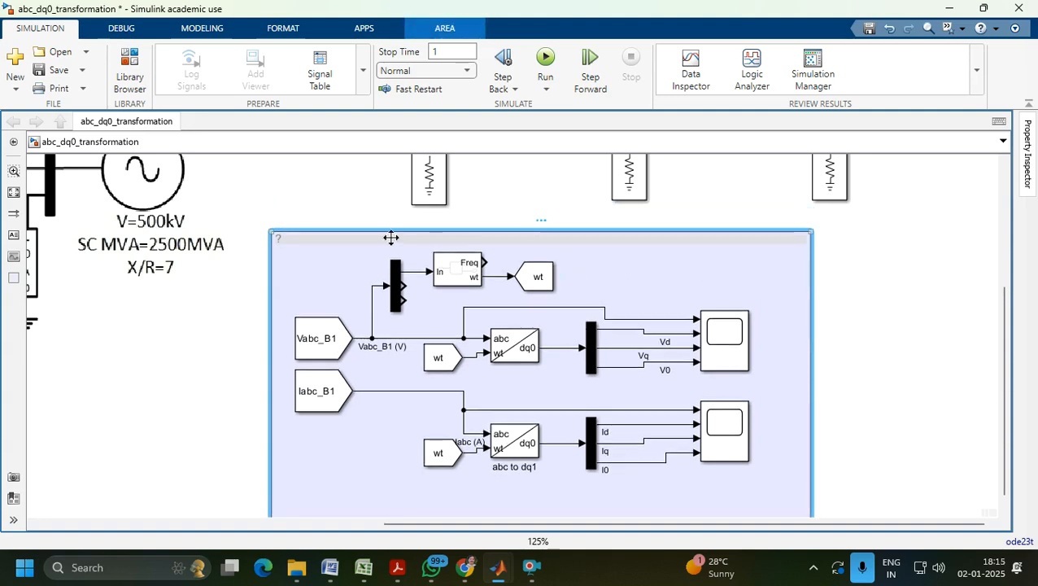
# Name the area around the transformation blocks abc-dqo and shift it slightly left.
pyautogui.click(281, 238)
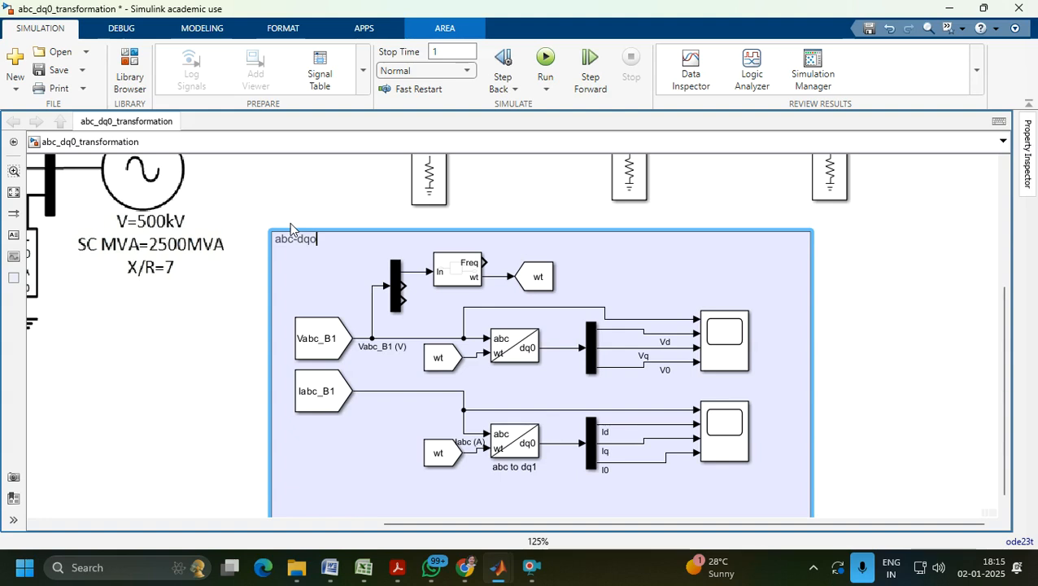
pyautogui.click(893, 275)
pyautogui.click(640, 232)
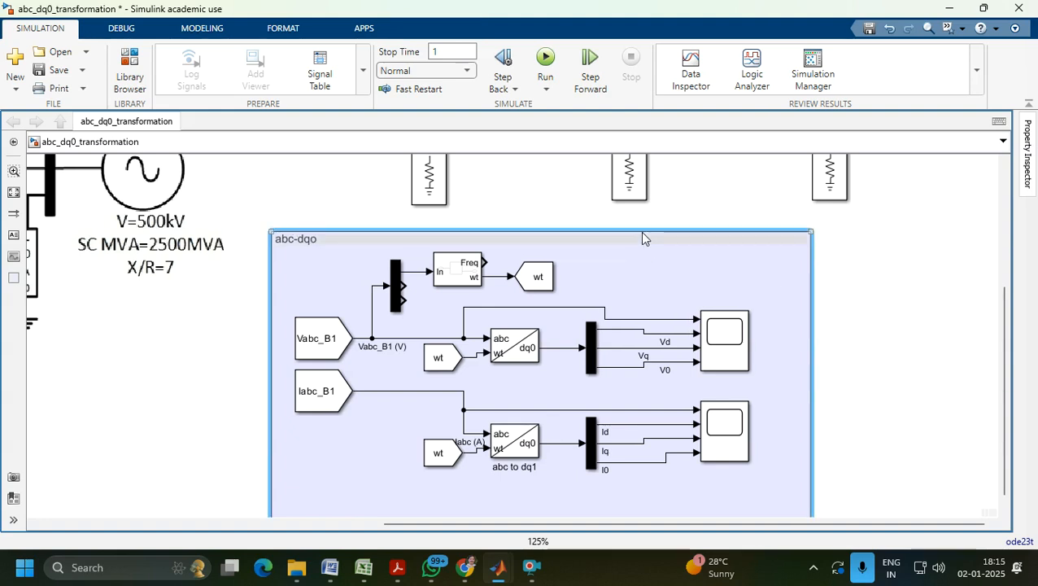
pyautogui.moveTo(641, 236); pyautogui.dragTo(617, 236)
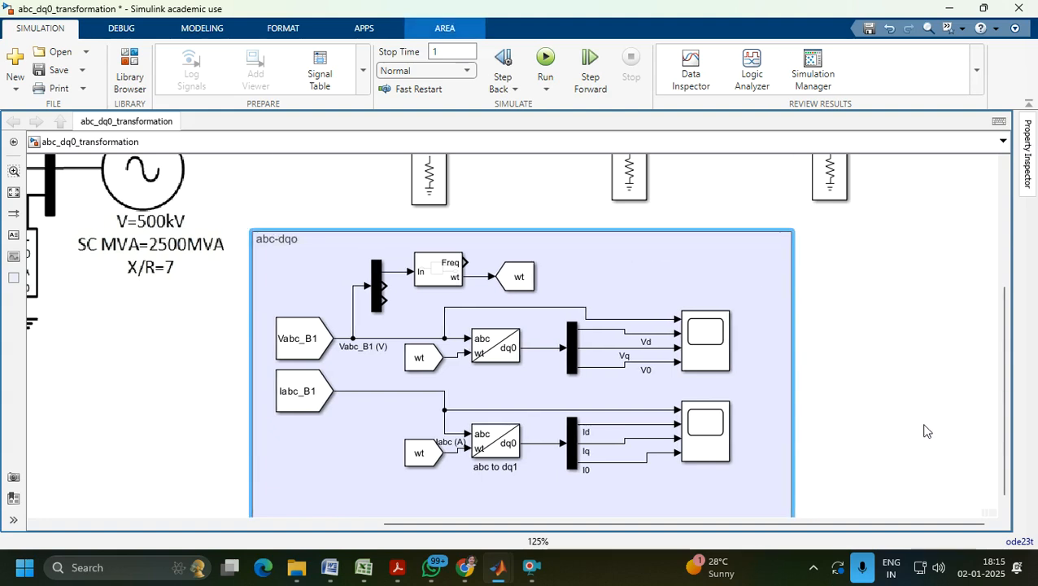
# Move both scopes right next to their demuxes and shrink the abc-dqo area to fit the blocks closely.
pyautogui.scroll(-1, 1002, 407)
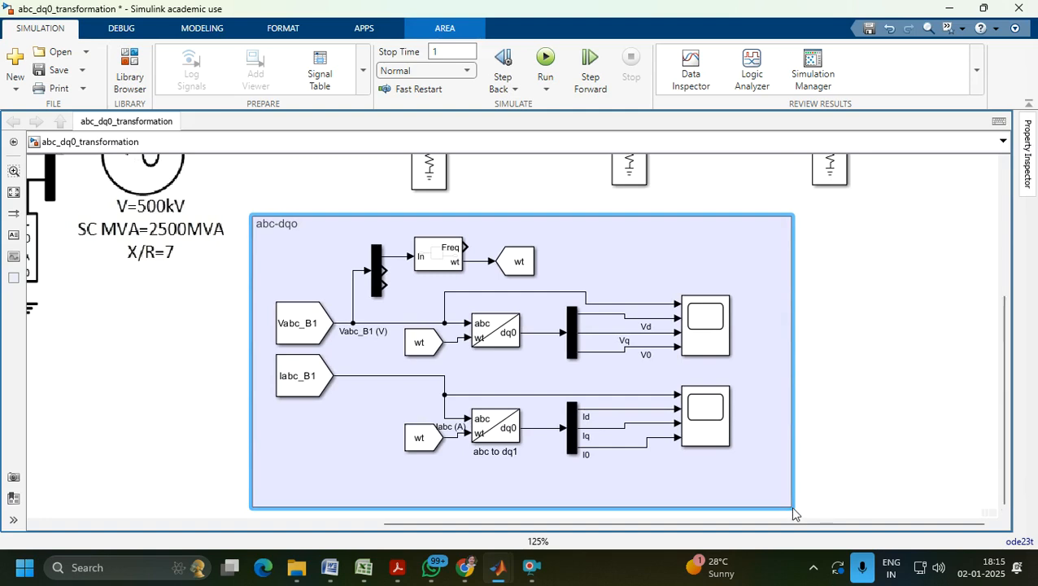
pyautogui.moveTo(793, 505); pyautogui.dragTo(771, 474)
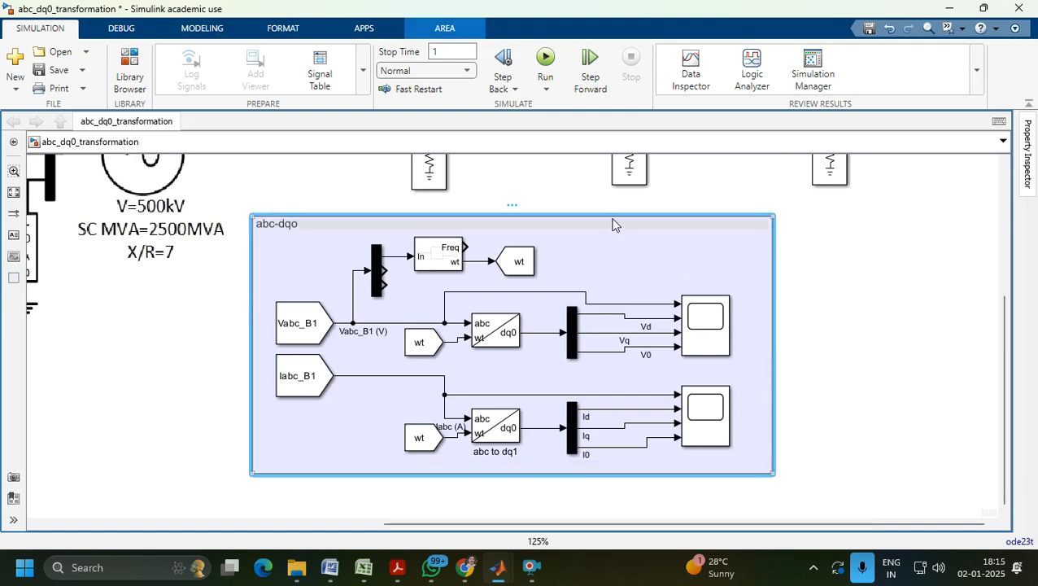
pyautogui.moveTo(607, 223); pyautogui.dragTo(607, 258)
pyautogui.moveTo(710, 368); pyautogui.dragTo(644, 371)
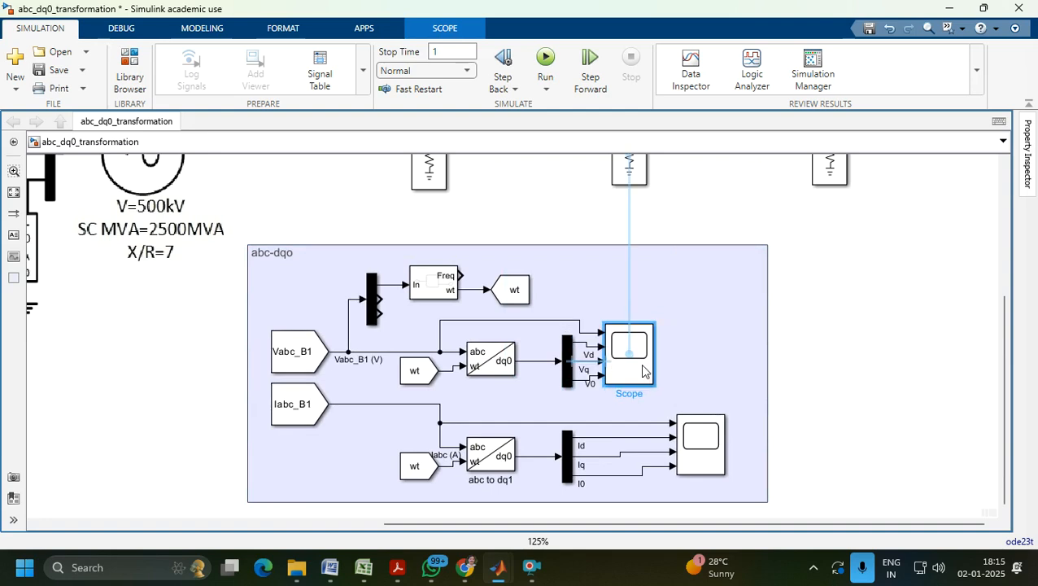
pyautogui.moveTo(702, 455); pyautogui.dragTo(635, 463)
pyautogui.moveTo(766, 502); pyautogui.dragTo(669, 494)
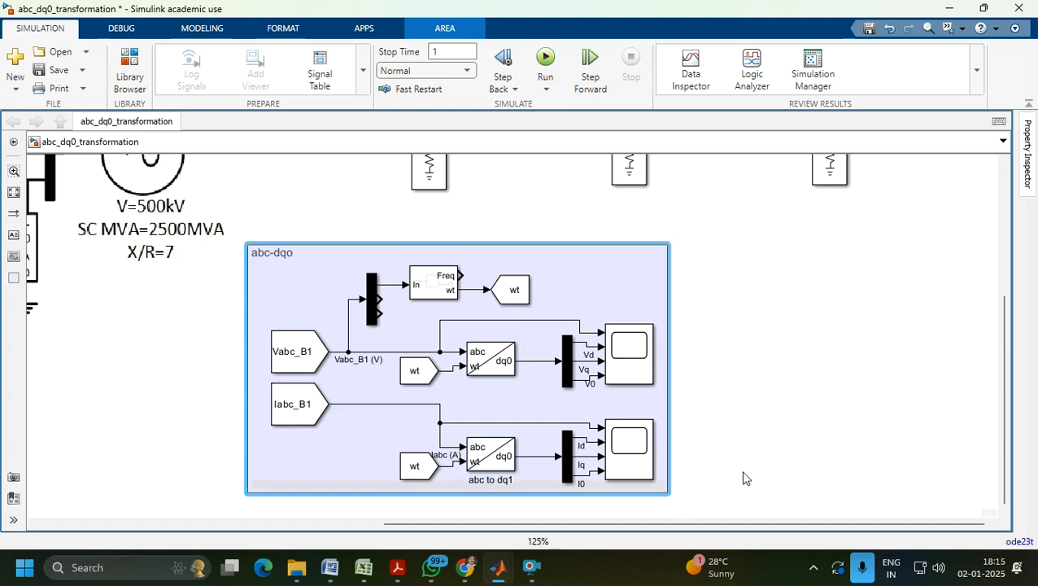
# Add a Goto block and connect it to the dq0 output of the voltage transformation.
pyautogui.rightClick(519, 392)
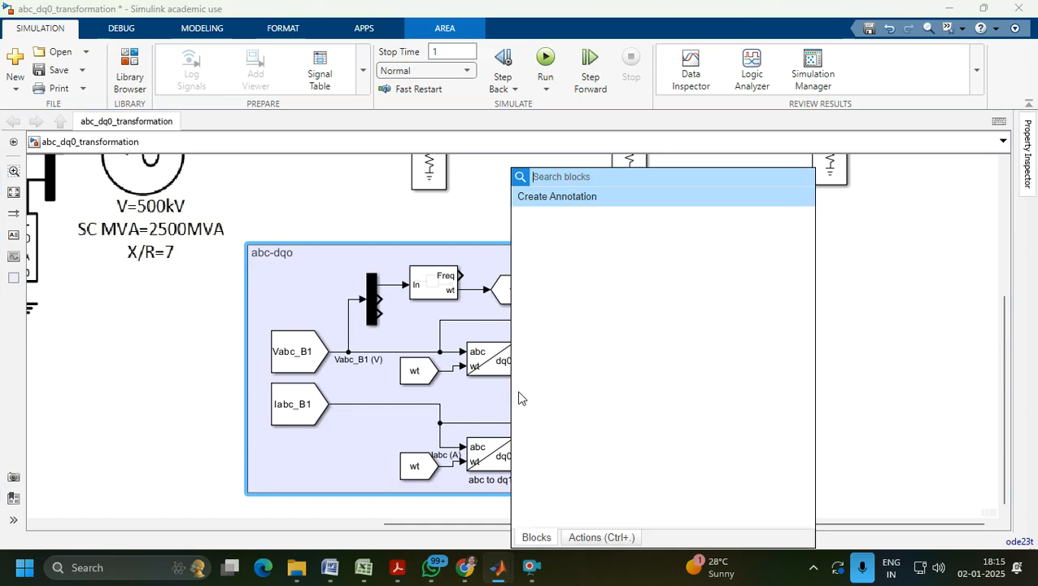
pyautogui.write('goto')
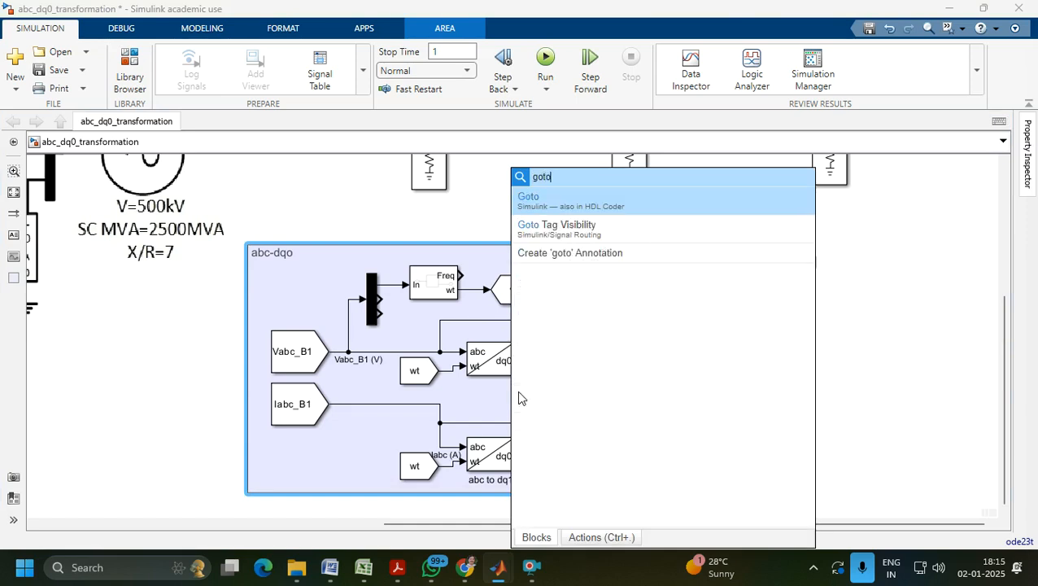
pyautogui.press('Return')
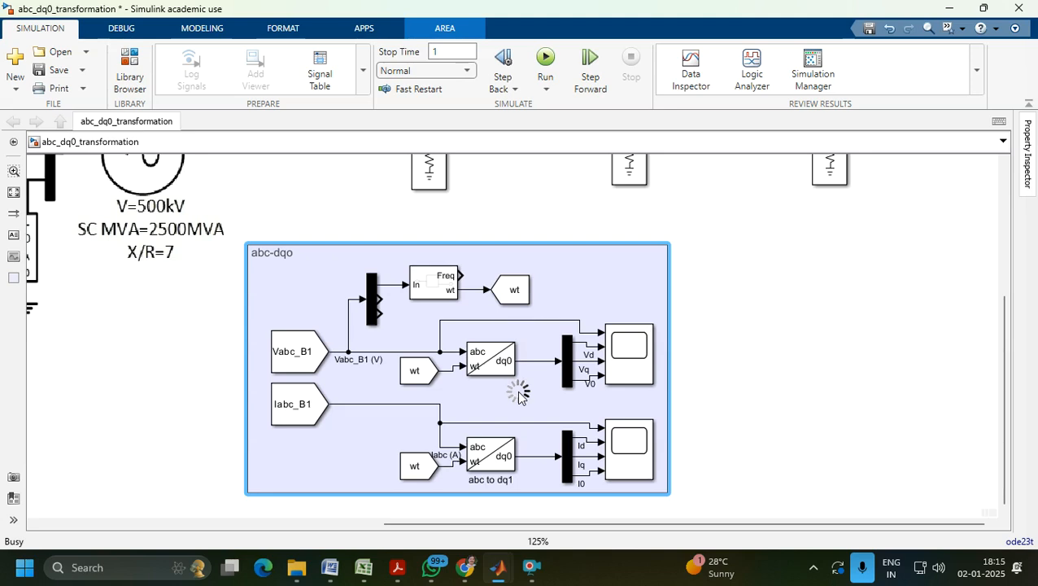
pyautogui.click(530, 568)
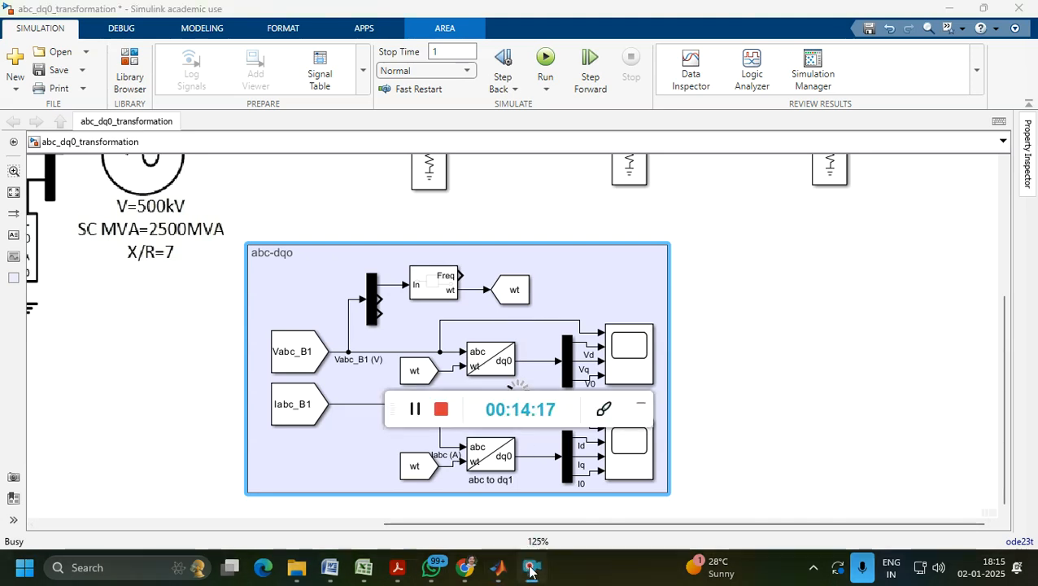
pyautogui.click(362, 424)
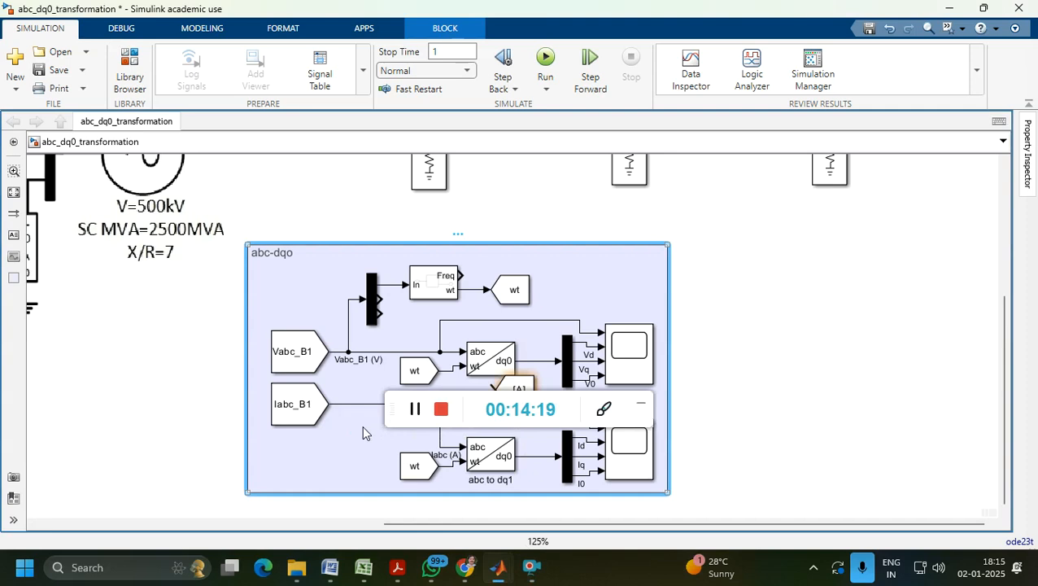
pyautogui.click(641, 404)
pyautogui.moveTo(519, 392); pyautogui.dragTo(527, 360)
# Set the new Goto block's tag to Vdq0 and its tag visibility to global.
pyautogui.doubleClick(556, 405)
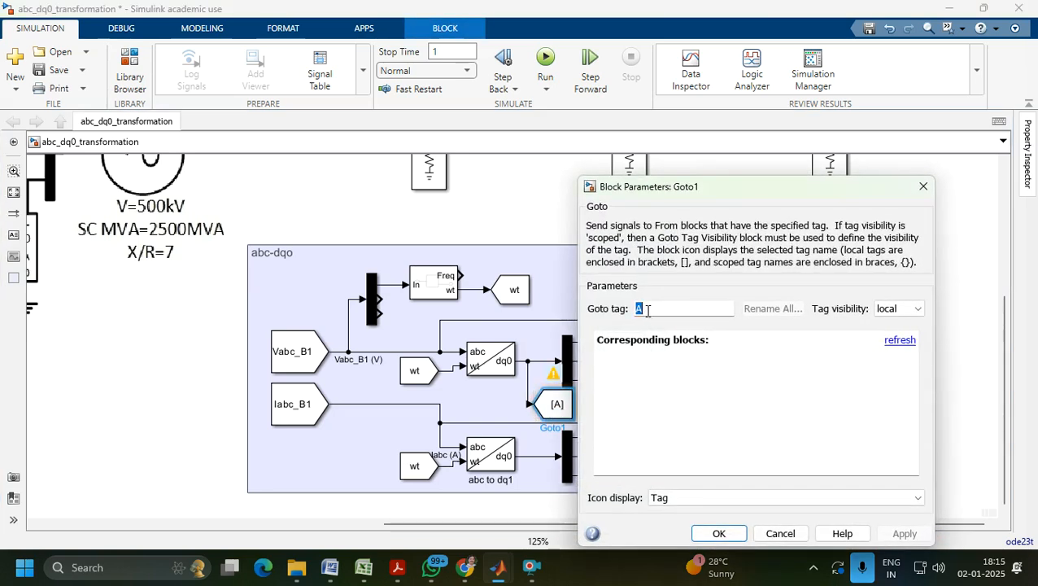
pyautogui.write('Vdq0')
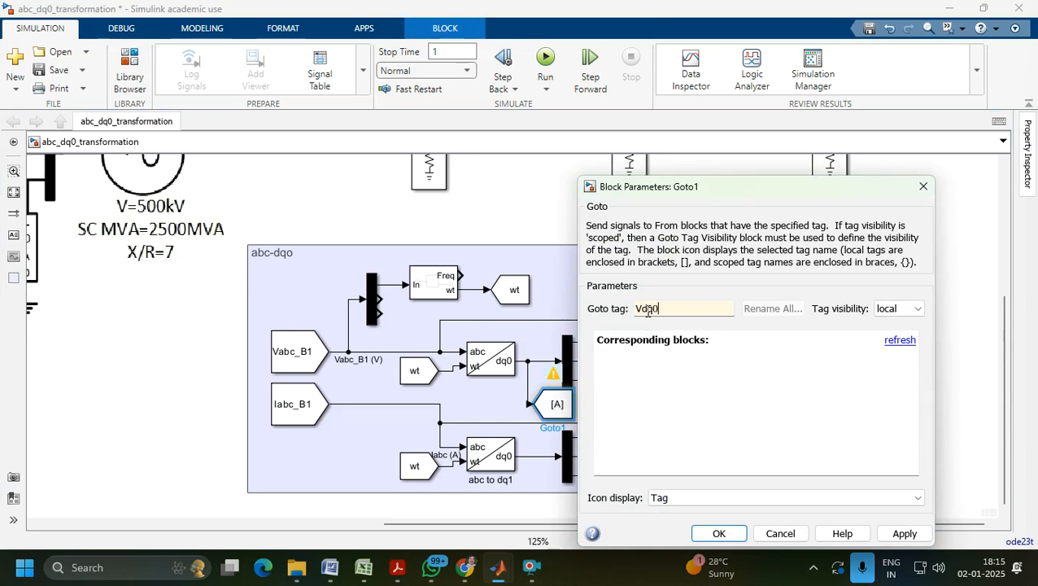
pyautogui.click(903, 533)
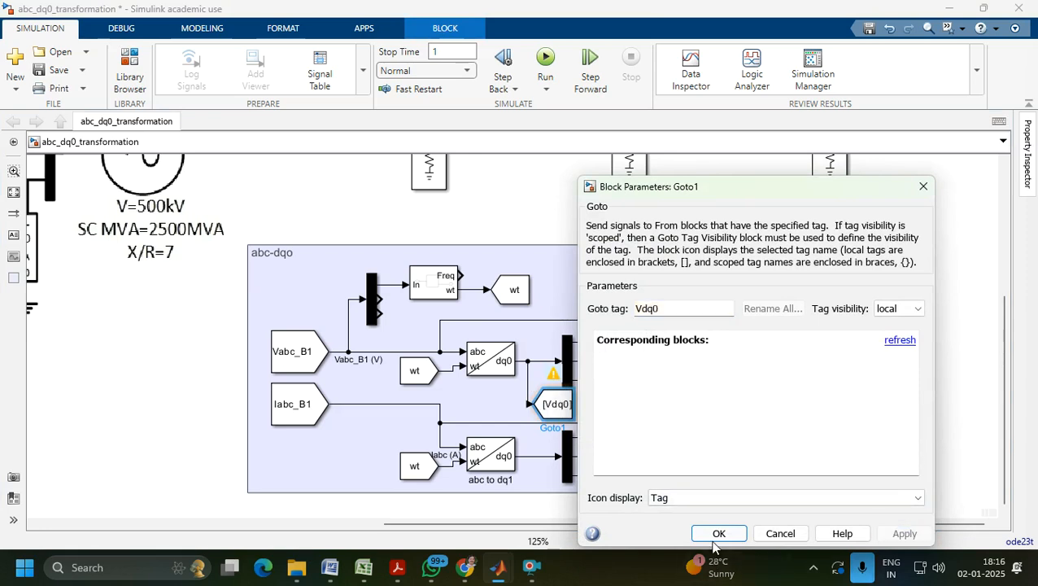
pyautogui.click(894, 308)
pyautogui.click(892, 341)
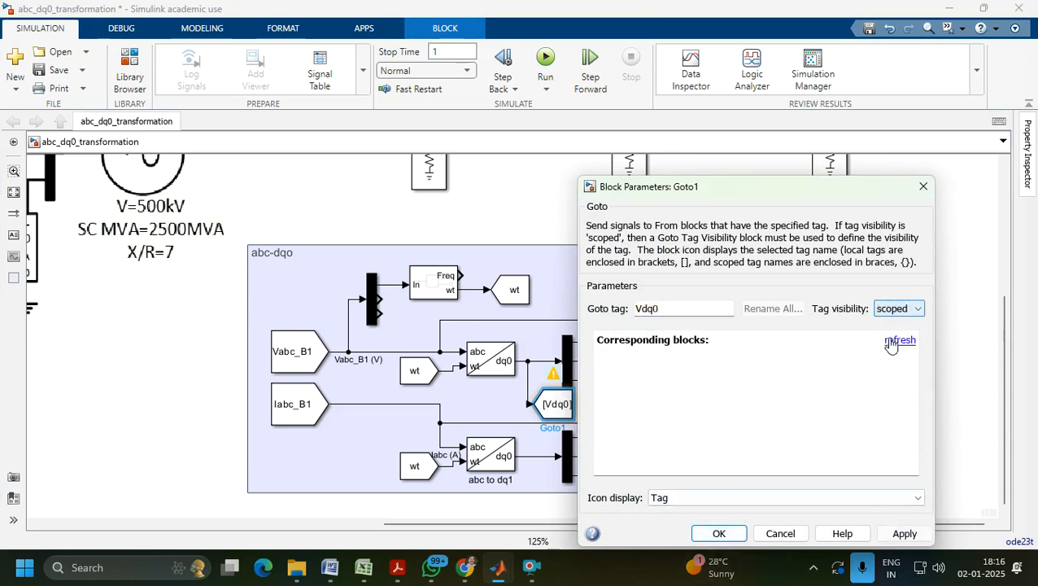
pyautogui.click(905, 309)
pyautogui.click(891, 350)
pyautogui.click(905, 533)
pyautogui.click(718, 533)
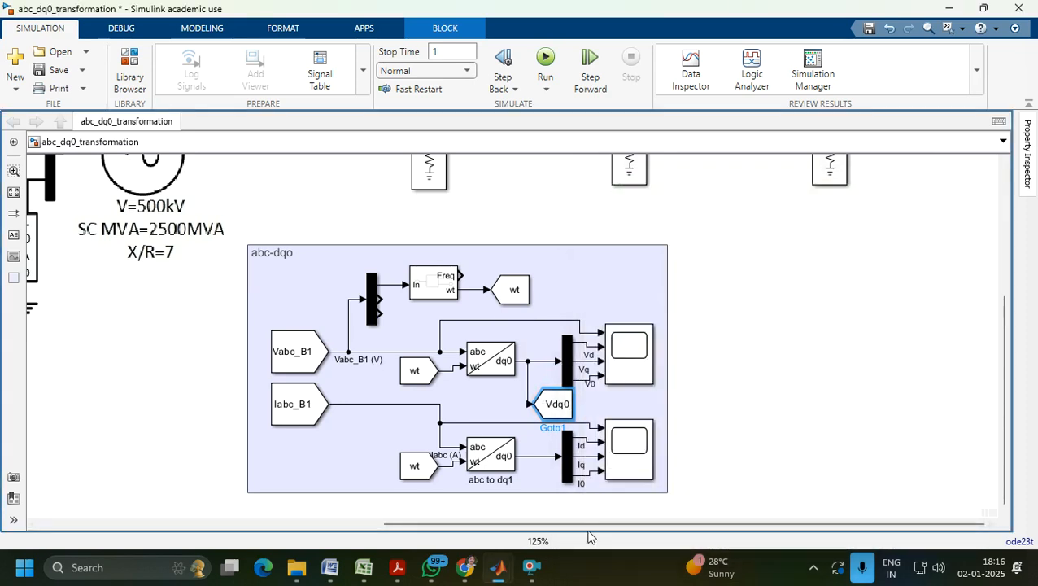
# Enlarge the abc-dqo area and connect a copy of the Vdq0 Goto block to the current transformation's dq0 output.
pyautogui.click(665, 491)
pyautogui.moveTo(666, 492); pyautogui.dragTo(683, 476)
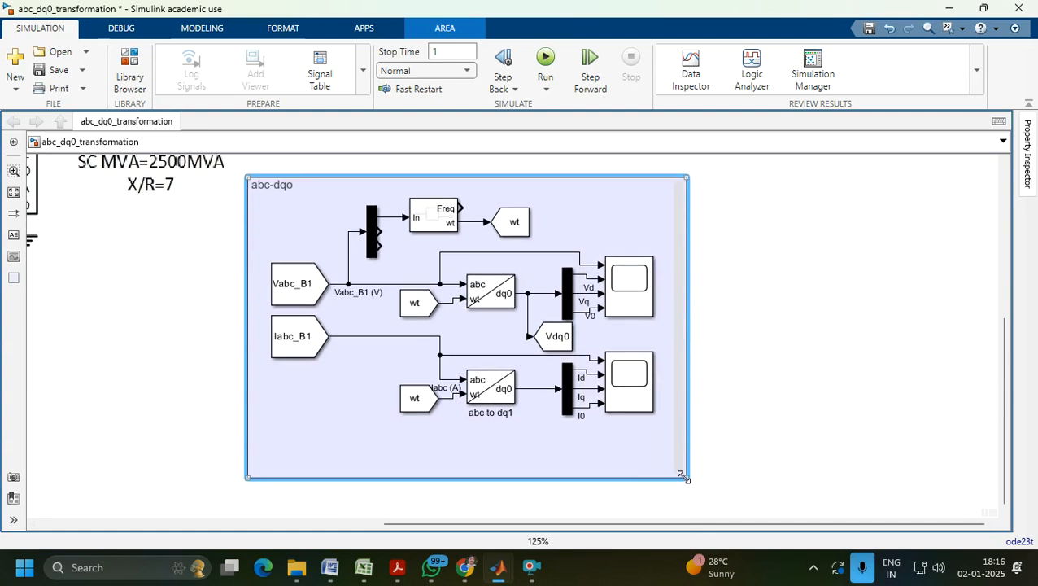
pyautogui.moveTo(554, 345)
pyautogui.mouseDown()
pyautogui.moveTo(572, 470)
pyautogui.moveTo(539, 424)
pyautogui.moveTo(536, 388)
pyautogui.mouseUp()
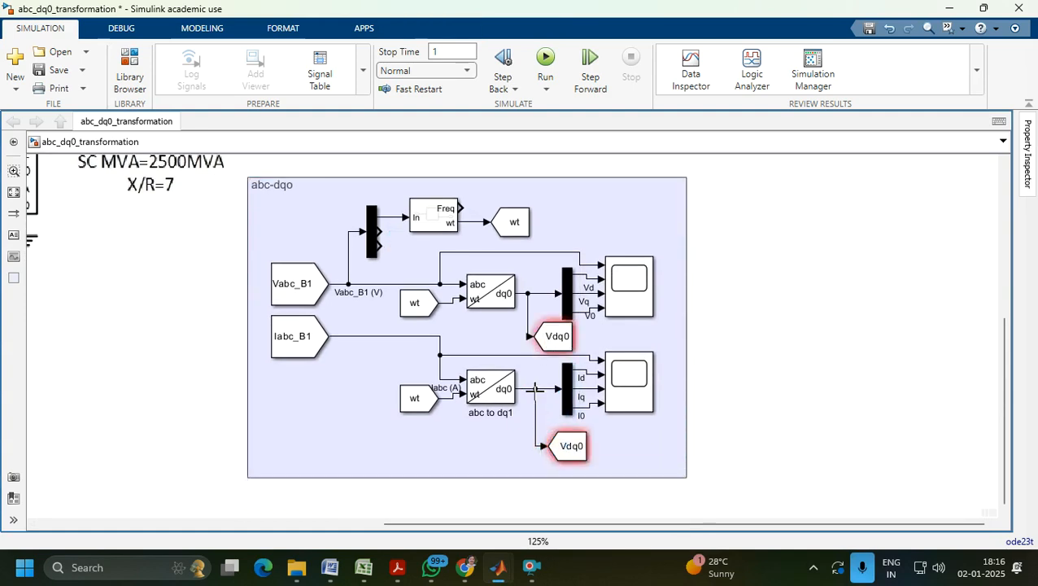
# Change the tag of the Goto block on the current transformation's output to Idq0.
pyautogui.doubleClick(570, 446)
pyautogui.doubleClick(656, 312)
pyautogui.click(658, 312)
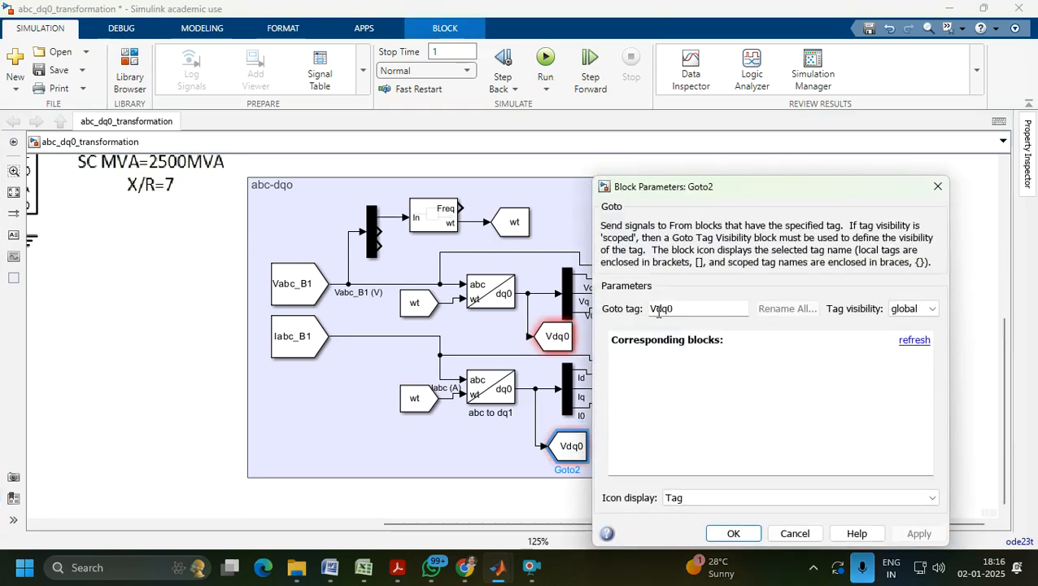
pyautogui.press('BackSpace')
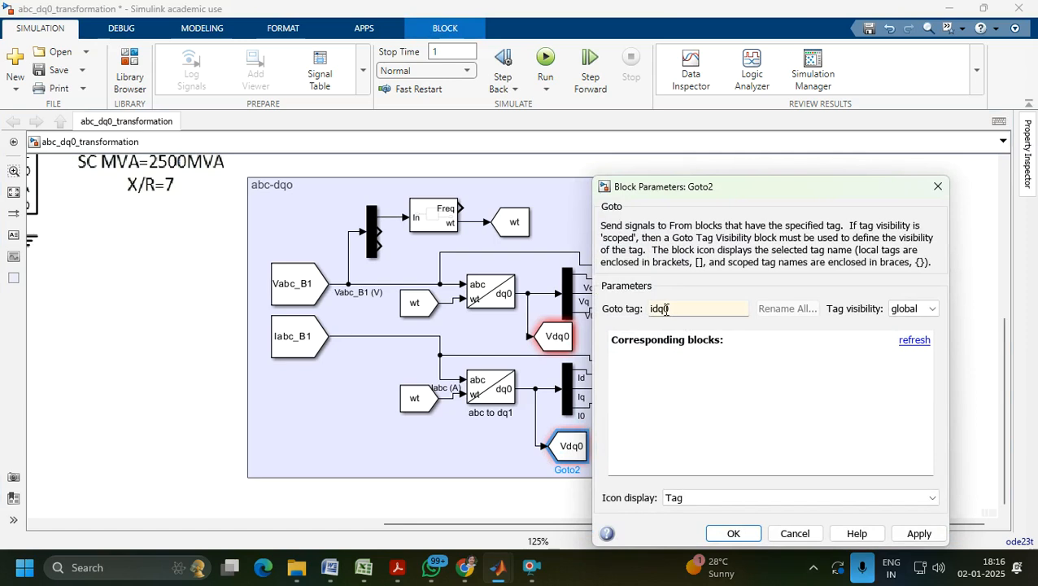
pyautogui.write('I')
pyautogui.click(918, 533)
pyautogui.click(733, 533)
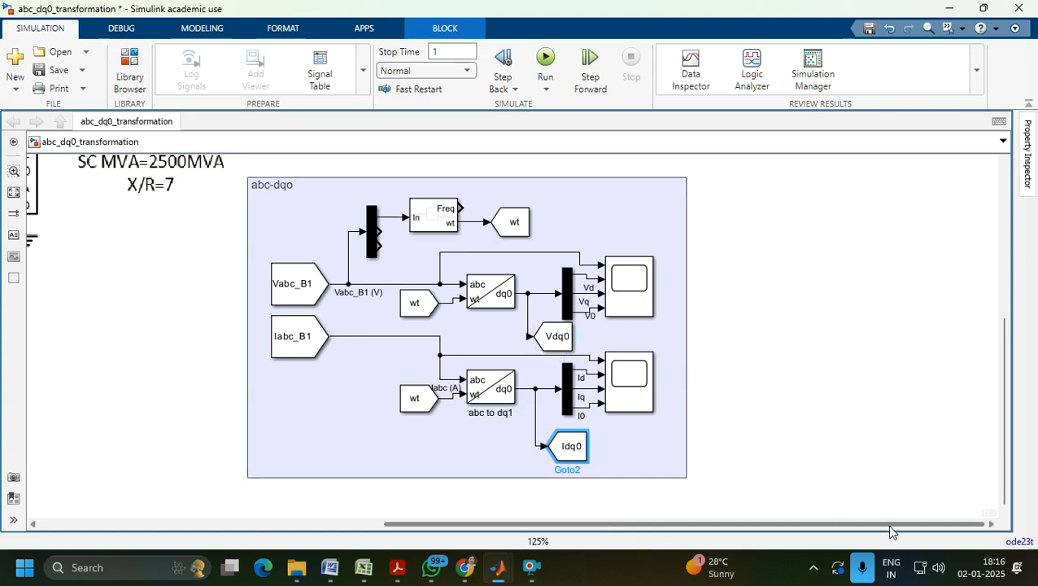
# Add a From block to the right of the abc-dqo area with the Goto tag Vdq0.
pyautogui.click(800, 280)
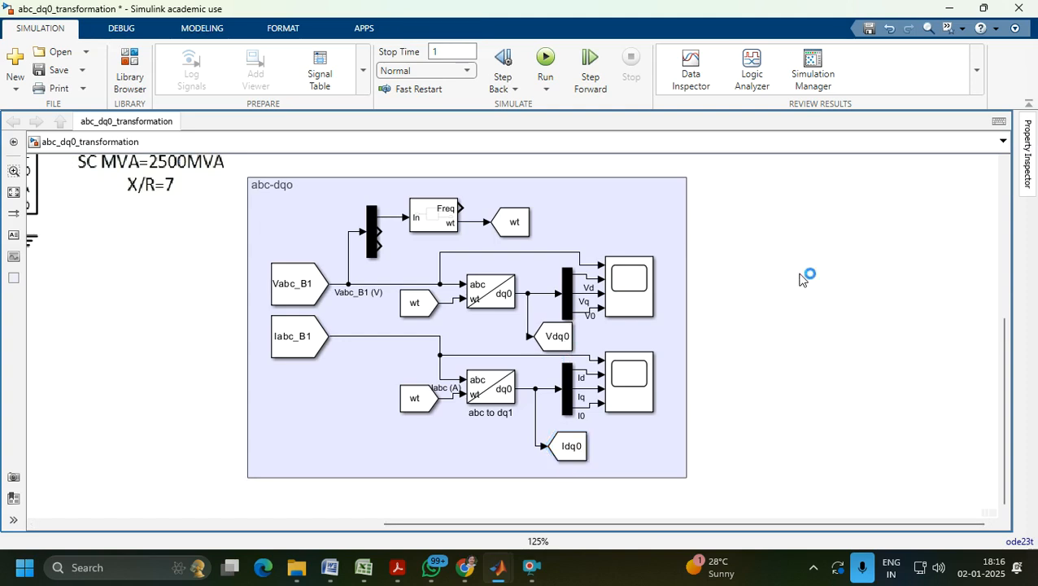
pyautogui.write('from')
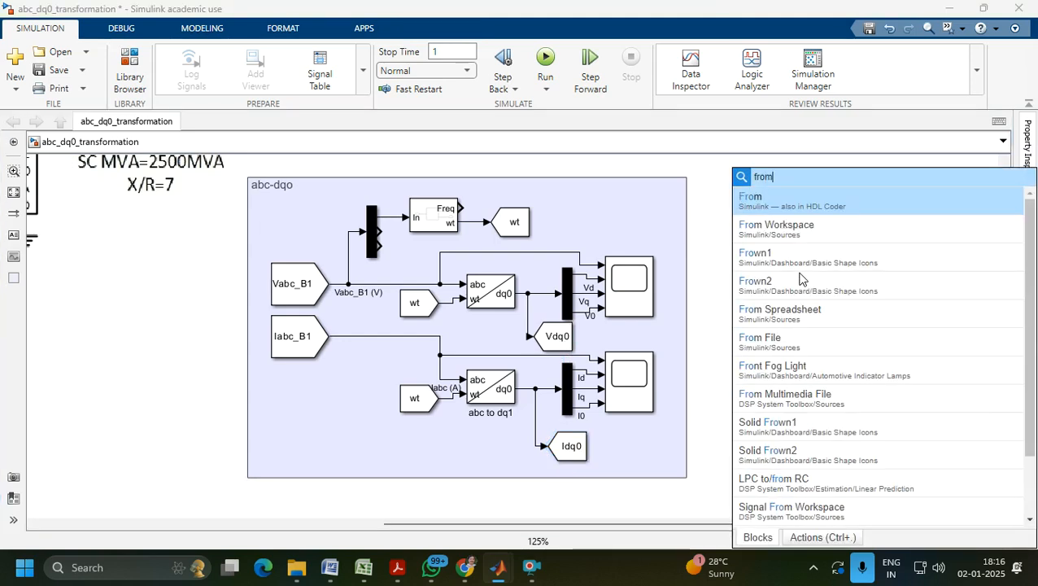
pyautogui.press('Return')
pyautogui.doubleClick(794, 276)
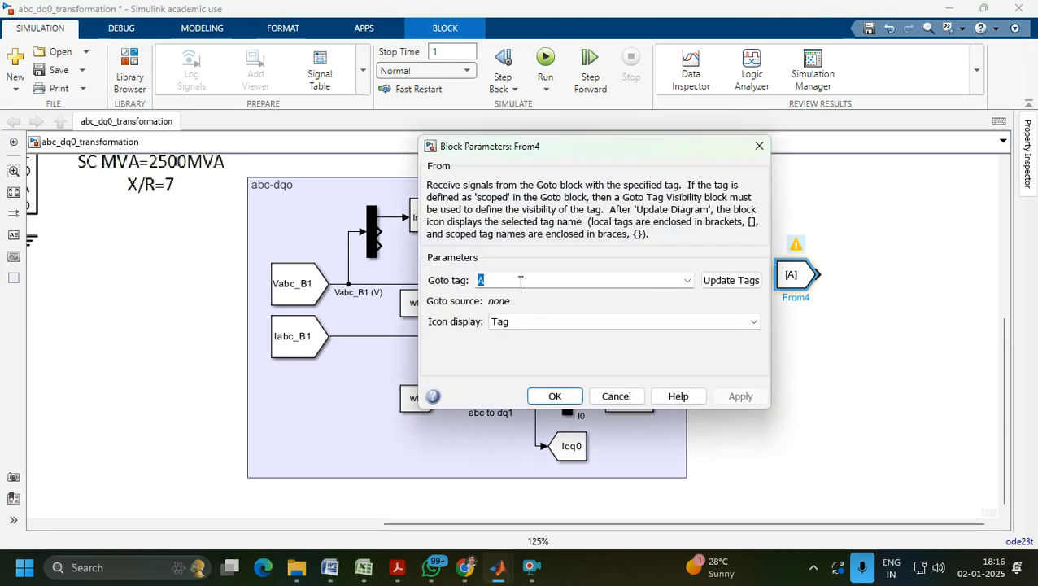
pyautogui.write('Vdq0')
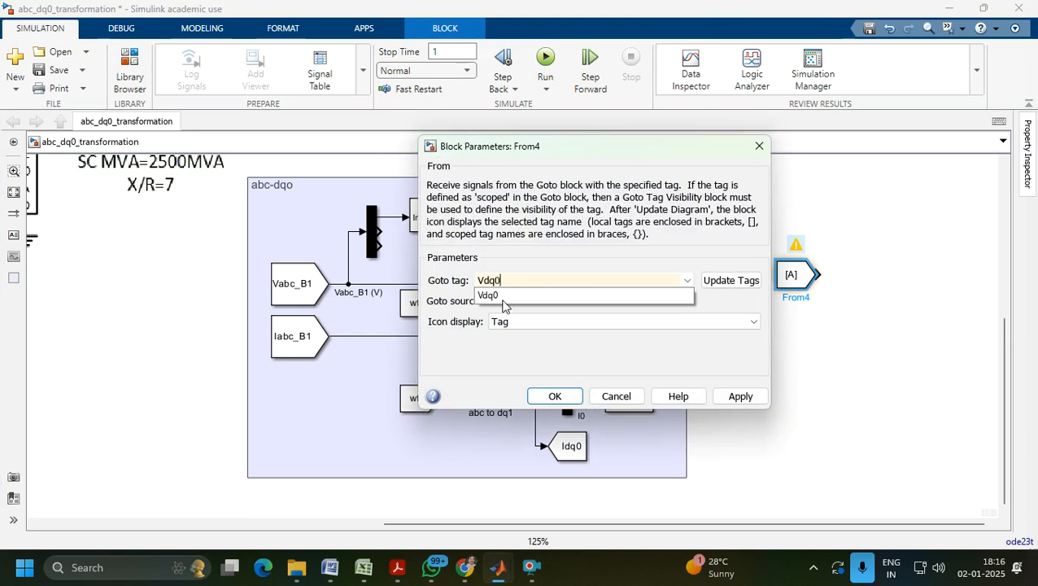
pyautogui.click(502, 298)
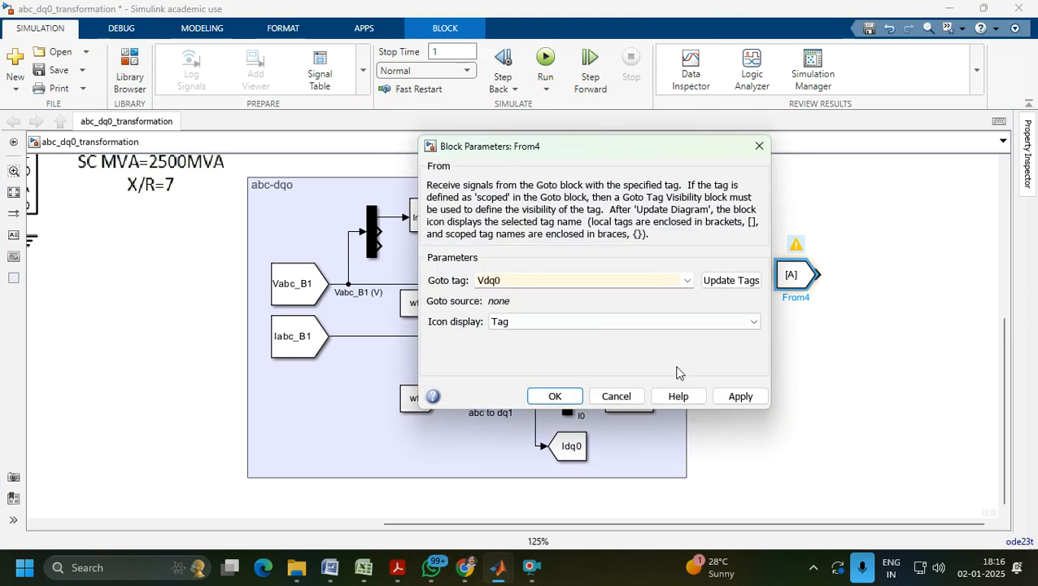
pyautogui.click(718, 392)
pyautogui.click(555, 396)
# Place a copy of the Vdq0 From block below the original and set its Goto tag to Idq0.
pyautogui.moveTo(797, 289); pyautogui.dragTo(798, 411)
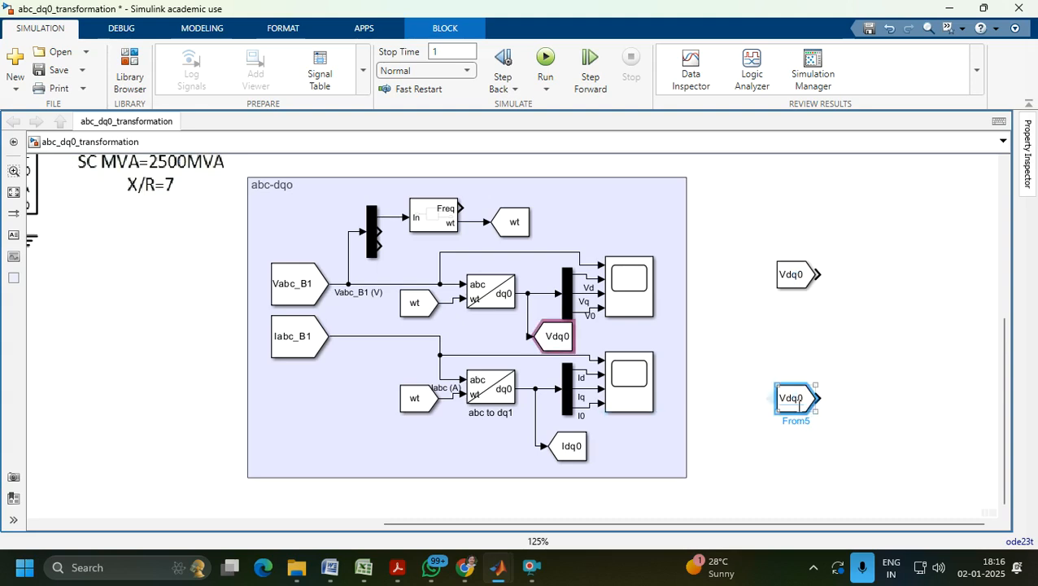
pyautogui.doubleClick(799, 400)
pyautogui.doubleClick(488, 405)
pyautogui.click(484, 405)
pyautogui.press('BackSpace')
pyautogui.write('I')
pyautogui.click(742, 520)
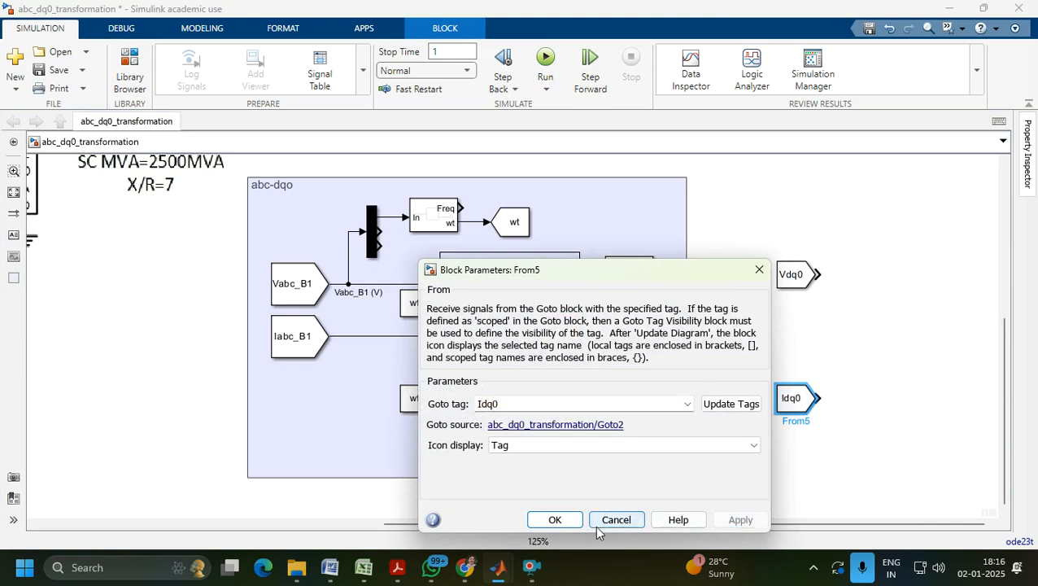
pyautogui.click(552, 520)
# Connect a demux copy to each of the Vdq0 and Idq0 From blocks and draw line stubs from the demux outputs.
pyautogui.moveTo(372, 232); pyautogui.dragTo(879, 415)
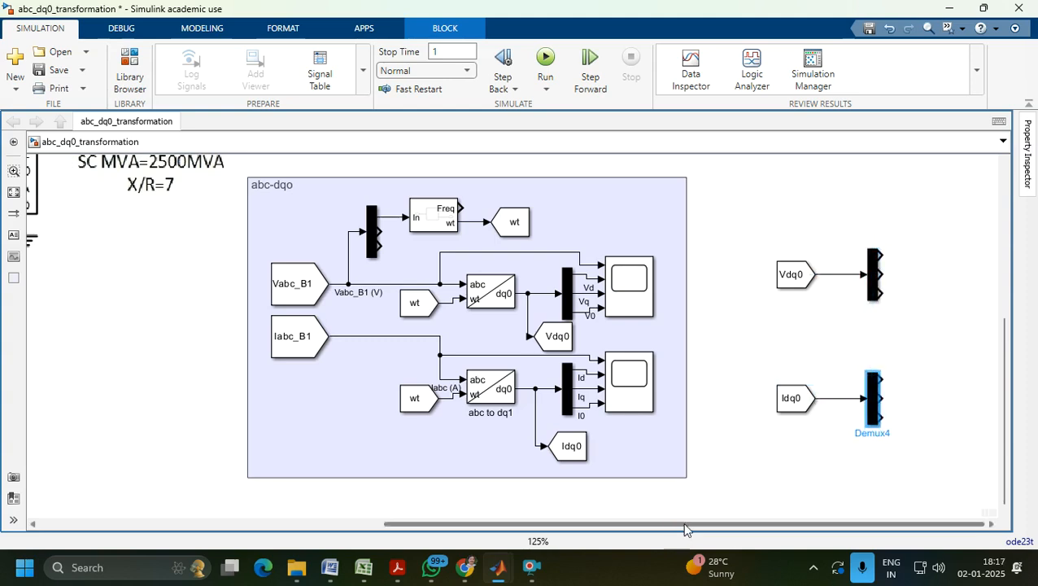
pyautogui.moveTo(881, 256); pyautogui.dragTo(901, 296)
pyautogui.moveTo(880, 378); pyautogui.dragTo(903, 417)
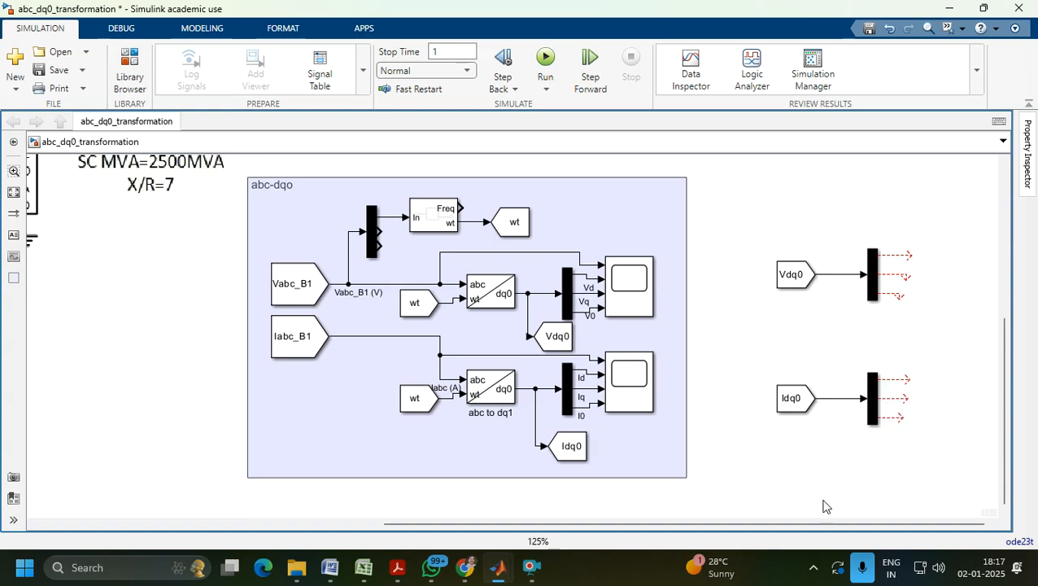
# Shift the Vdq0 and Idq0 From blocks together with their demuxes slightly to the left.
pyautogui.moveTo(747, 227); pyautogui.dragTo(949, 484)
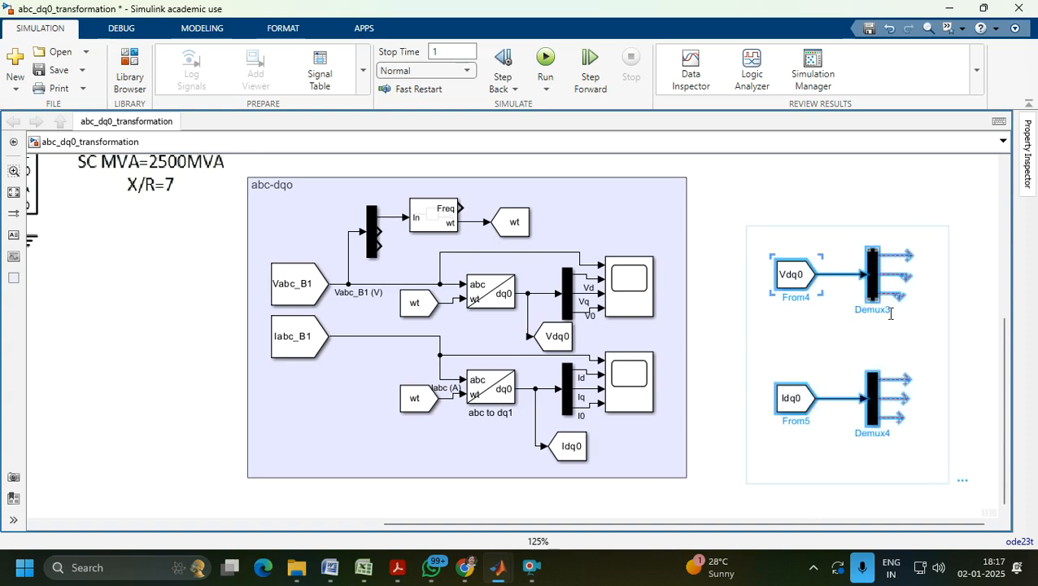
pyautogui.moveTo(874, 285); pyautogui.dragTo(861, 283)
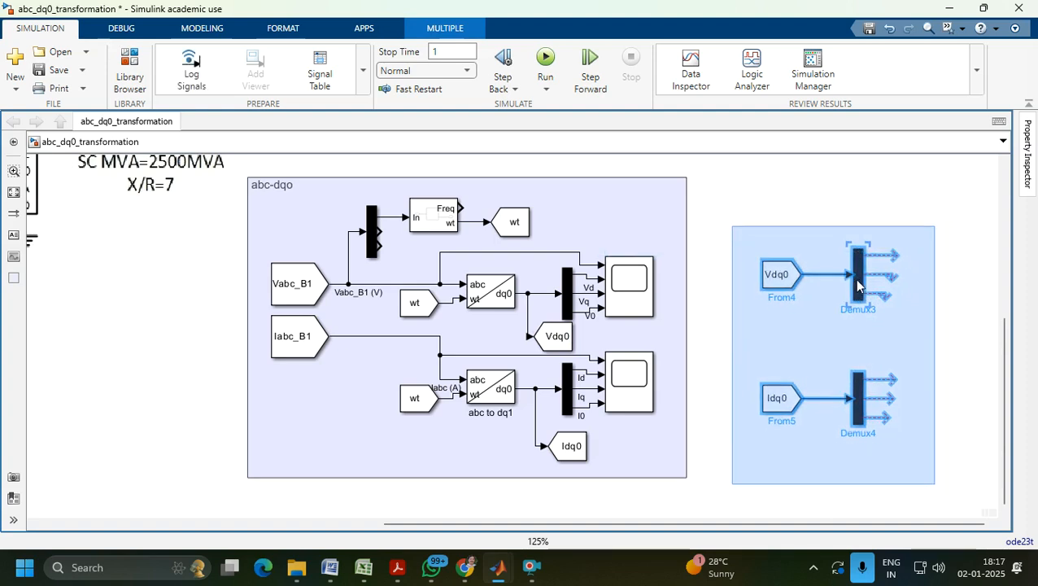
pyautogui.click(902, 248)
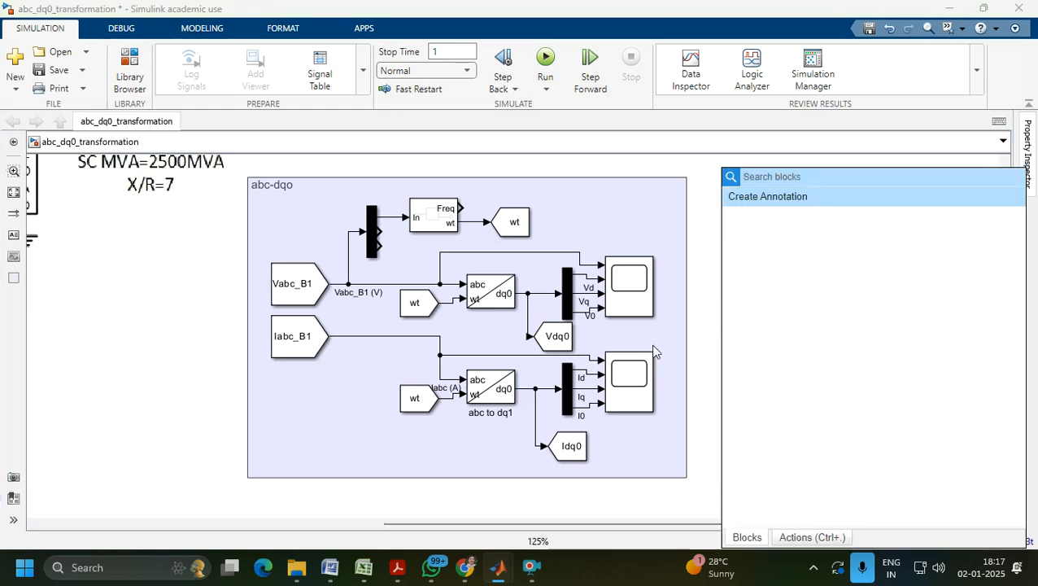
pyautogui.click(705, 347)
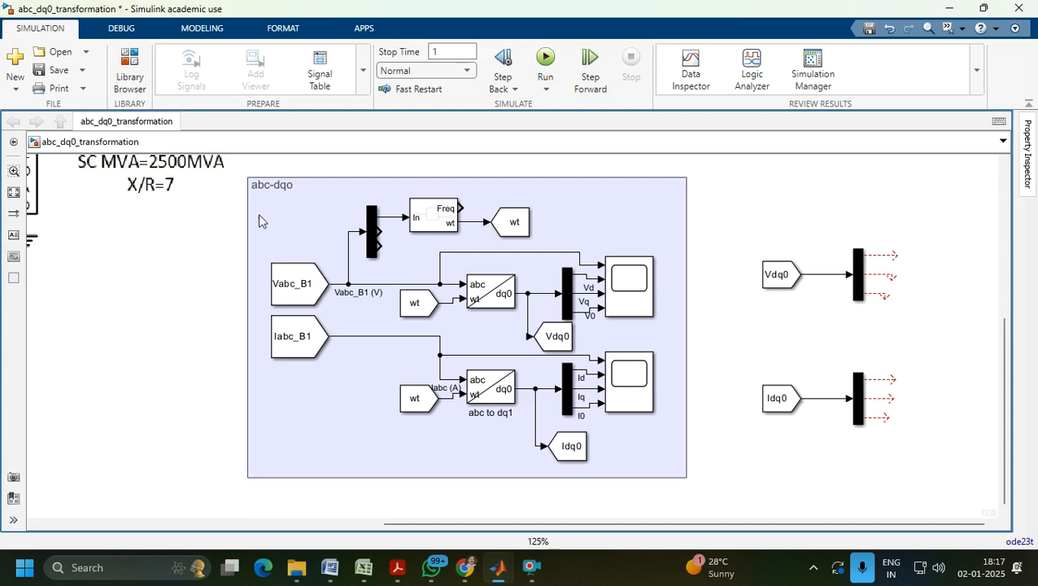
# Add the text annotation P=(VdId+VqIq)*(3/2) above the Vdq0 From block.
pyautogui.click(16, 236)
pyautogui.click(767, 195)
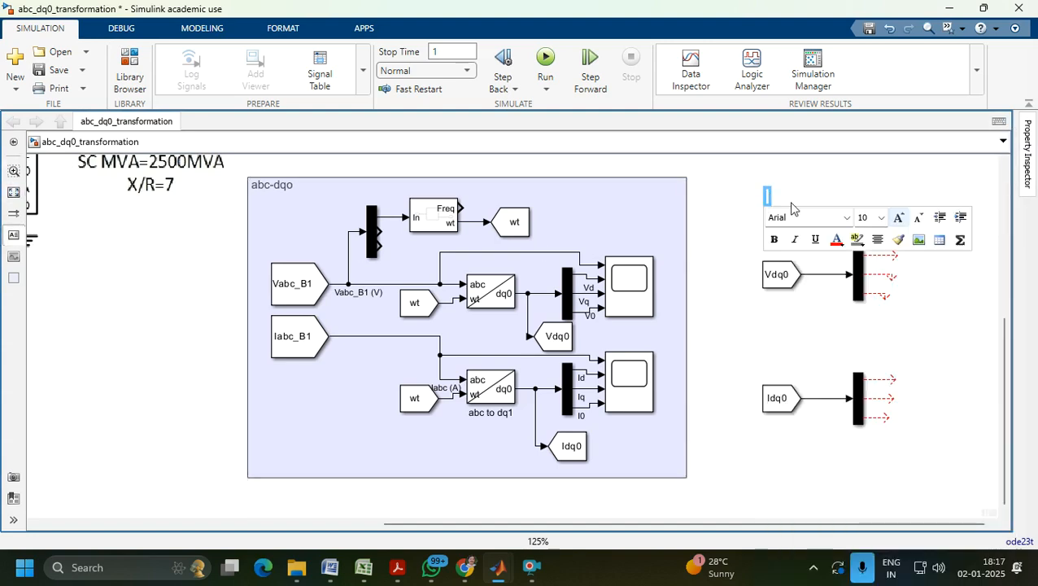
pyautogui.write('P=VdId+VqIq')
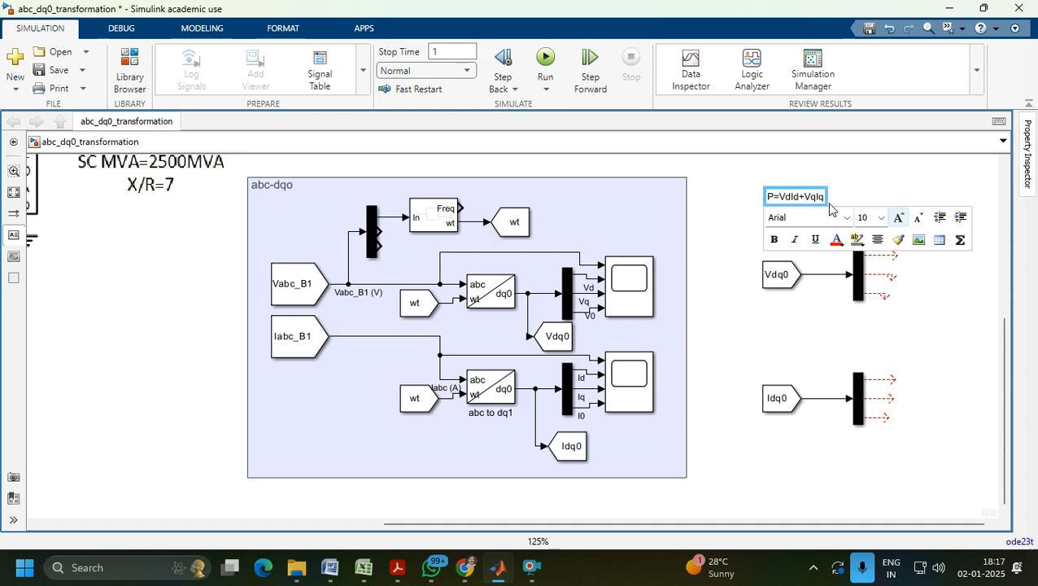
pyautogui.click(779, 197)
pyautogui.write('(')
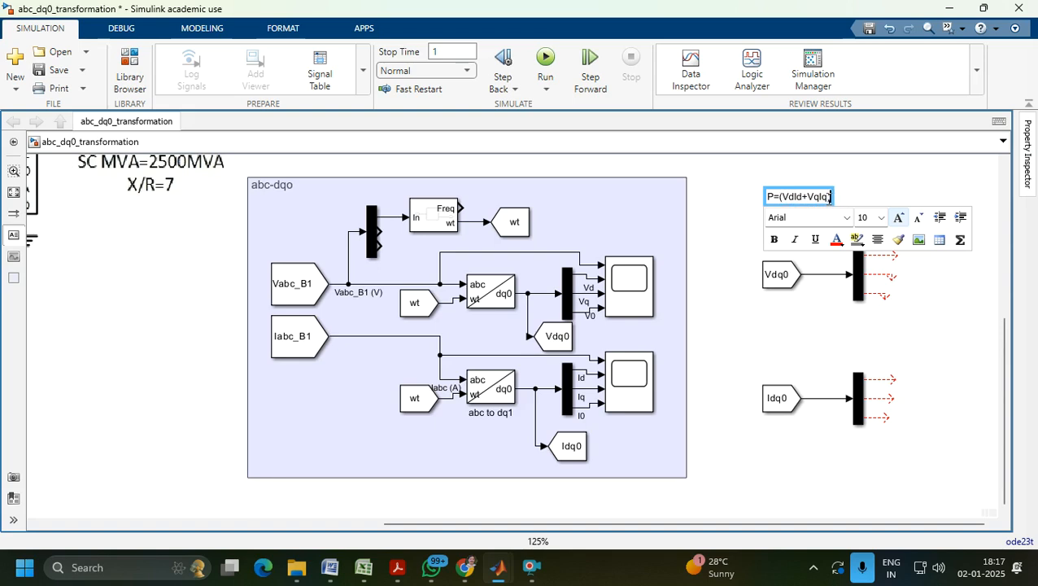
pyautogui.write('3/2')
pyautogui.click(904, 183)
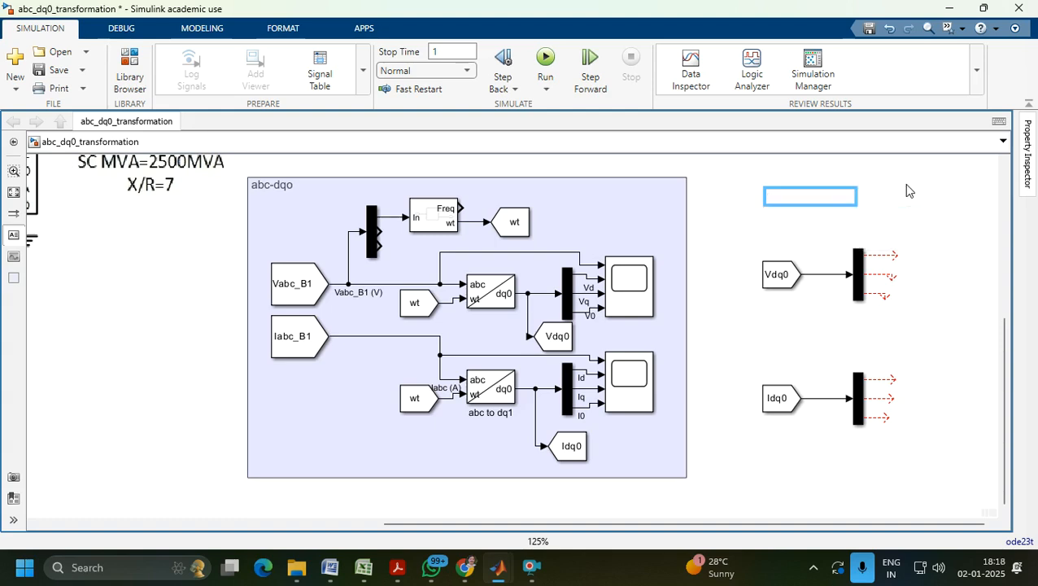
# Enlarge the power formula annotation and add a second line reading Q=(VqId-VdIq)*(3/2).
pyautogui.click(828, 193)
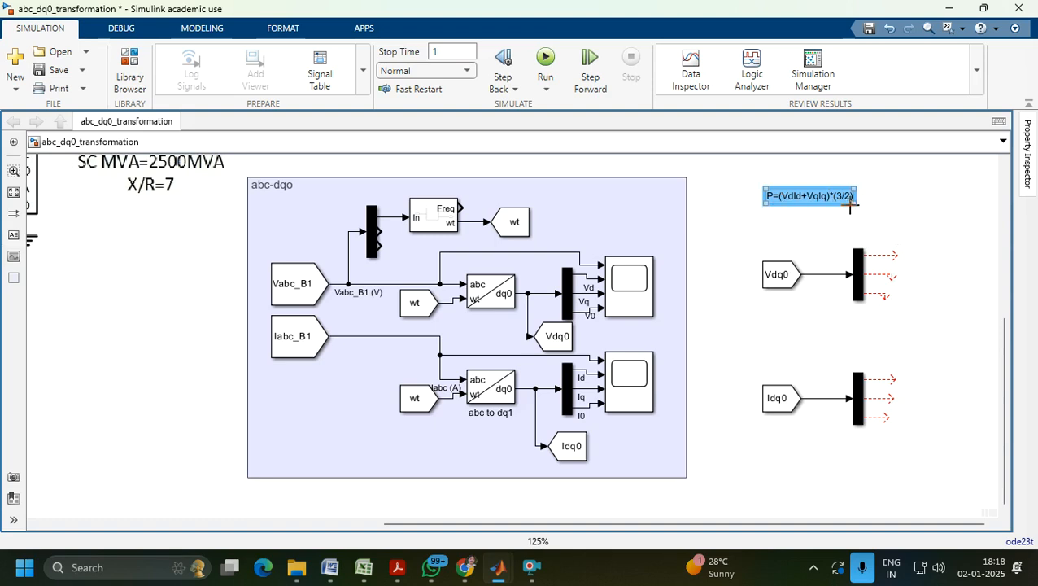
pyautogui.moveTo(856, 203); pyautogui.dragTo(918, 218)
pyautogui.click(862, 196)
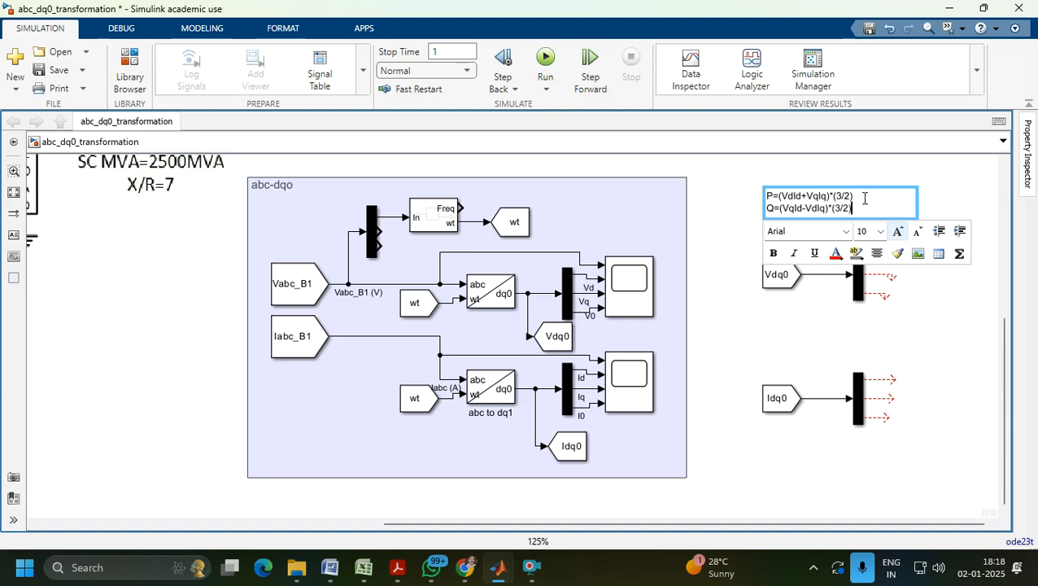
pyautogui.click(912, 324)
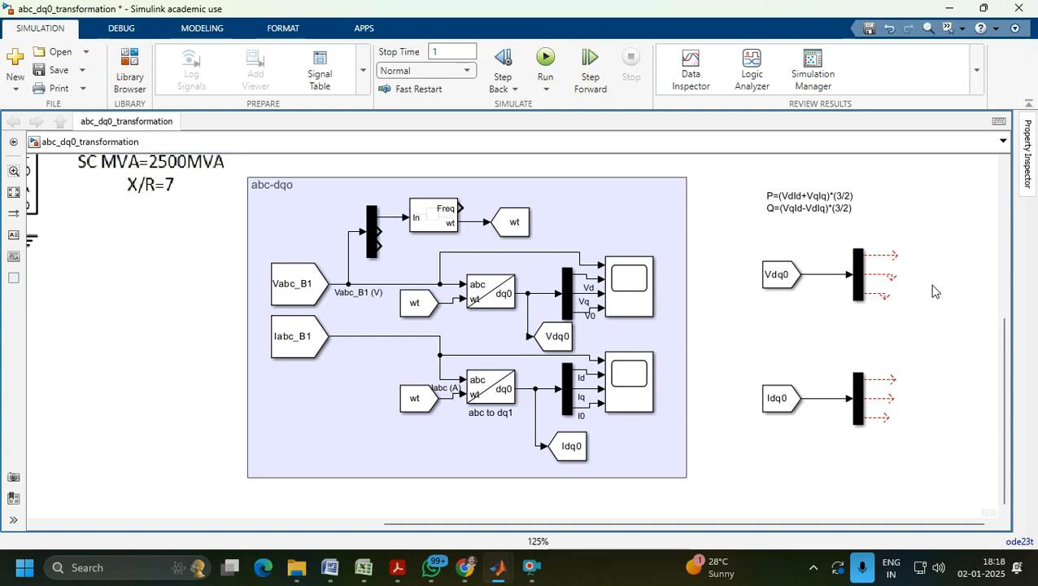
# Add a Product block to the right of the Vdq0 demux, level with its first output.
pyautogui.doubleClick(925, 210)
pyautogui.write('preduc')
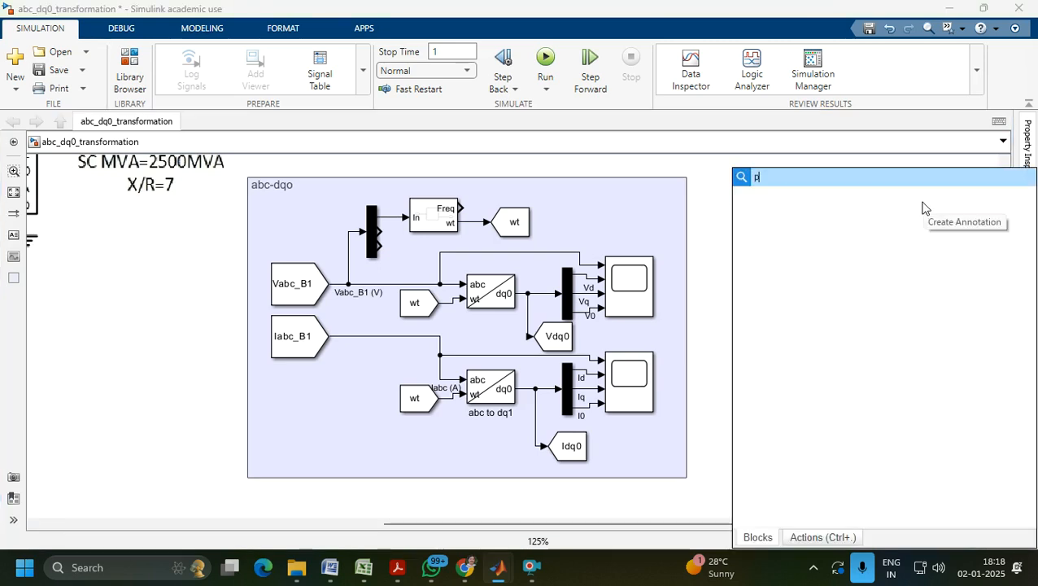
pyautogui.press('BackSpace')
pyautogui.press('BackSpace')
pyautogui.press('BackSpace')
pyautogui.press('BackSpace')
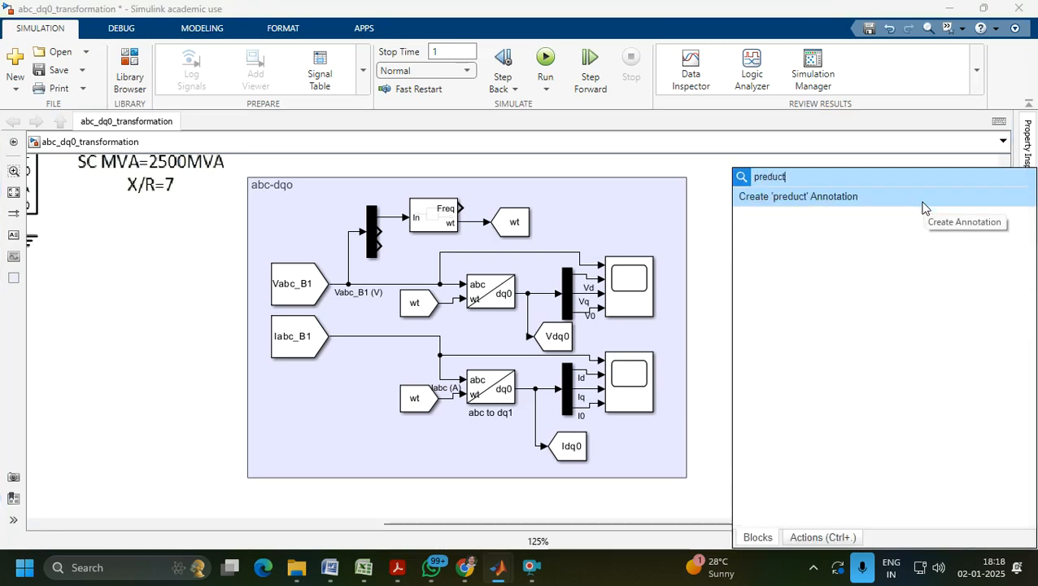
pyautogui.write('od')
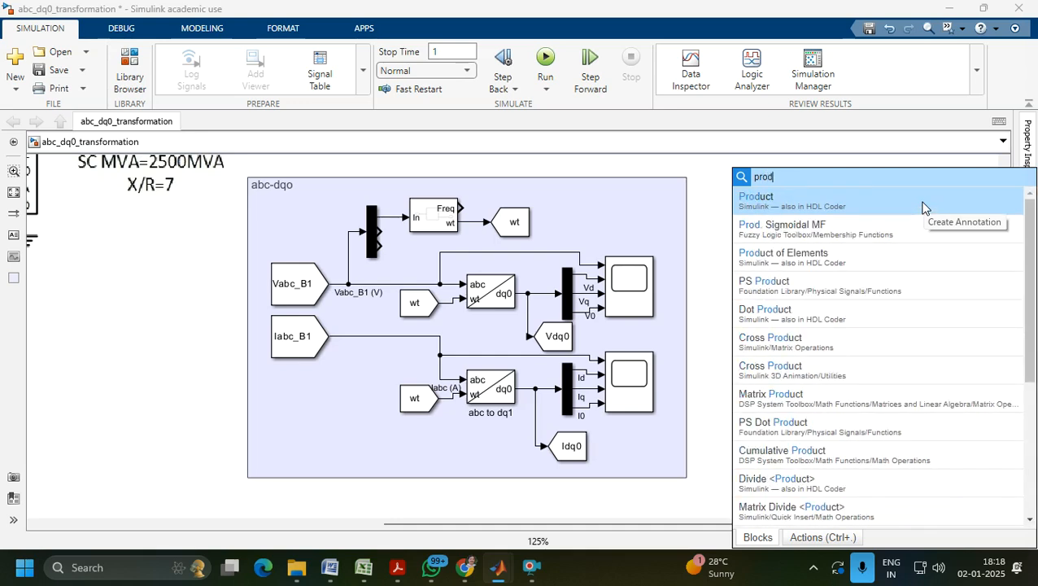
pyautogui.press('Return')
pyautogui.moveTo(925, 208); pyautogui.dragTo(957, 269)
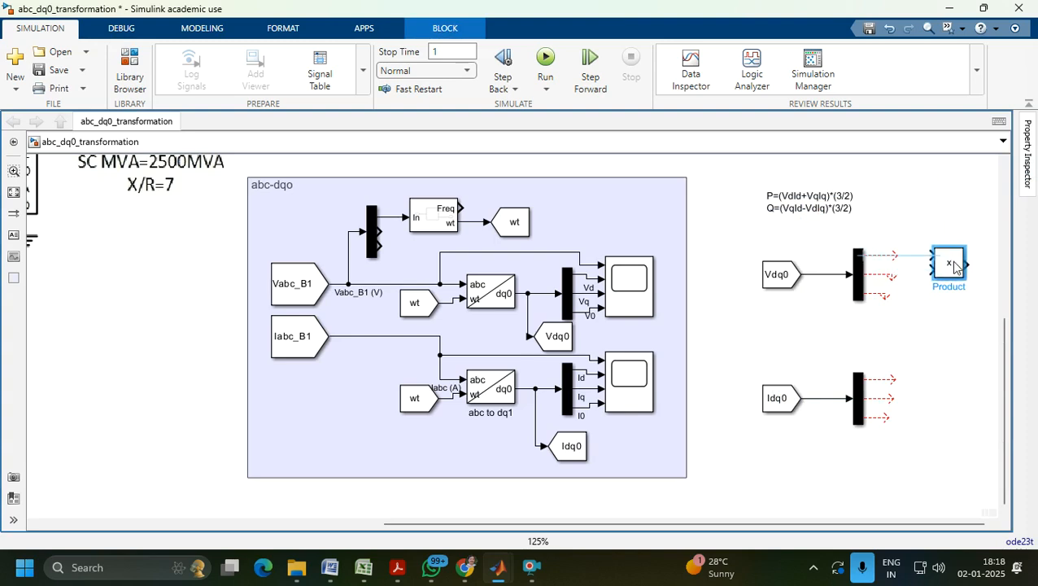
# Connect Vd and Id to the Product block, and Vq and Iq to a copy of it placed below.
pyautogui.click(896, 254)
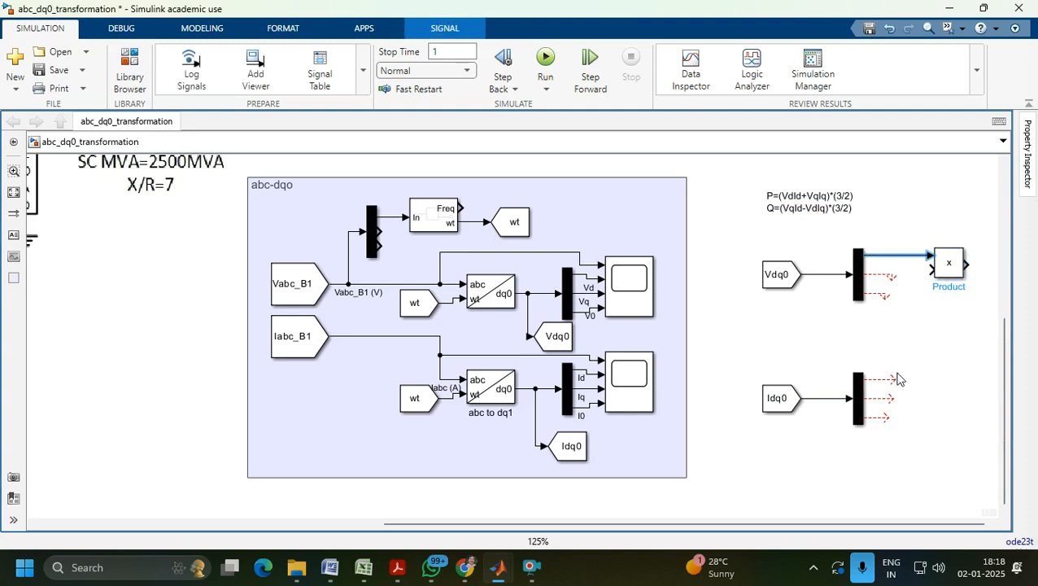
pyautogui.moveTo(892, 377); pyautogui.dragTo(953, 327)
pyautogui.moveTo(893, 277)
pyautogui.mouseDown()
pyautogui.moveTo(911, 304)
pyautogui.moveTo(913, 280)
pyautogui.mouseUp()
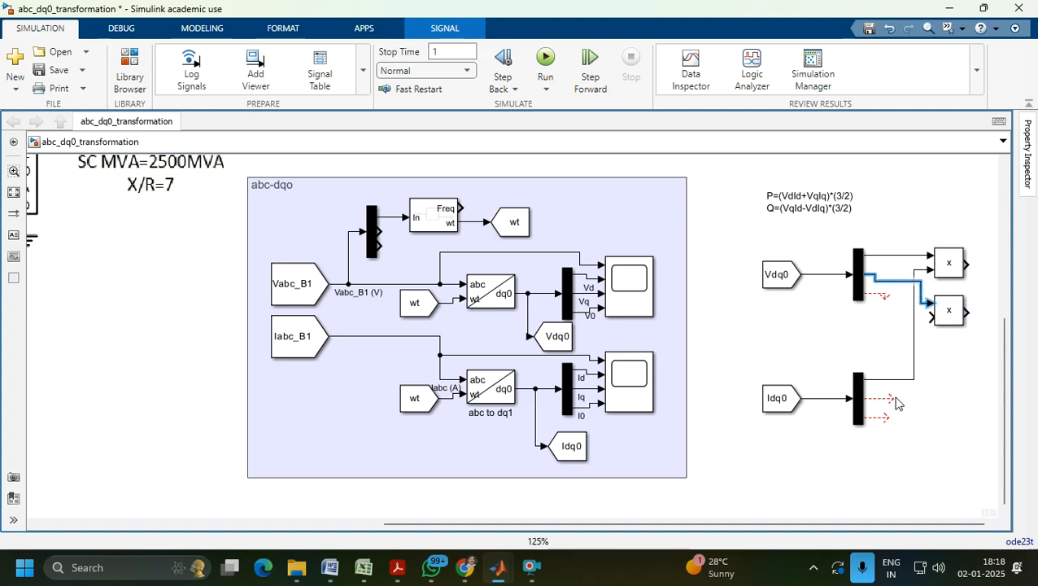
pyautogui.moveTo(894, 398)
pyautogui.mouseDown()
pyautogui.moveTo(916, 371)
pyautogui.moveTo(932, 317)
pyautogui.moveTo(954, 332)
pyautogui.moveTo(952, 379)
pyautogui.mouseUp()
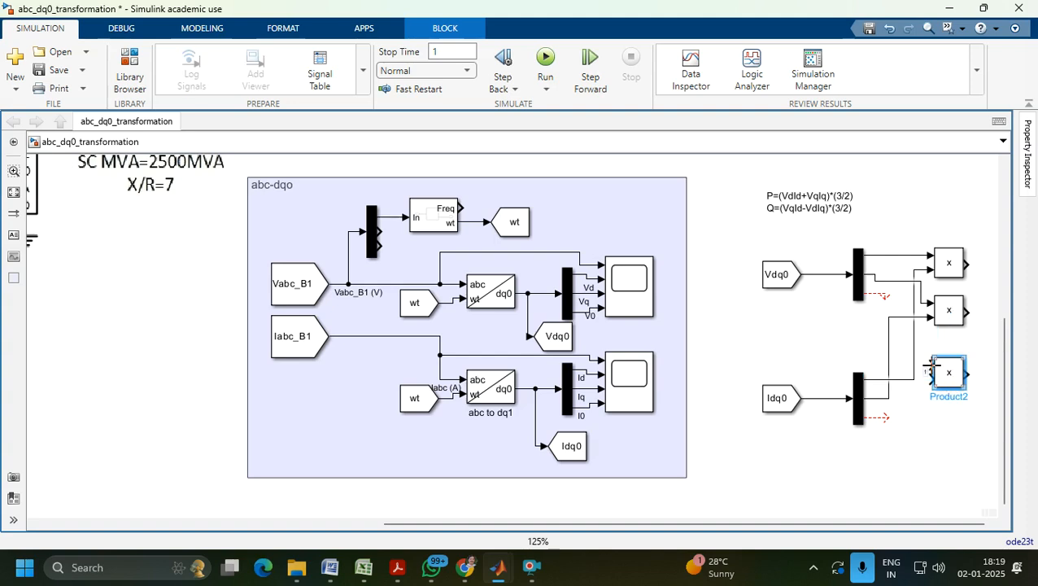
pyautogui.moveTo(913, 291); pyautogui.dragTo(904, 255)
pyautogui.moveTo(926, 379); pyautogui.dragTo(890, 397)
pyautogui.click(905, 313)
pyautogui.press('Delete')
pyautogui.click(915, 398)
pyautogui.press('Delete')
pyautogui.moveTo(944, 376); pyautogui.dragTo(946, 439)
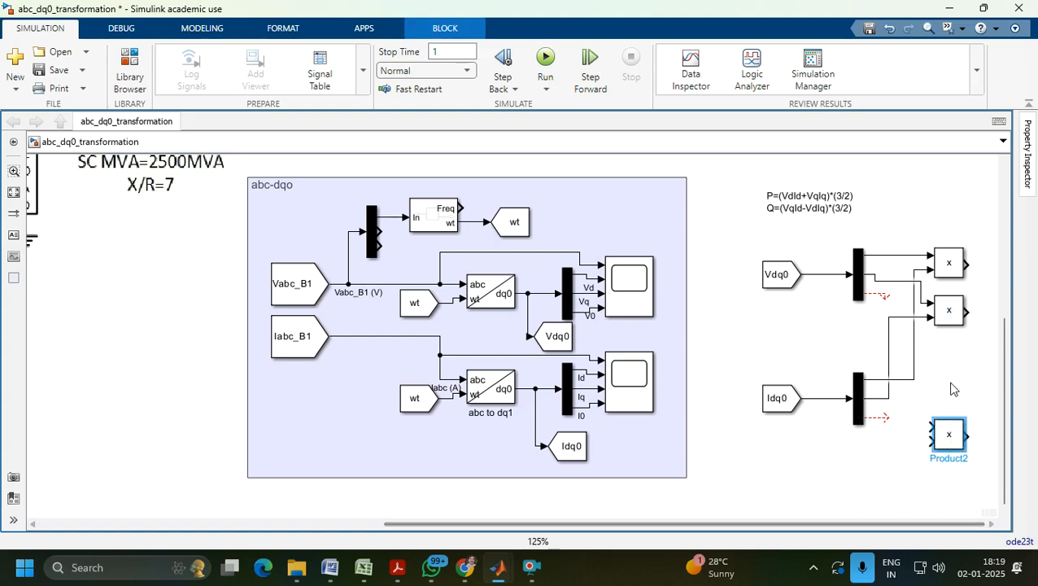
pyautogui.press('Delete')
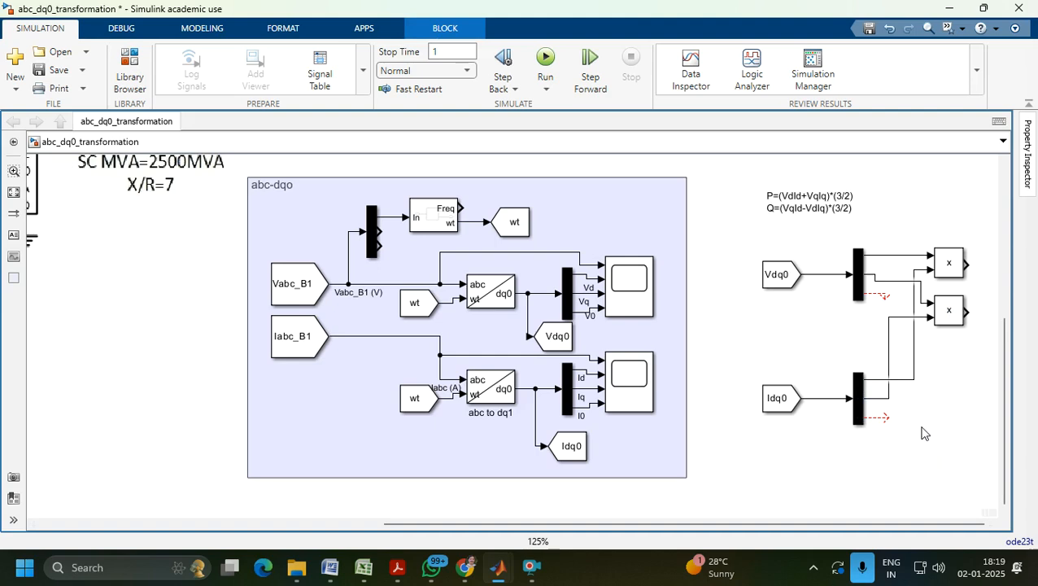
# Insert an Add block to the right of the two Product blocks and connect both product outputs to its inputs.
pyautogui.doubleClick(985, 291)
pyautogui.write('add')
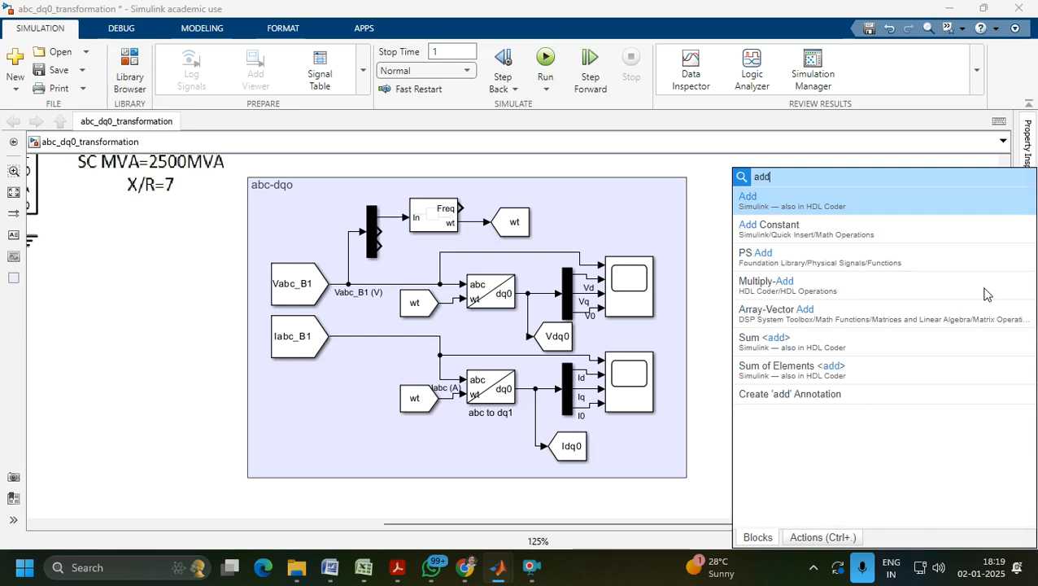
pyautogui.press('Return')
pyautogui.moveTo(990, 291); pyautogui.dragTo(1016, 290)
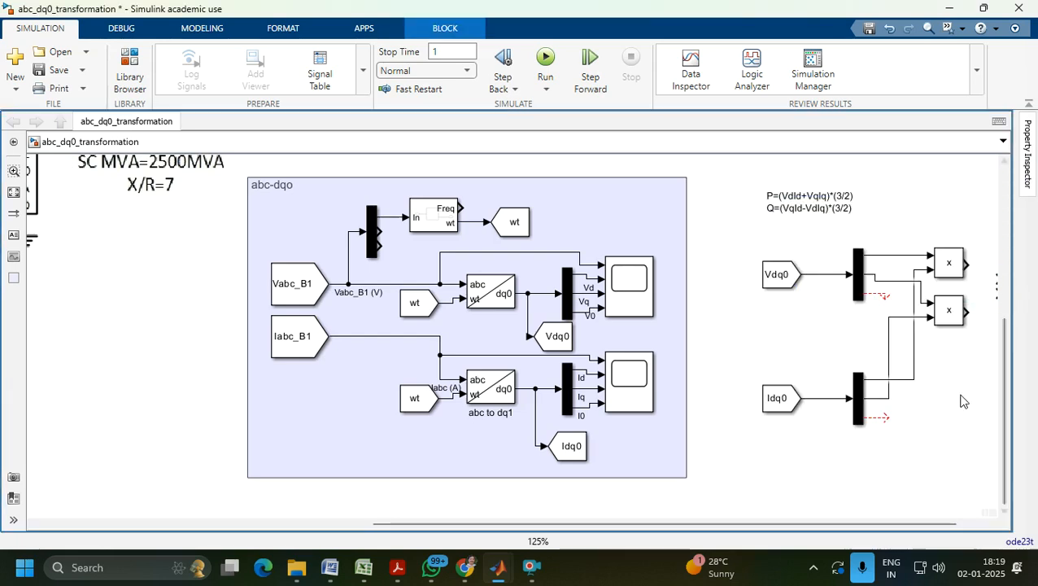
pyautogui.click(990, 525)
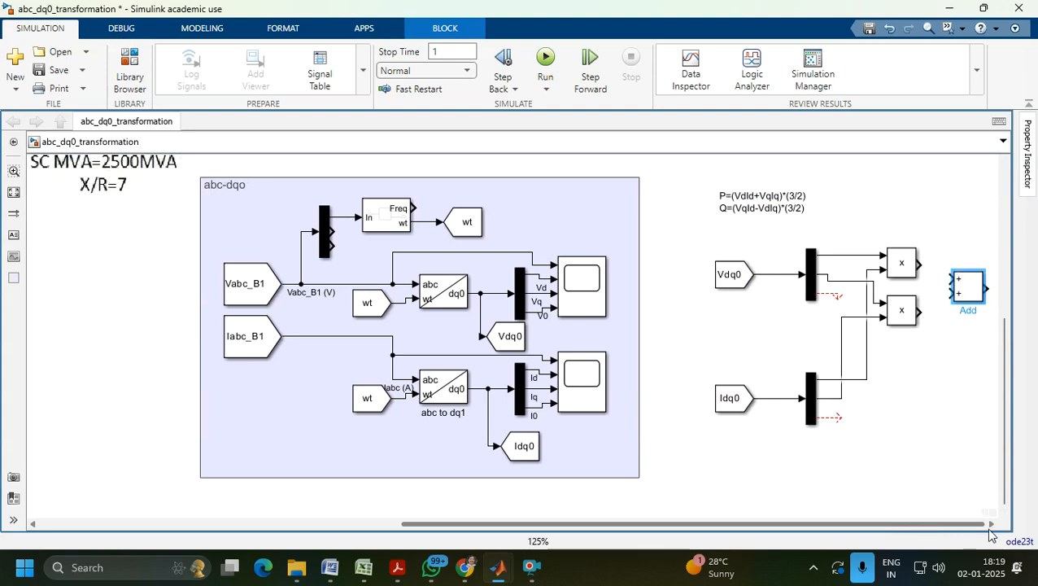
pyautogui.moveTo(920, 263); pyautogui.dragTo(952, 279)
pyautogui.moveTo(922, 314); pyautogui.dragTo(951, 294)
pyautogui.click(963, 298)
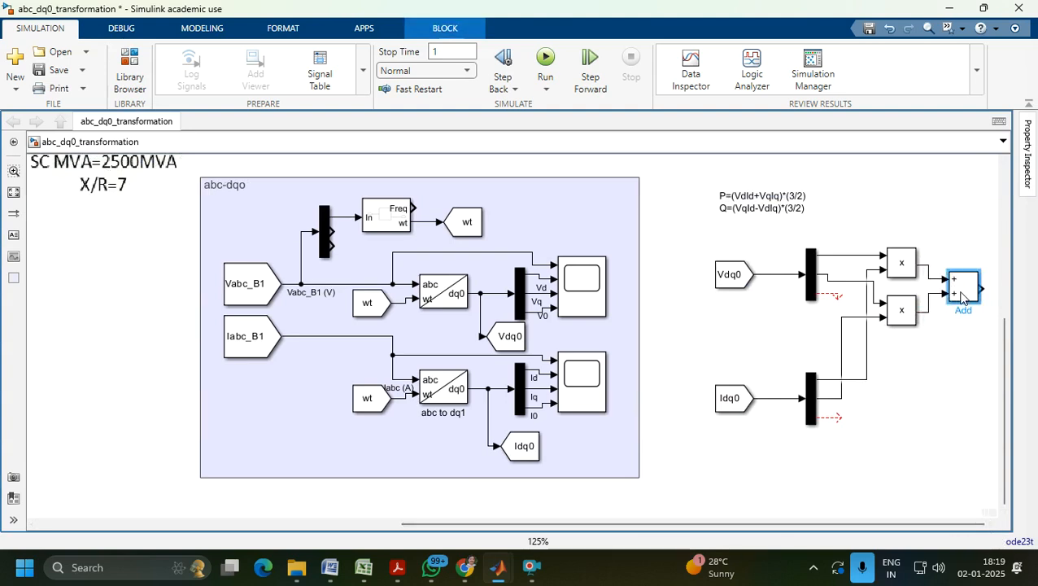
# Add a Gain block with a gain of 3/2 and connect it to the Add block's output.
pyautogui.doubleClick(944, 361)
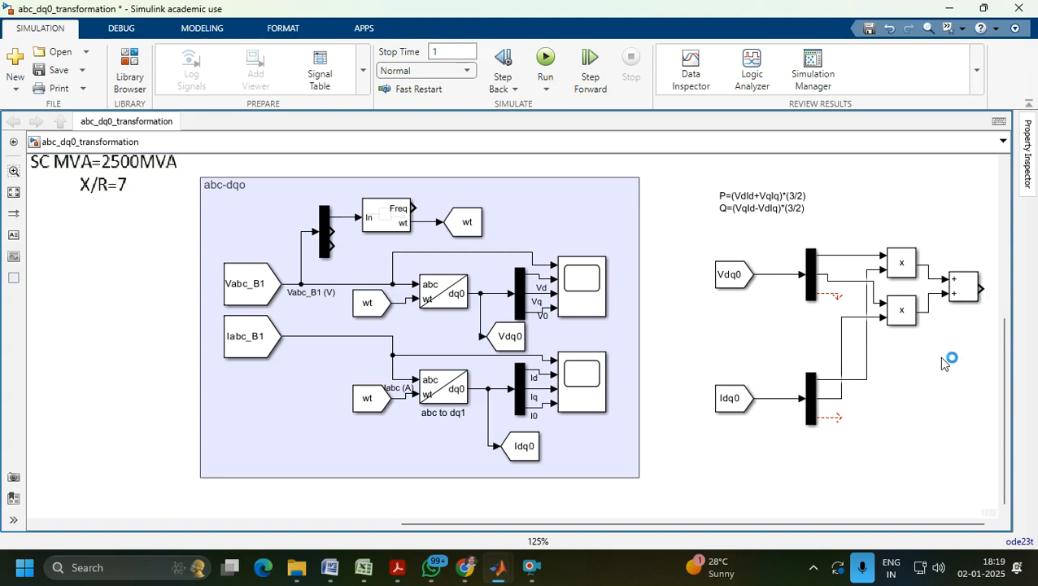
pyautogui.write('gain')
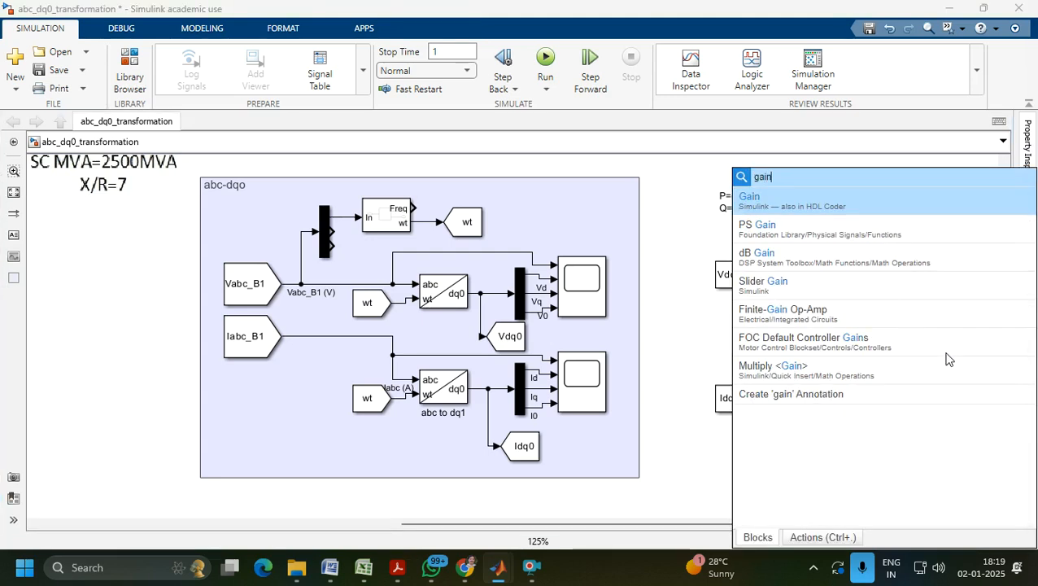
pyautogui.press('Return')
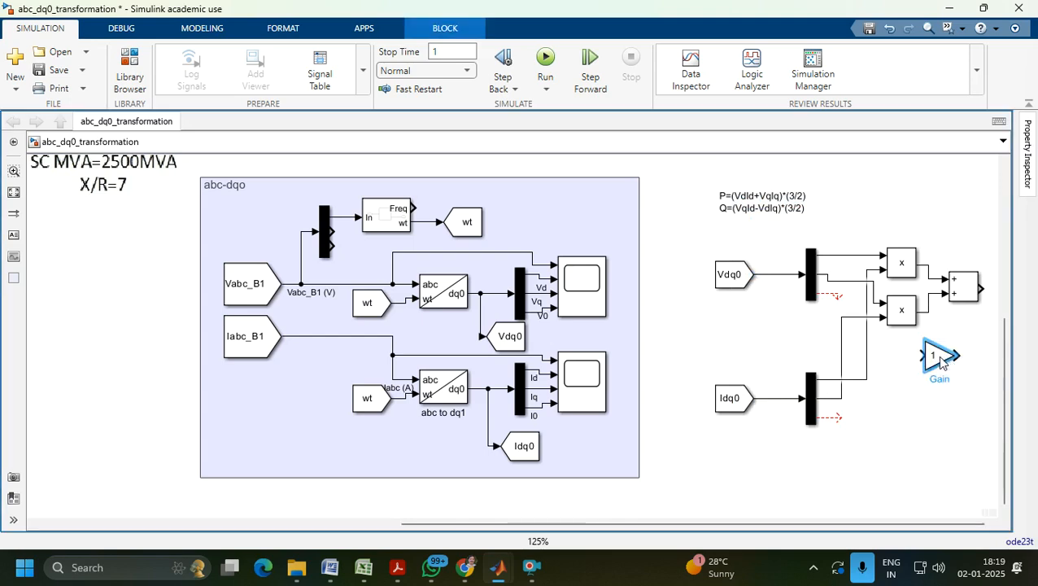
pyautogui.doubleClick(942, 362)
pyautogui.moveTo(498, 570)
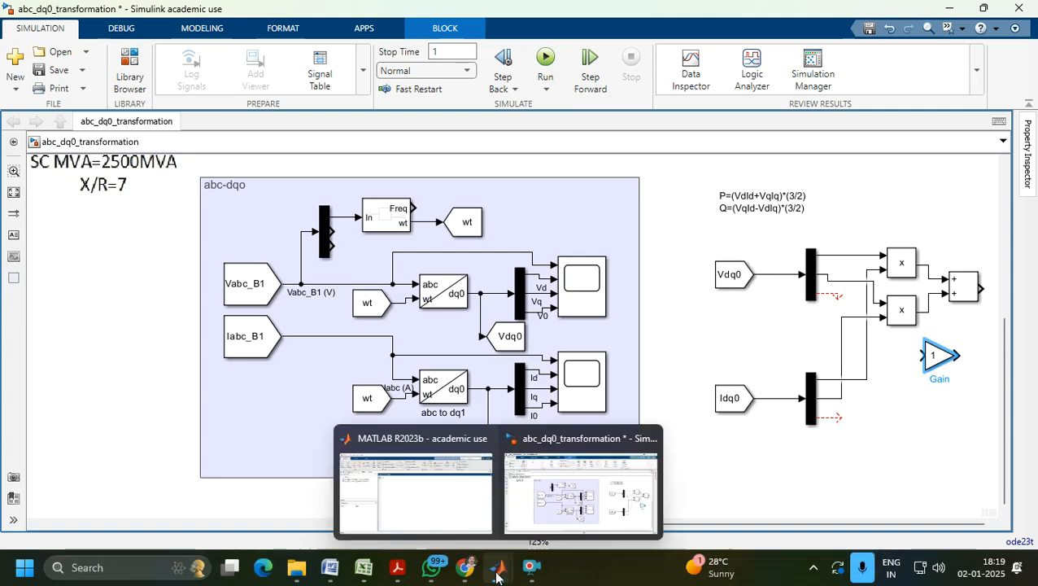
pyautogui.write('3/2')
pyautogui.press('Return')
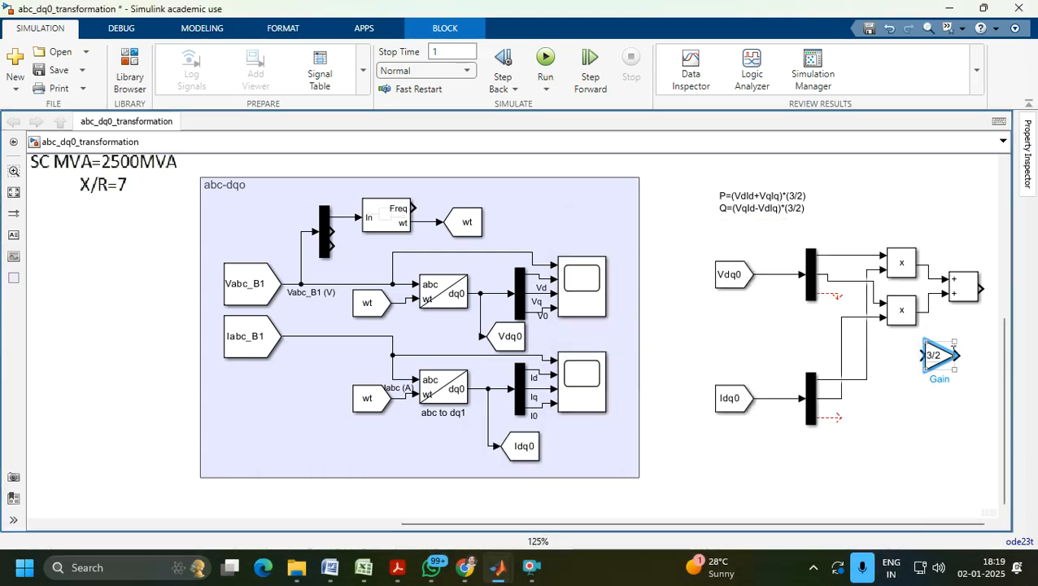
pyautogui.moveTo(945, 366); pyautogui.dragTo(926, 302)
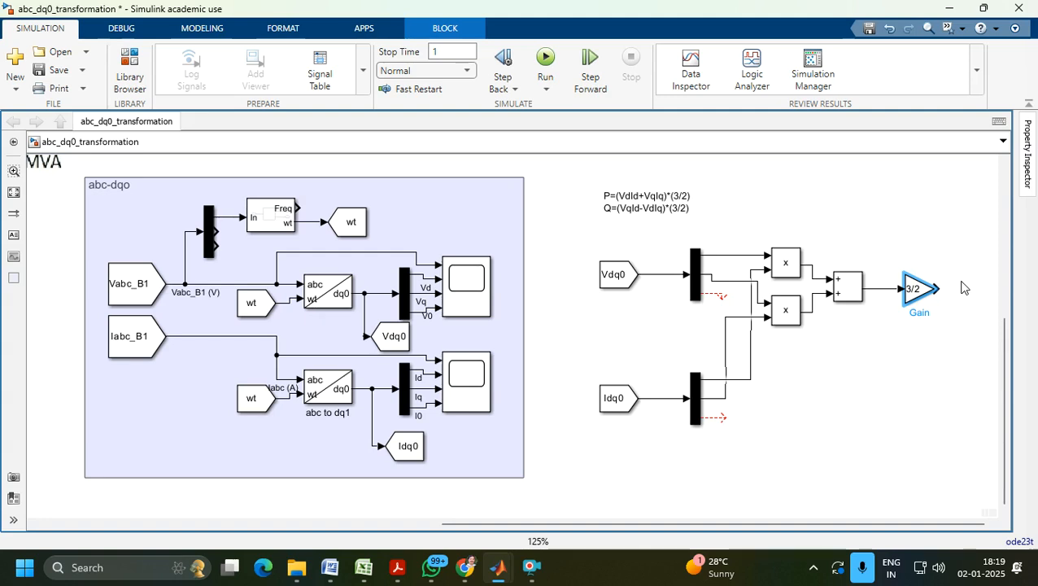
# Place two copies of the Product block below the existing pair and connect Vq and Id to the upper copy.
pyautogui.moveTo(798, 268); pyautogui.dragTo(811, 461)
pyautogui.moveTo(779, 390); pyautogui.dragTo(738, 281)
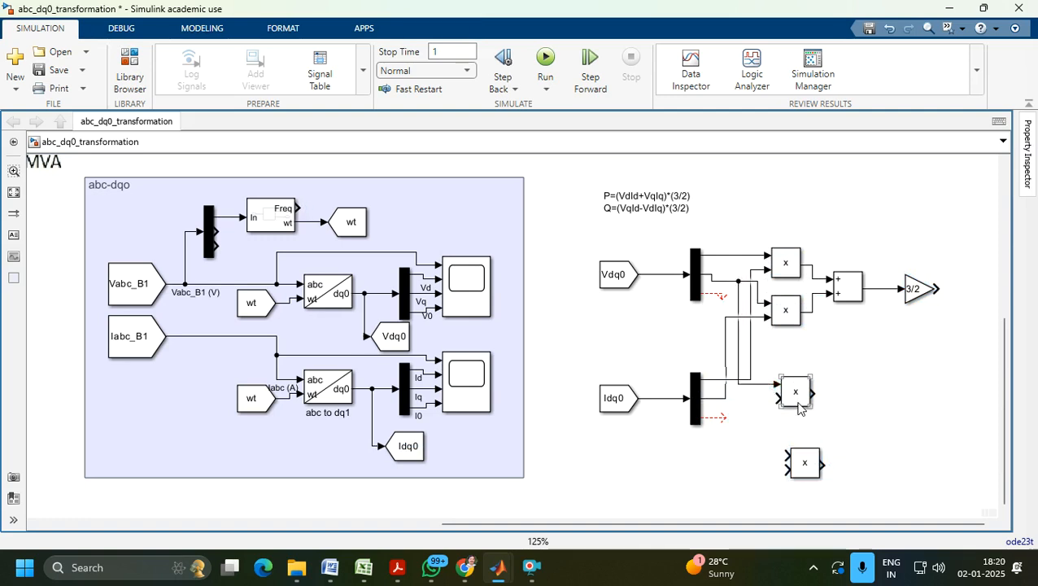
pyautogui.moveTo(800, 405); pyautogui.dragTo(809, 423)
pyautogui.moveTo(786, 457); pyautogui.dragTo(751, 380)
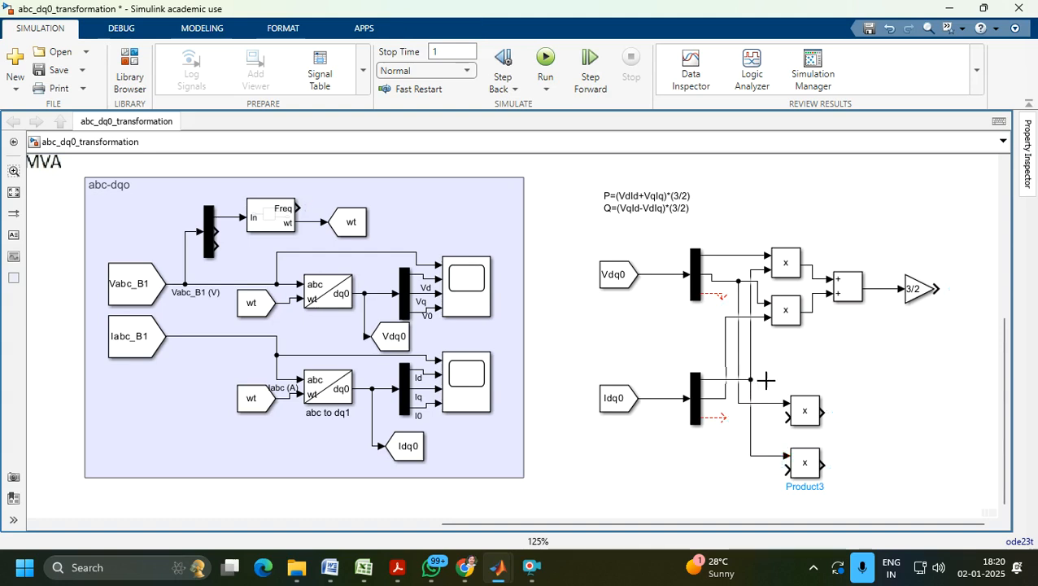
pyautogui.click(777, 454)
pyautogui.press('Delete')
pyautogui.moveTo(783, 418); pyautogui.dragTo(750, 379)
# Connect Vd and Iq to the two inputs of the lowest Product block.
pyautogui.moveTo(788, 454)
pyautogui.mouseDown()
pyautogui.moveTo(723, 368)
pyautogui.moveTo(723, 257)
pyautogui.mouseUp()
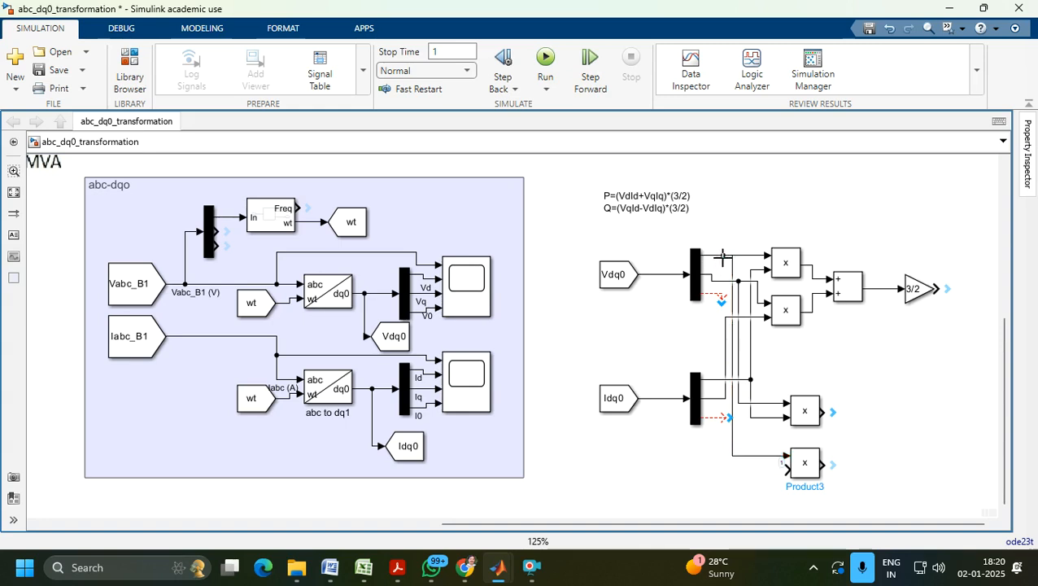
pyautogui.moveTo(736, 418); pyautogui.dragTo(717, 420)
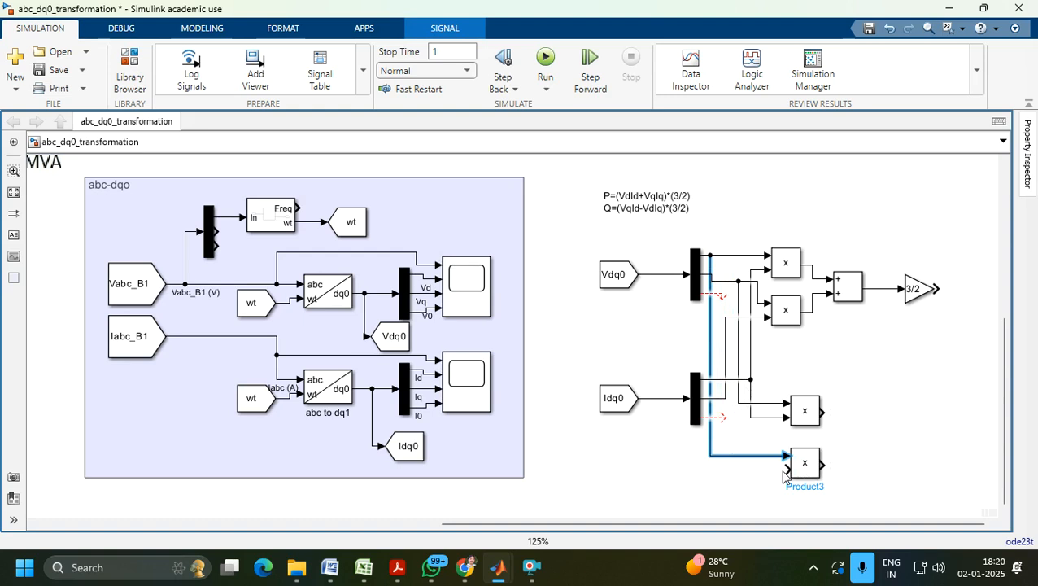
pyautogui.moveTo(783, 469); pyautogui.dragTo(725, 399)
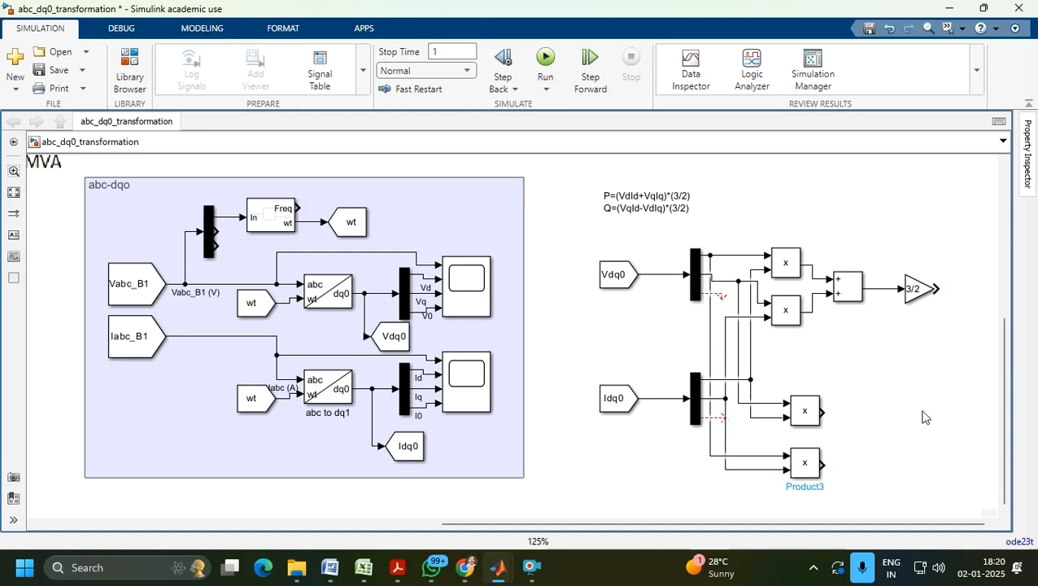
# Copy the Add block and its 3/2 Gain to the right of the two lower Product blocks.
pyautogui.moveTo(830, 253); pyautogui.dragTo(946, 360)
pyautogui.moveTo(853, 301); pyautogui.dragTo(894, 455)
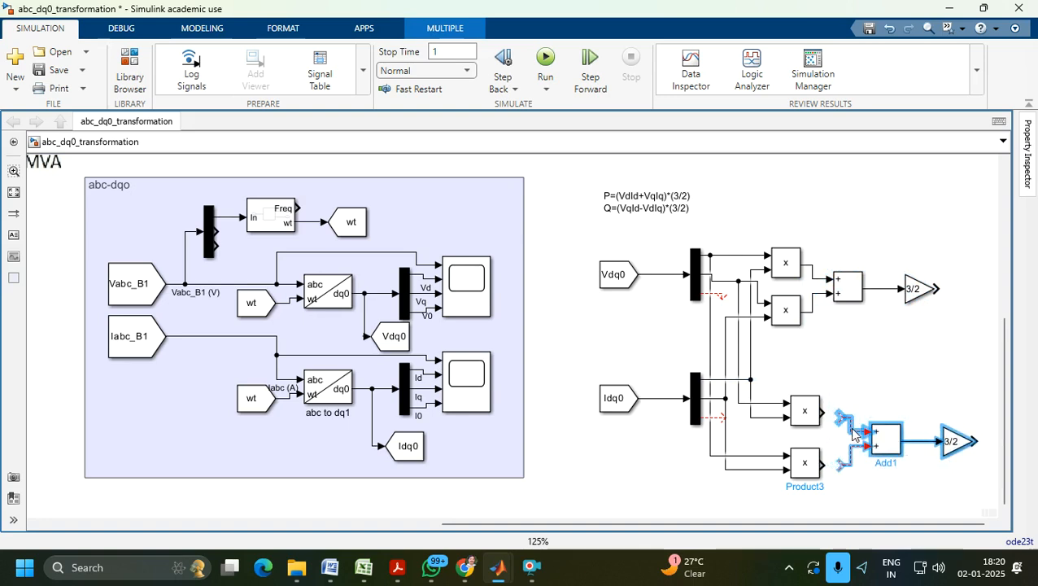
pyautogui.press('Delete')
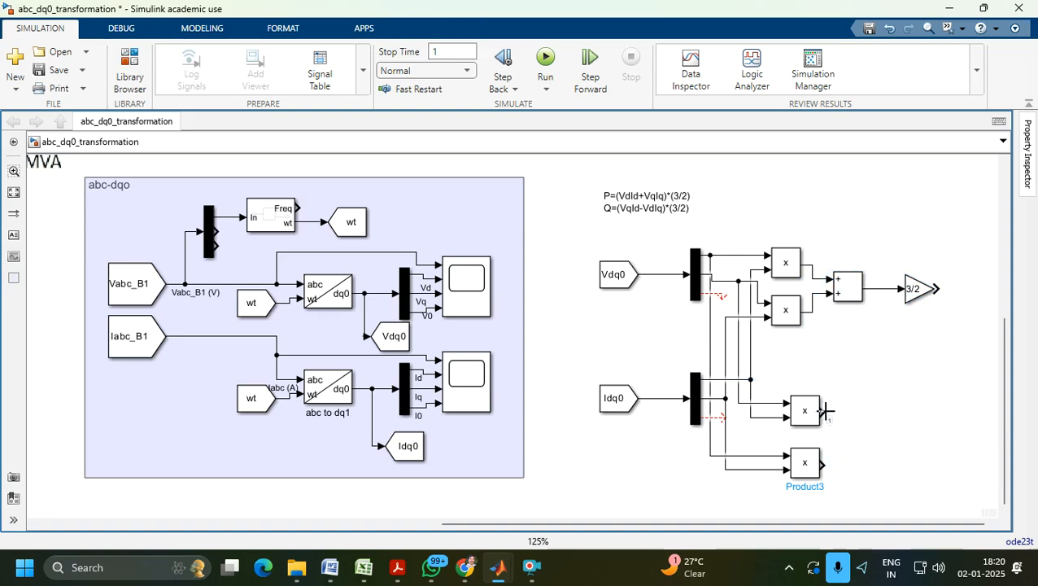
pyautogui.hotkey('ctrl', 'z')
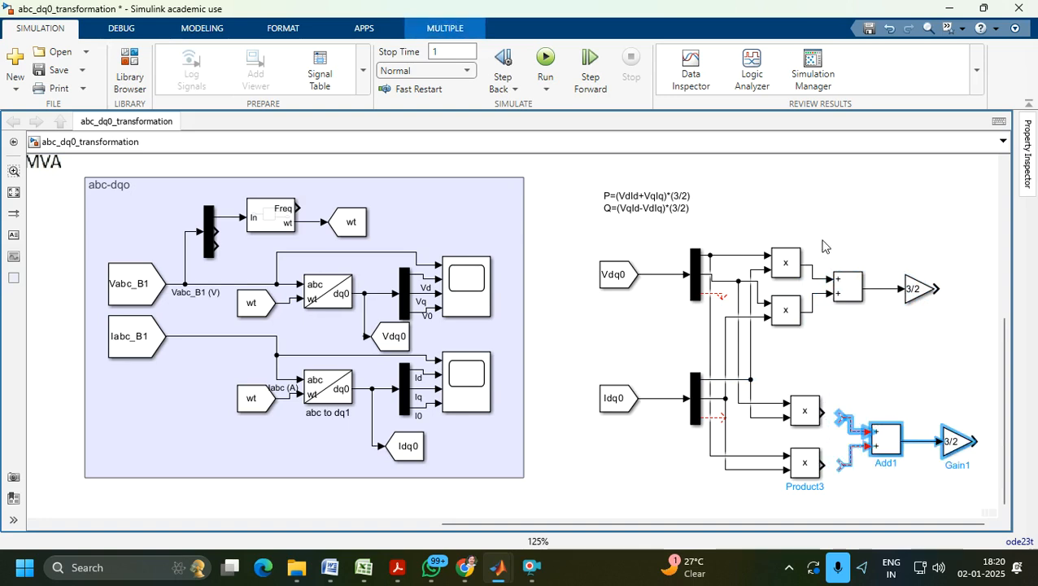
# Replace the copied Add block's dangling input lines with connections from the two lower Product blocks, and move its Gain slightly closer.
pyautogui.click(873, 366)
pyautogui.click(851, 423)
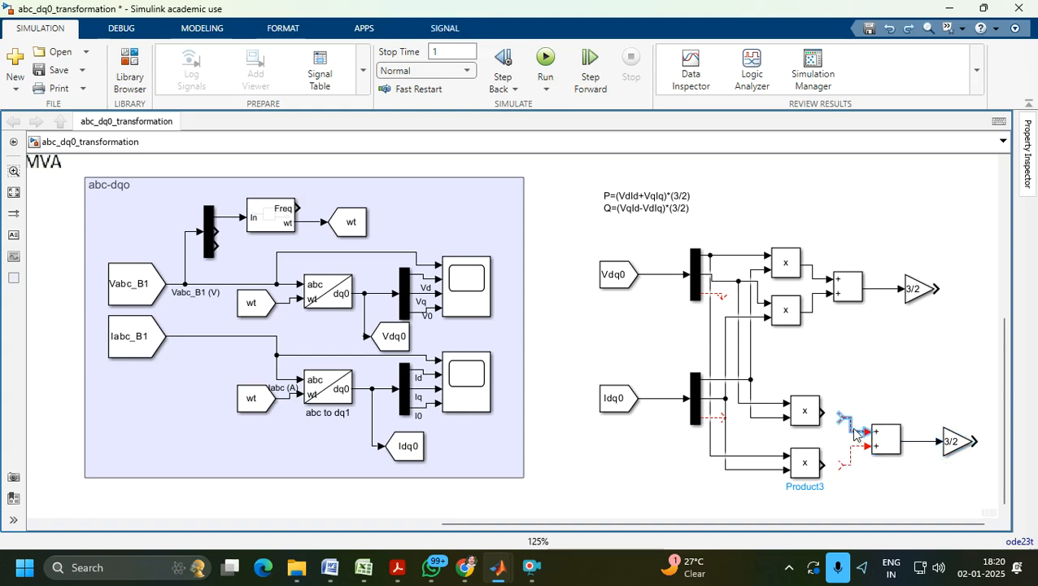
pyautogui.press('Delete')
pyautogui.moveTo(826, 411); pyautogui.dragTo(875, 431)
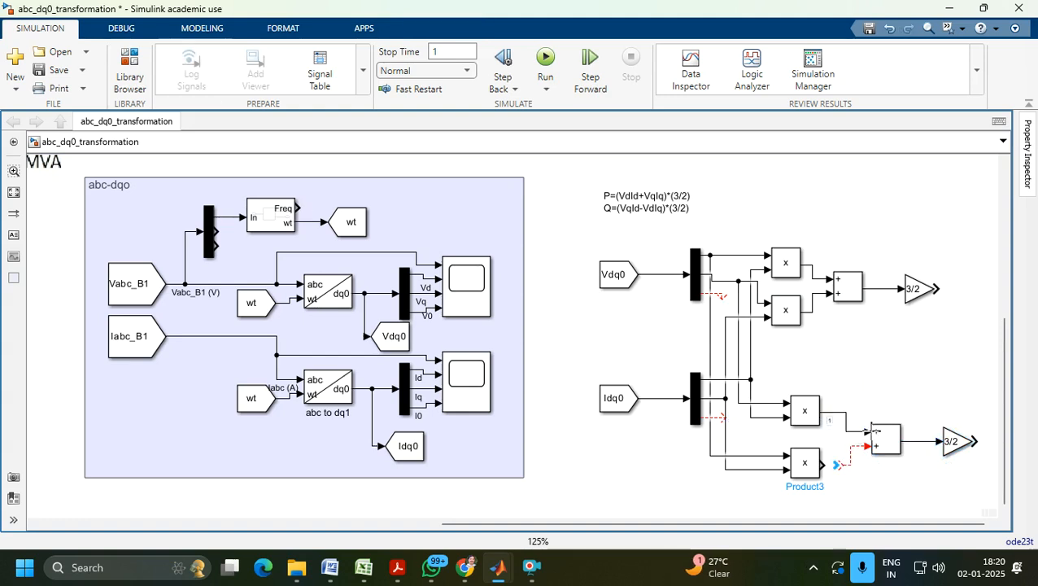
pyautogui.click(852, 455)
pyautogui.press('Delete')
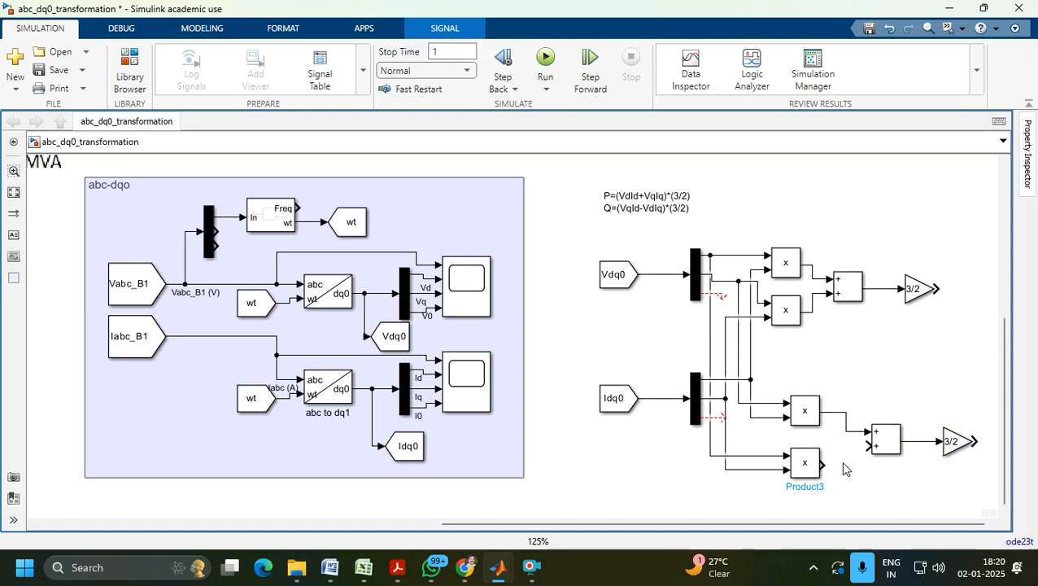
pyautogui.moveTo(823, 464); pyautogui.dragTo(868, 446)
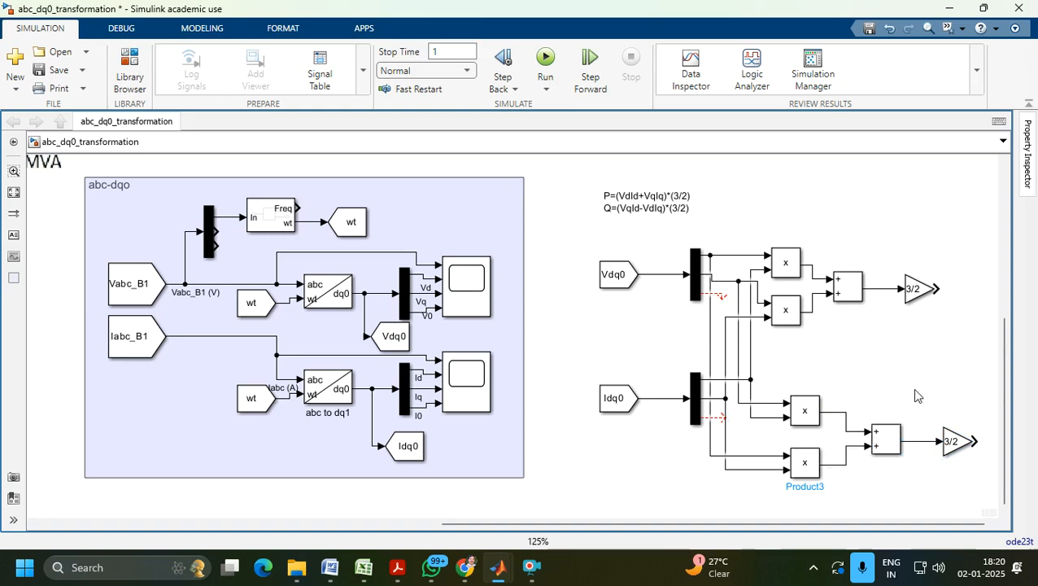
pyautogui.moveTo(946, 444); pyautogui.dragTo(936, 452)
pyautogui.click(918, 357)
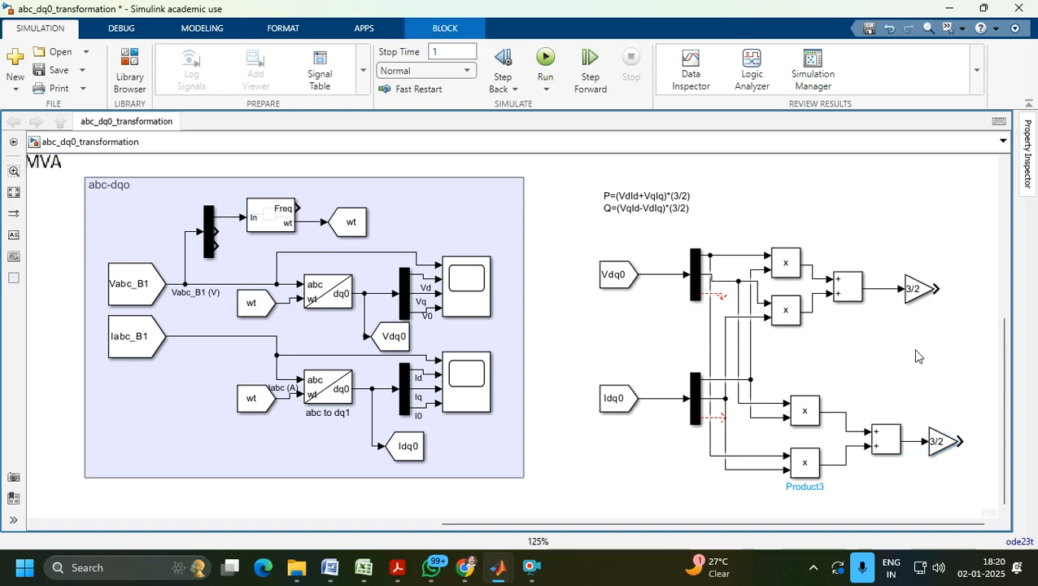
# Add a Scope block between the upper and lower Gain blocks.
pyautogui.doubleClick(918, 354)
pyautogui.write('scope')
pyautogui.press('Return')
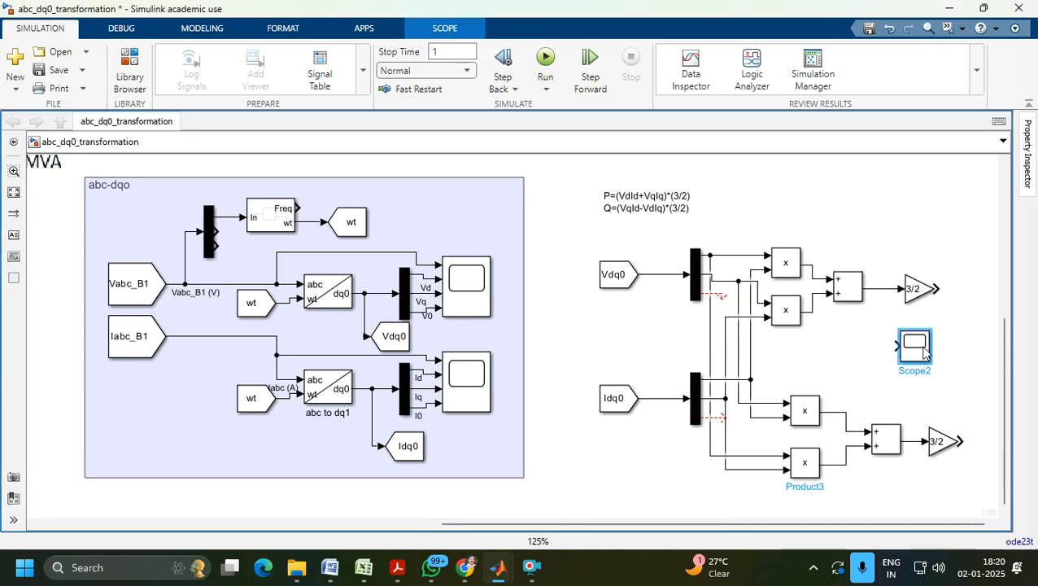
# Configure the new Scope with 2 input ports and a layout of two vertically stacked displays.
pyautogui.doubleClick(922, 348)
pyautogui.click(313, 122)
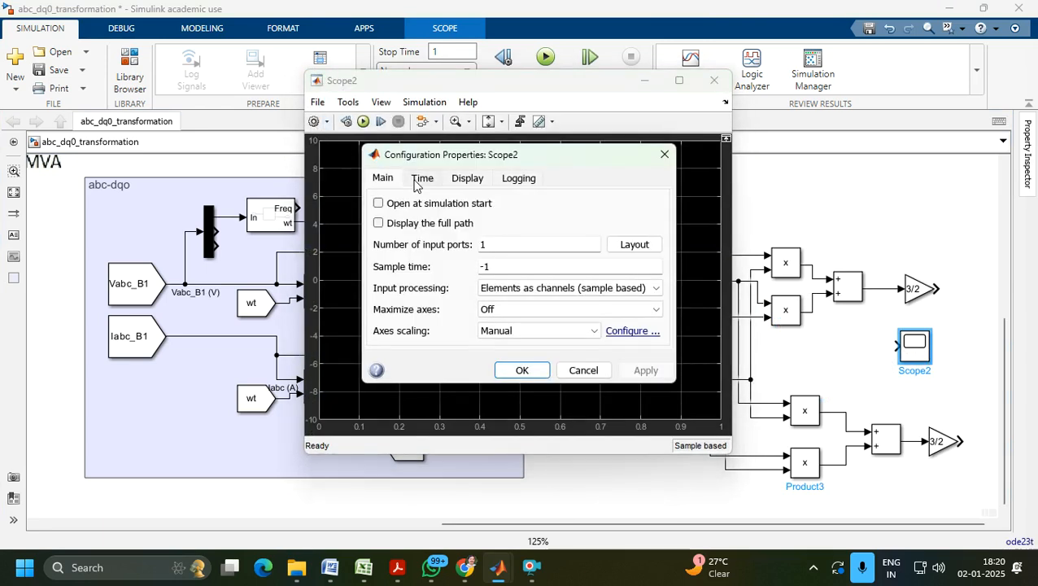
pyautogui.write('2')
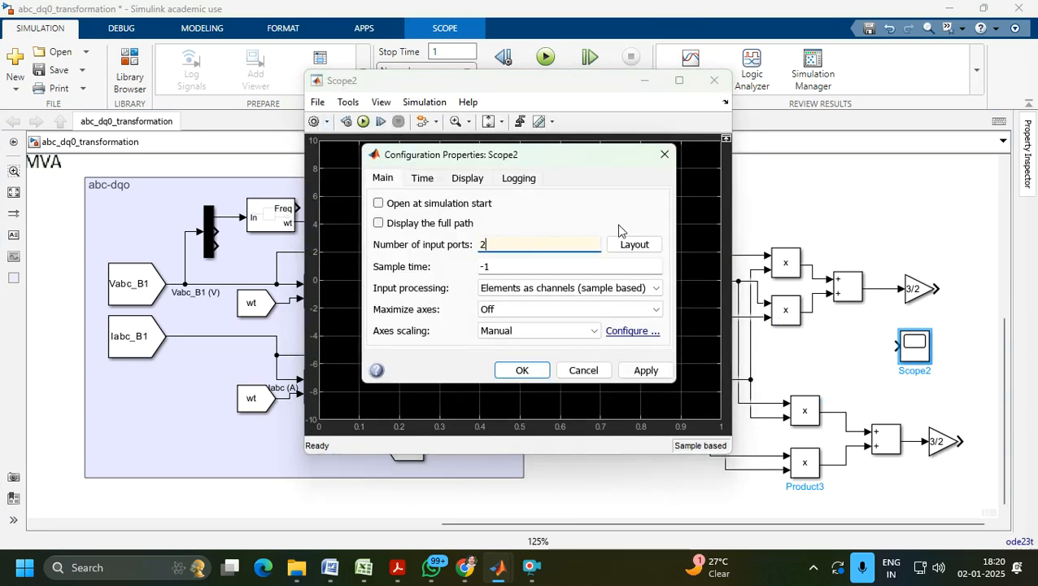
pyautogui.click(633, 244)
pyautogui.click(691, 274)
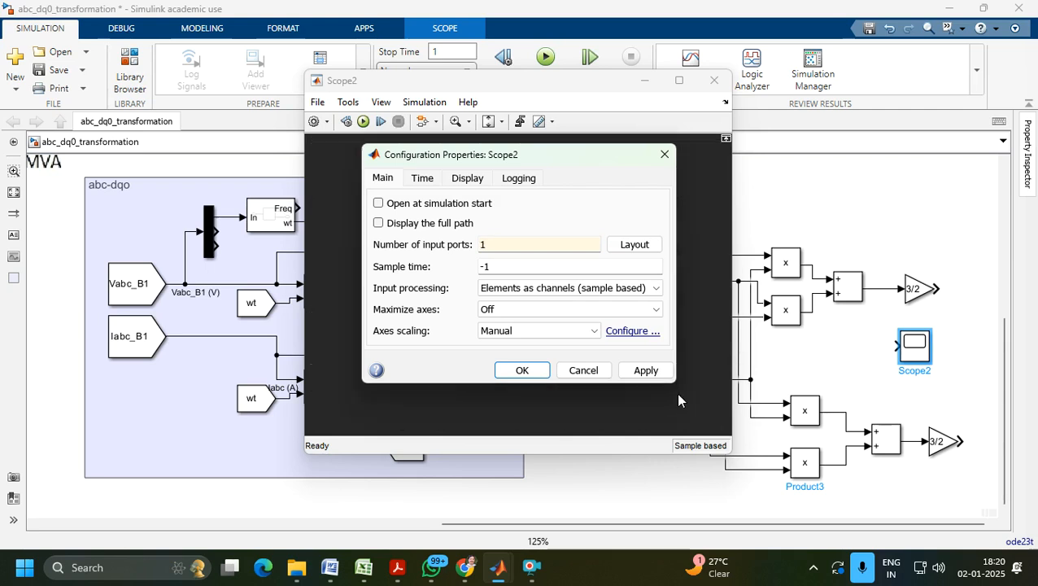
pyautogui.click(645, 370)
pyautogui.click(524, 372)
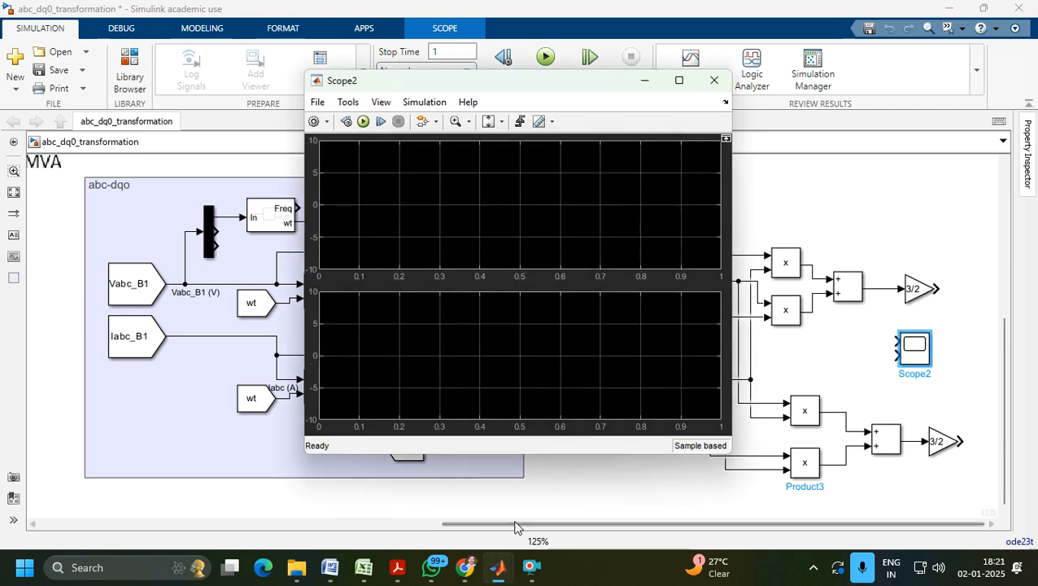
pyautogui.click(714, 80)
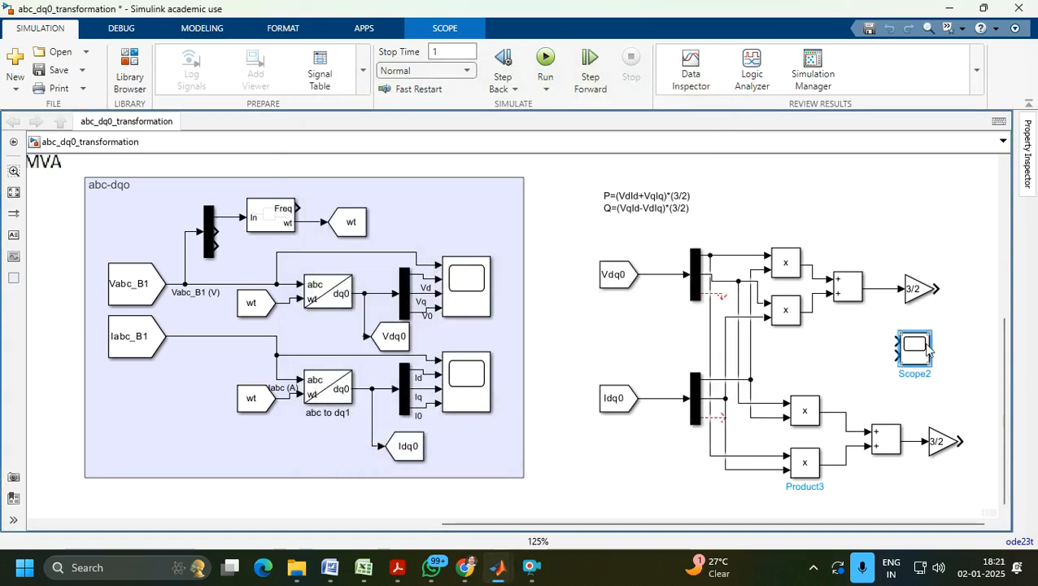
# Move the Scope to the right of the Gain blocks and align the upper Add and Gain blocks with the lower pair.
pyautogui.moveTo(926, 360); pyautogui.dragTo(998, 368)
pyautogui.moveTo(944, 441); pyautogui.dragTo(933, 441)
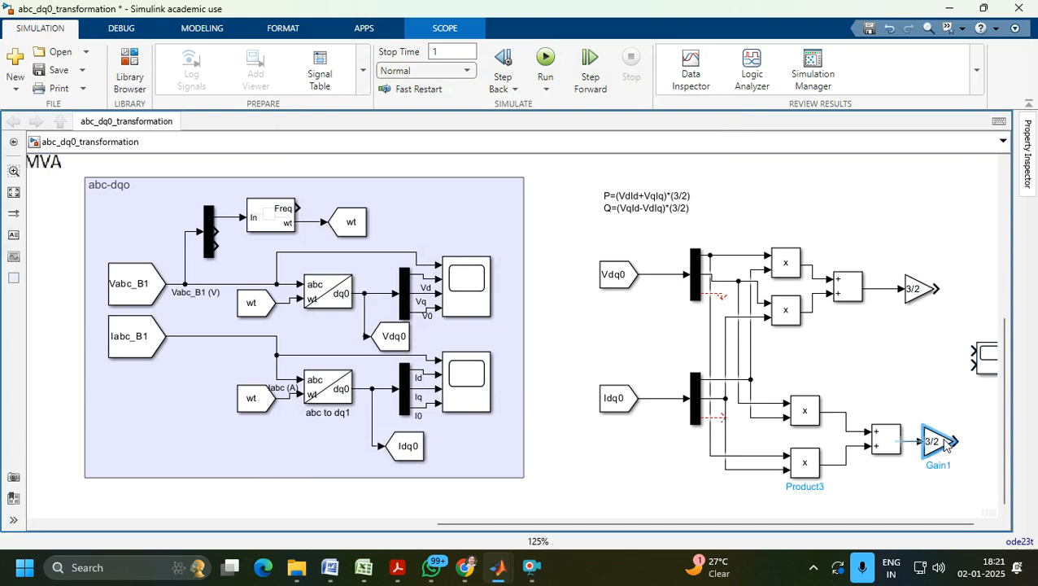
pyautogui.moveTo(845, 293); pyautogui.dragTo(882, 293)
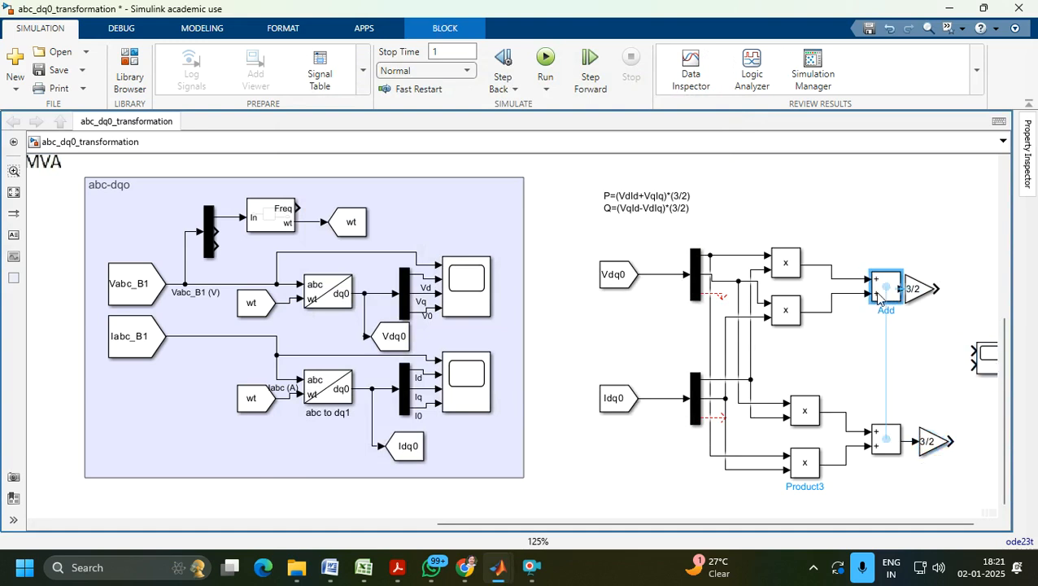
pyautogui.click(932, 296)
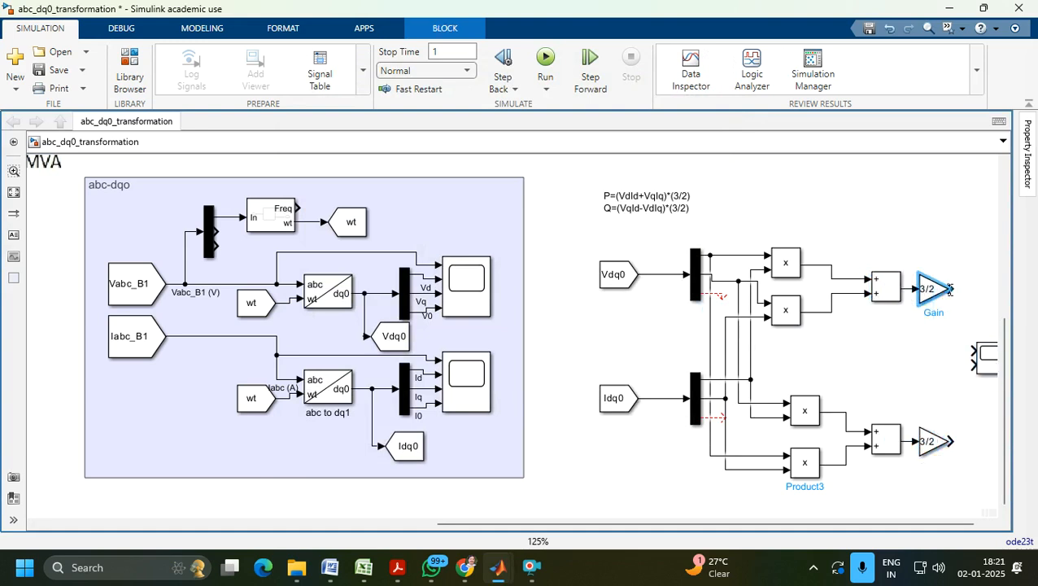
# Connect the upper and lower Gain outputs to the Scope inputs and label the signals P (W) and Q (VAr).
pyautogui.moveTo(946, 289); pyautogui.dragTo(974, 351)
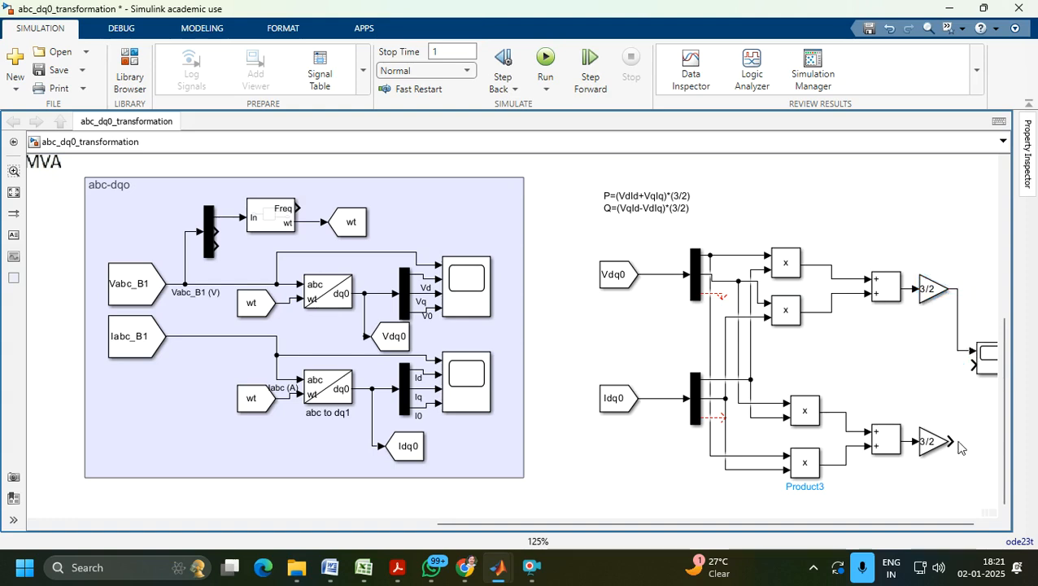
pyautogui.moveTo(952, 441); pyautogui.dragTo(972, 365)
pyautogui.click(957, 342)
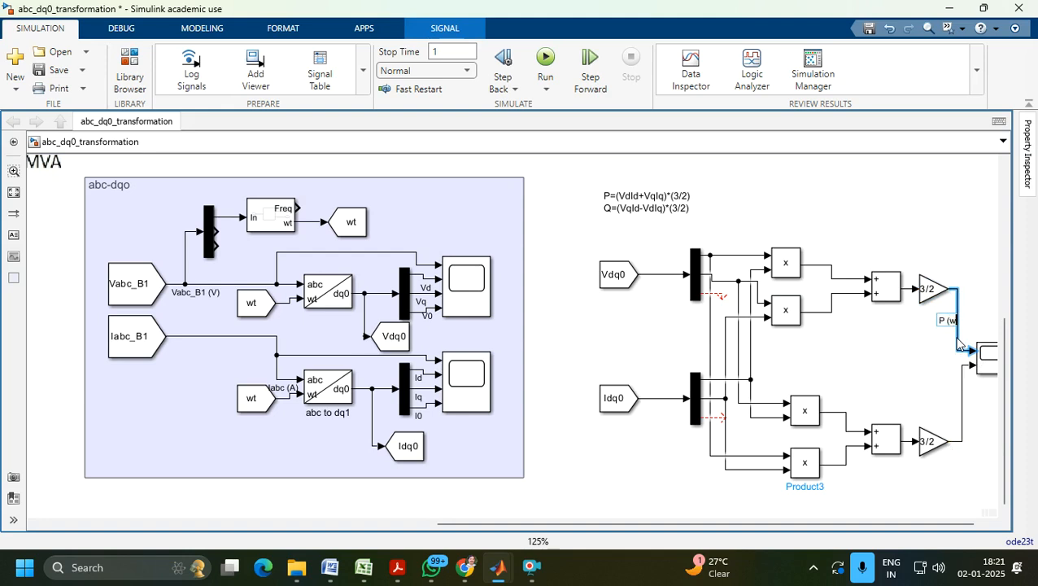
pyautogui.write('W)')
pyautogui.click(960, 444)
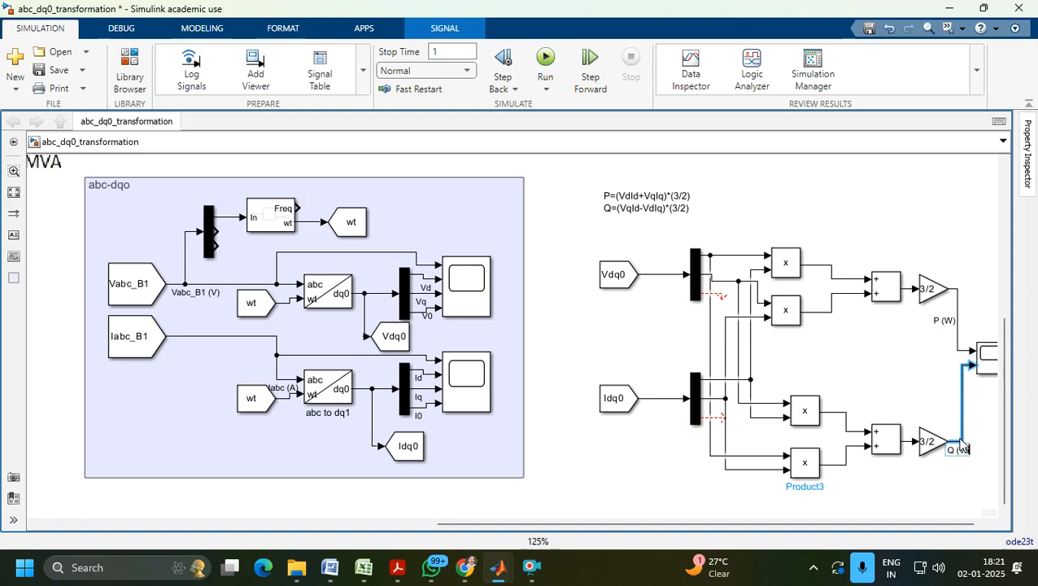
pyautogui.write('Q (Var)')
pyautogui.click(964, 484)
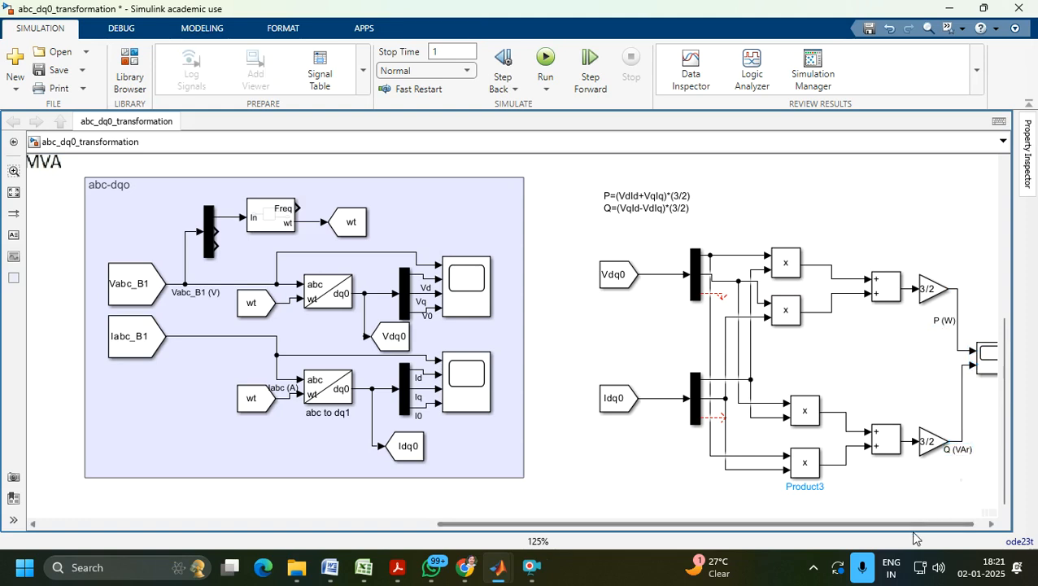
# Draw an area annotation enclosing the P and Q formulas, all power calculation blocks and their Scope.
pyautogui.hscroll(1, 914, 534)
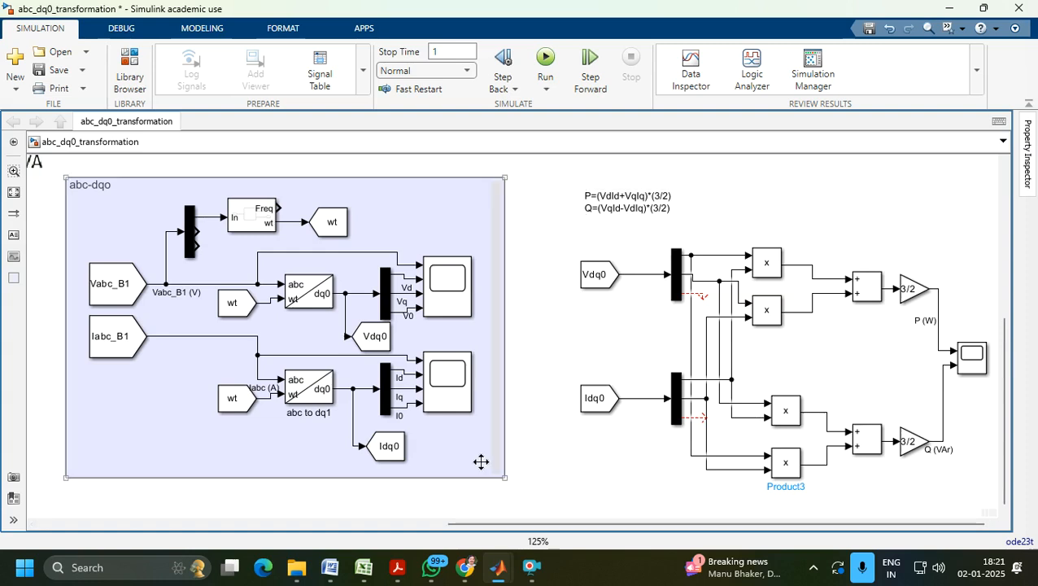
pyautogui.click(14, 279)
pyautogui.moveTo(545, 172)
pyautogui.mouseDown()
pyautogui.moveTo(618, 227)
pyautogui.moveTo(663, 240)
pyautogui.moveTo(805, 411)
pyautogui.moveTo(1000, 500)
pyautogui.moveTo(984, 478)
pyautogui.moveTo(966, 493)
pyautogui.mouseUp()
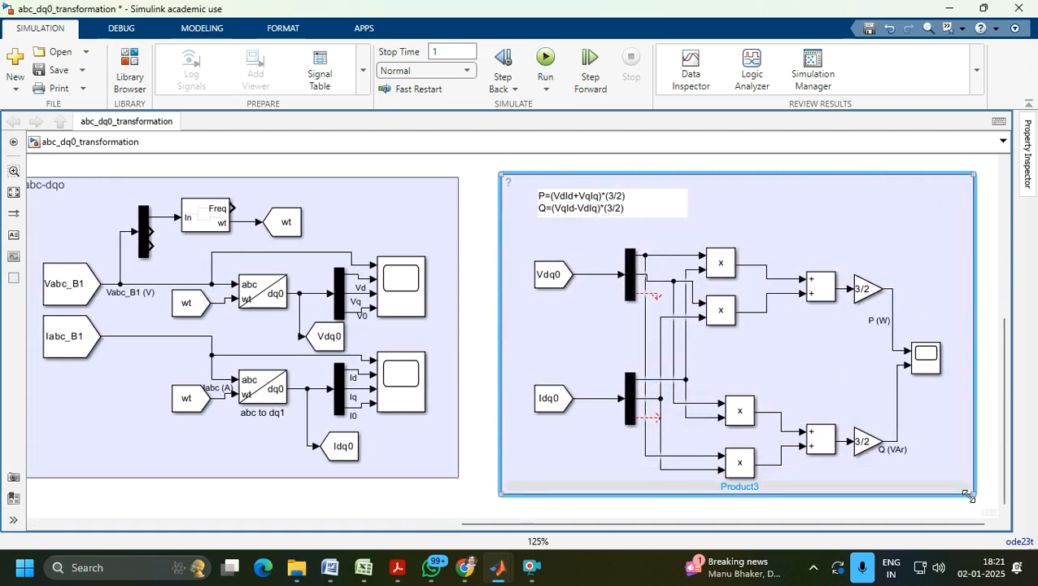
pyautogui.moveTo(968, 496); pyautogui.dragTo(970, 500)
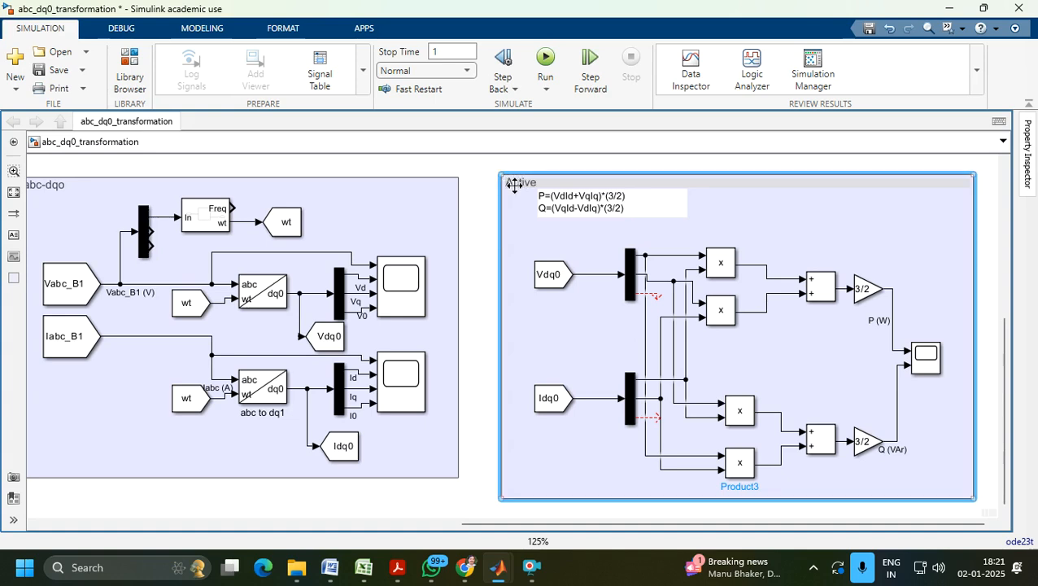
# Title the new area "Active and Reactive power calculations".
pyautogui.write('d Reactiuve')
pyautogui.press('BackSpace')
pyautogui.press('BackSpace')
pyautogui.press('BackSpace')
pyautogui.write('ve power ')
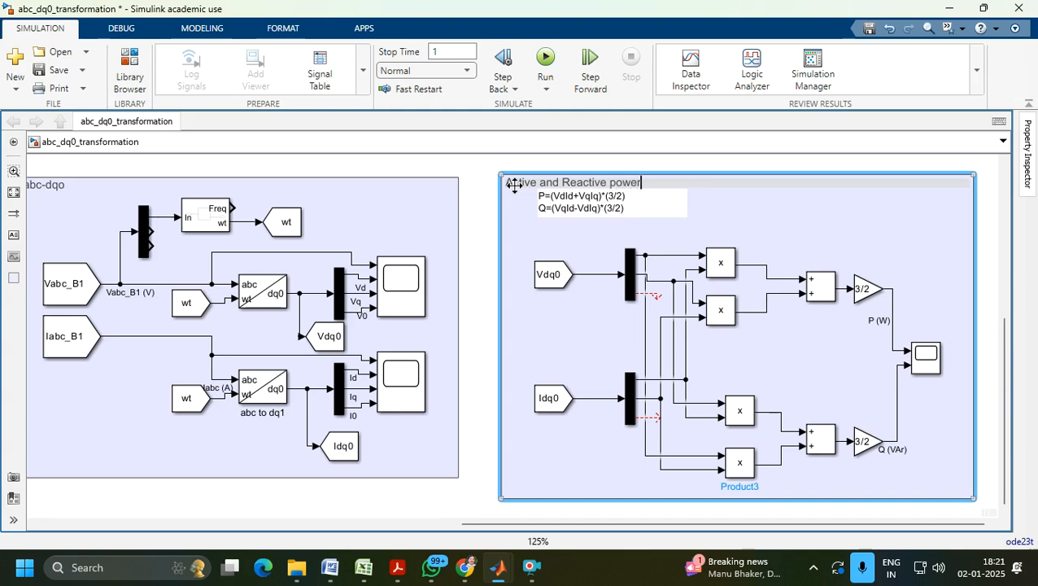
pyautogui.write('calculations')
pyautogui.click(573, 205)
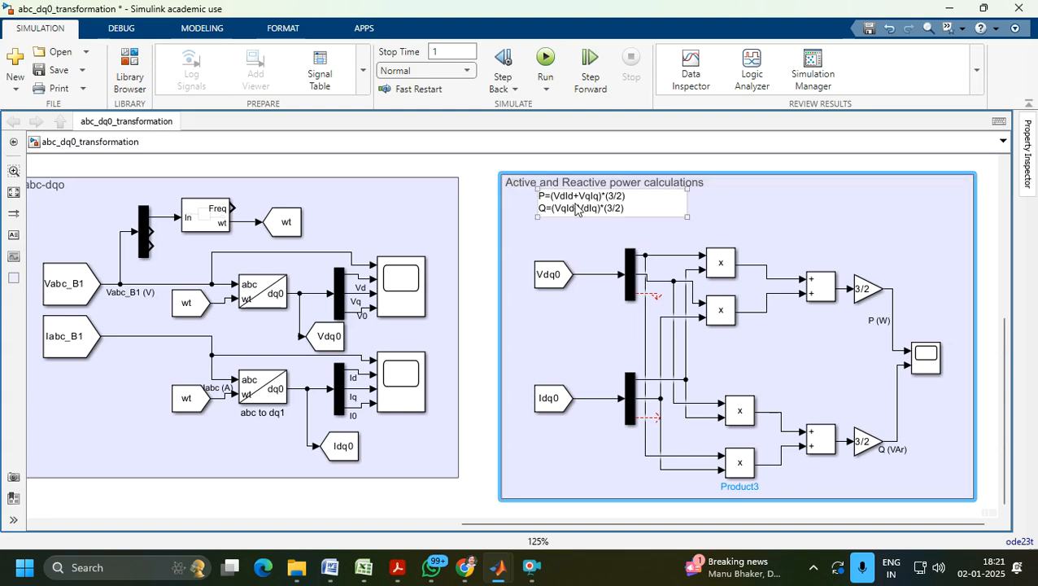
pyautogui.click(386, 500)
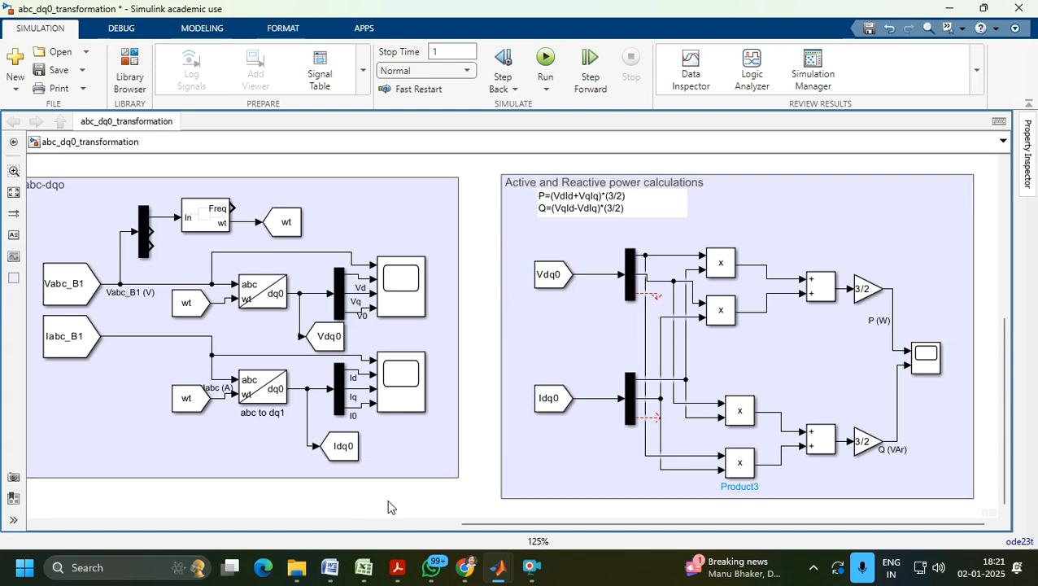
# Delete the unconnected signal lines at the third outputs of the Vdq0 and Idq0 demuxes.
pyautogui.click(649, 294)
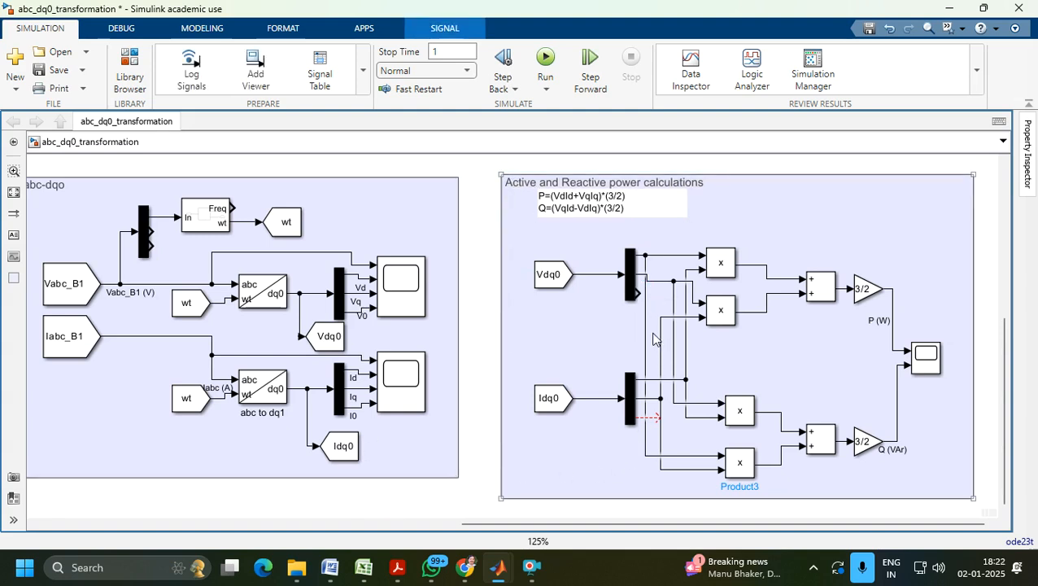
pyautogui.click(649, 417)
pyautogui.press('Delete')
pyautogui.click(583, 444)
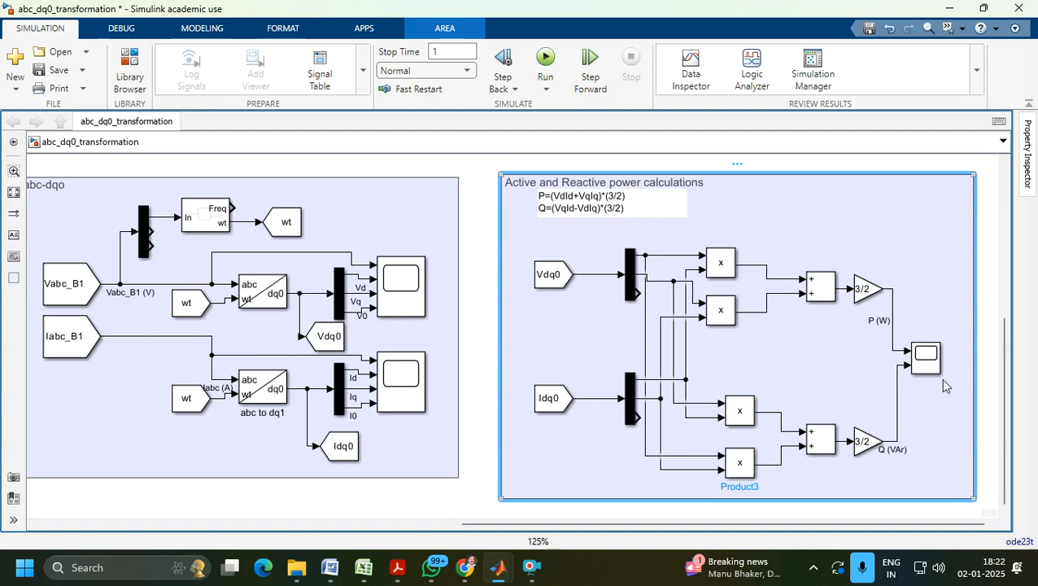
# Run the simulation of the model with the active and reactive power calculations.
pyautogui.click(545, 59)
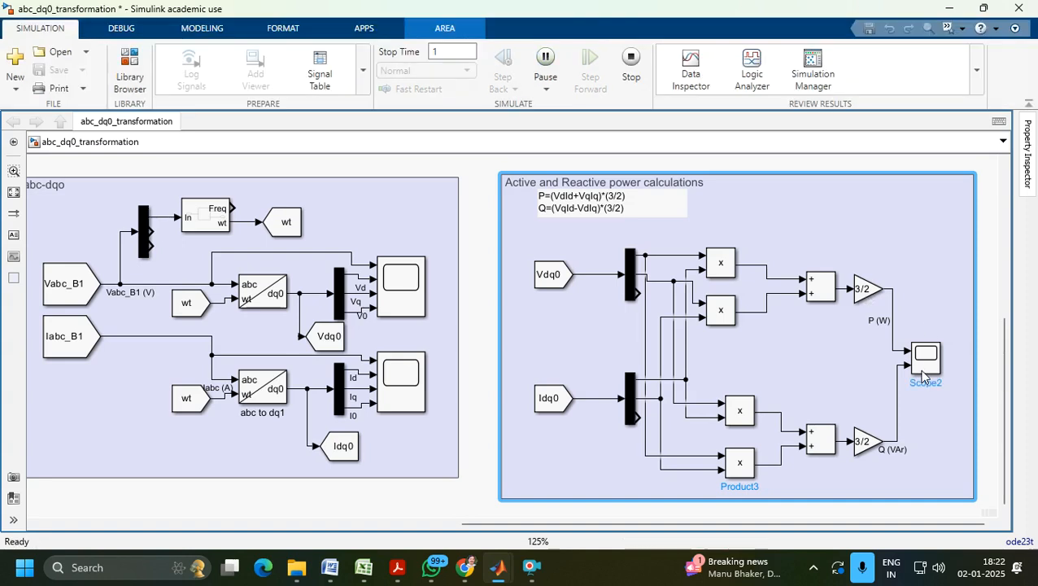
# Open the Scope showing P and Q, enlarge it to full screen and scale its X and Y axes to the data.
pyautogui.doubleClick(924, 376)
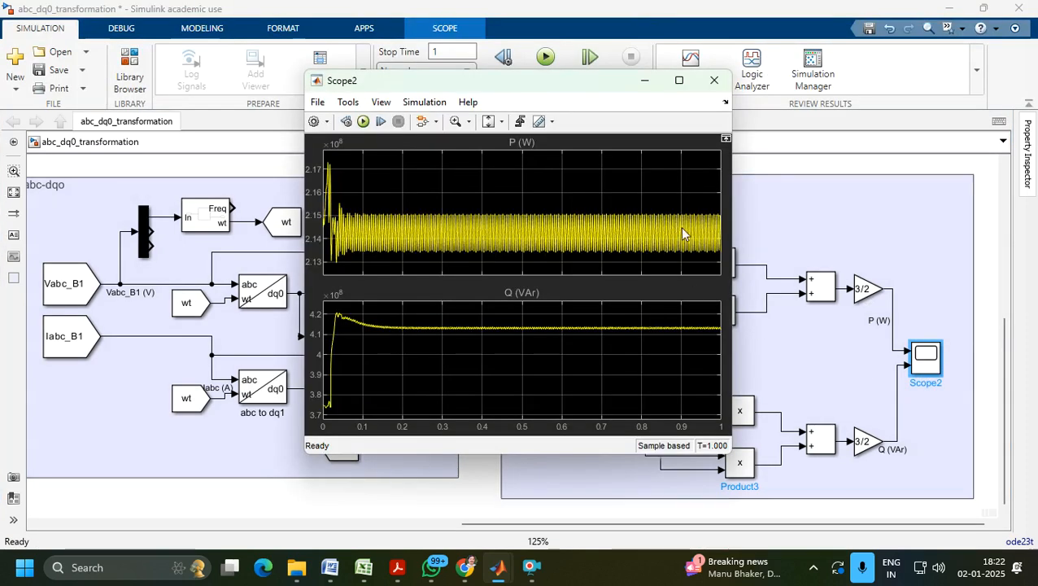
pyautogui.click(678, 80)
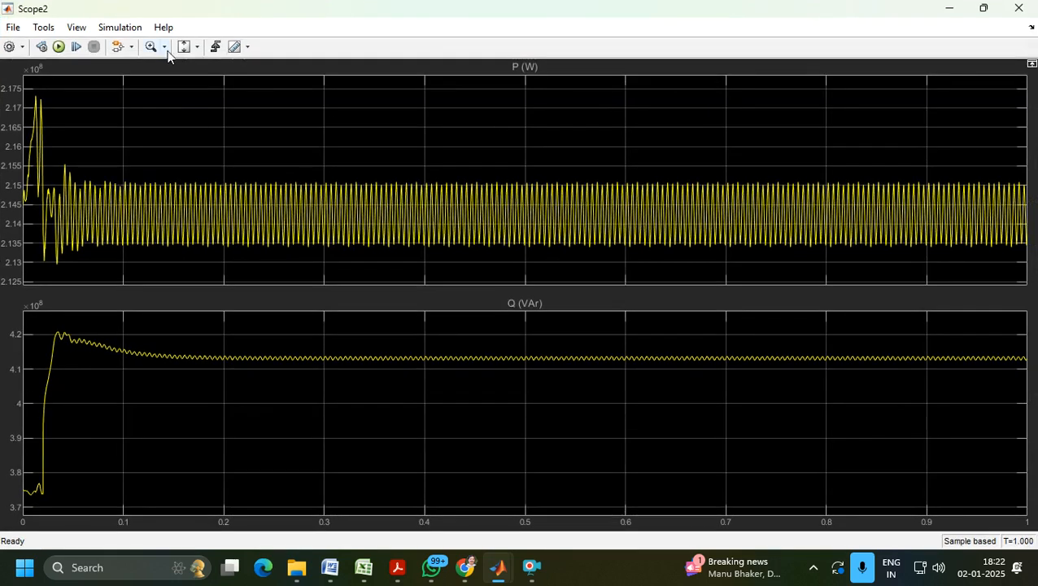
pyautogui.click(195, 47)
# Set the minimum Y-limit of the P (W) display to 0 in the Scope's configuration properties.
pyautogui.rightClick(319, 128)
pyautogui.click(379, 149)
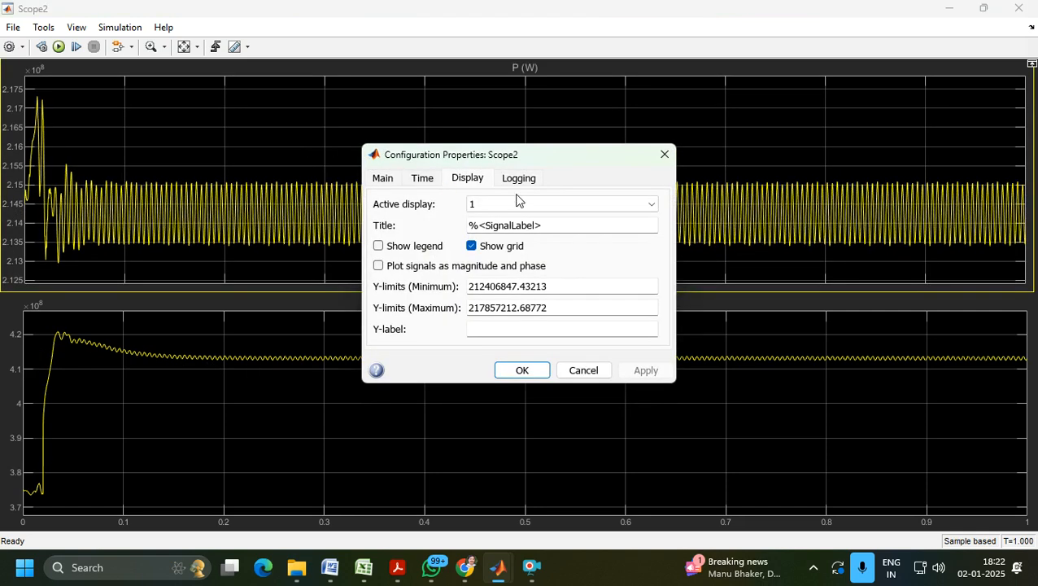
pyautogui.doubleClick(574, 285)
pyautogui.write('0')
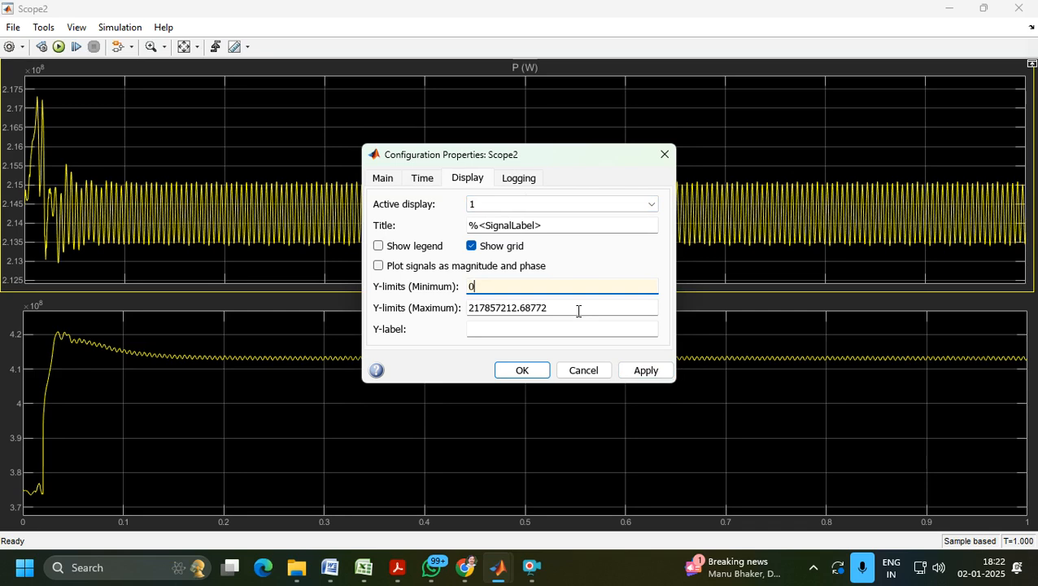
pyautogui.click(646, 371)
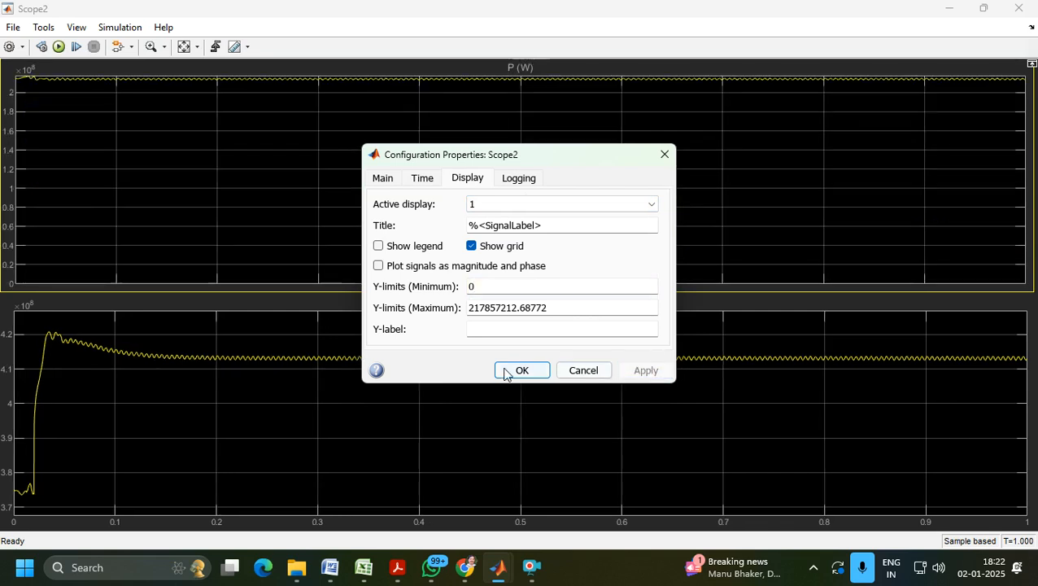
pyautogui.click(518, 370)
# Set the maximum Y-limit of the P (W) display to 300e6.
pyautogui.rightClick(260, 157)
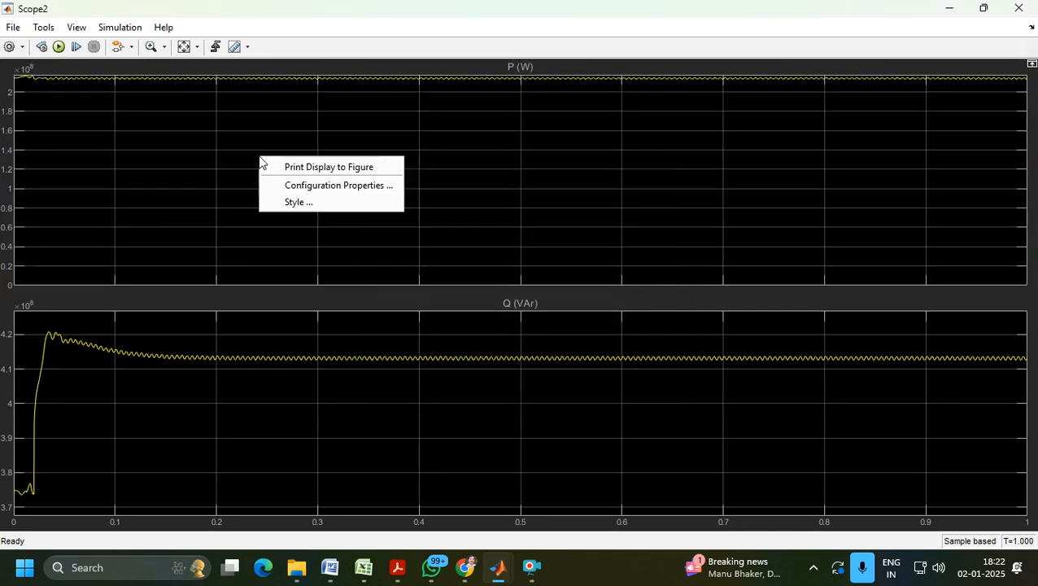
pyautogui.click(325, 187)
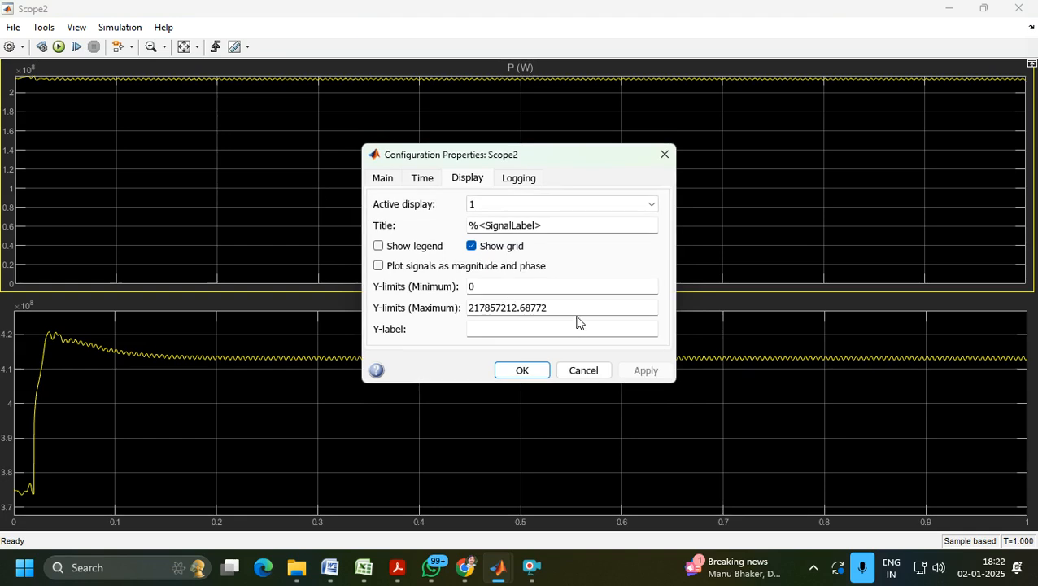
pyautogui.doubleClick(485, 309)
pyautogui.moveTo(485, 310); pyautogui.dragTo(469, 308)
pyautogui.moveTo(561, 306); pyautogui.dragTo(268, 297)
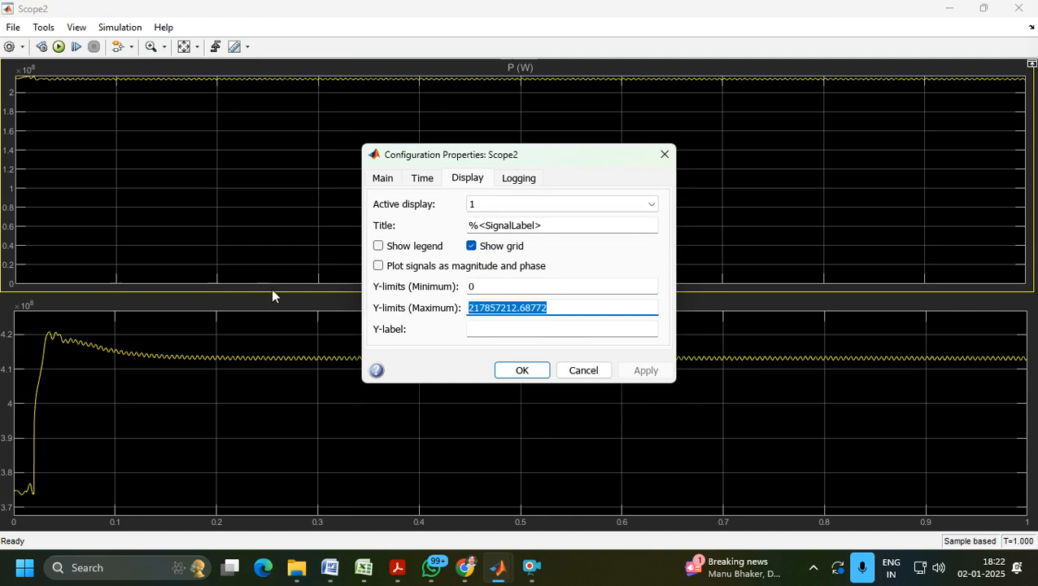
pyautogui.write('300e6')
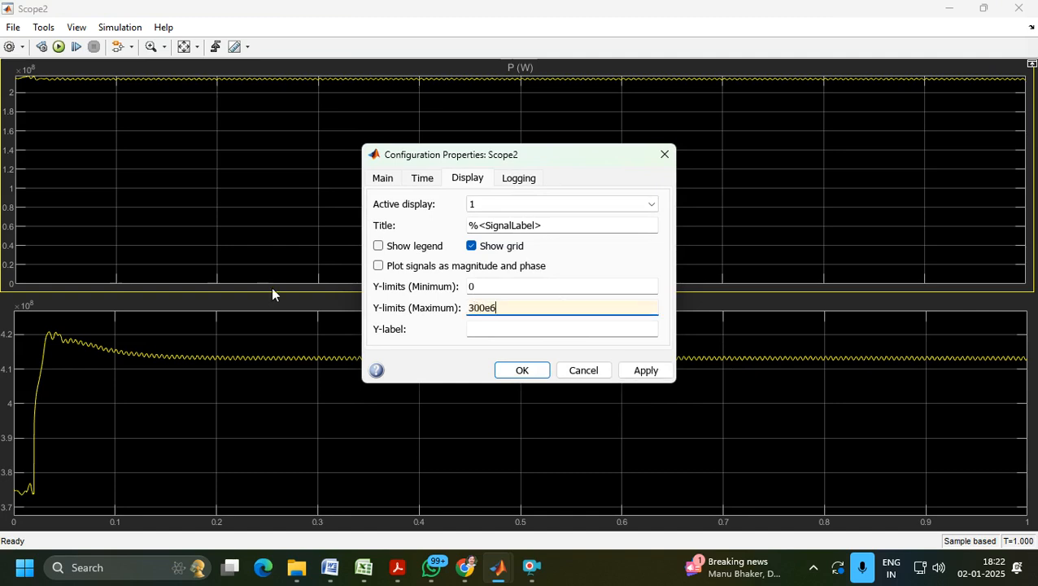
pyautogui.click(639, 367)
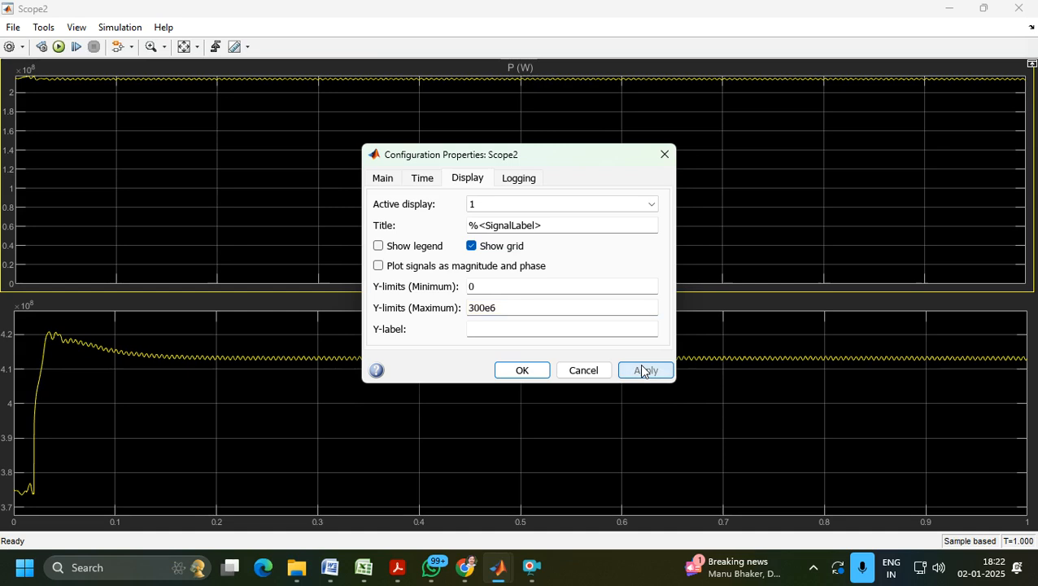
pyautogui.click(528, 371)
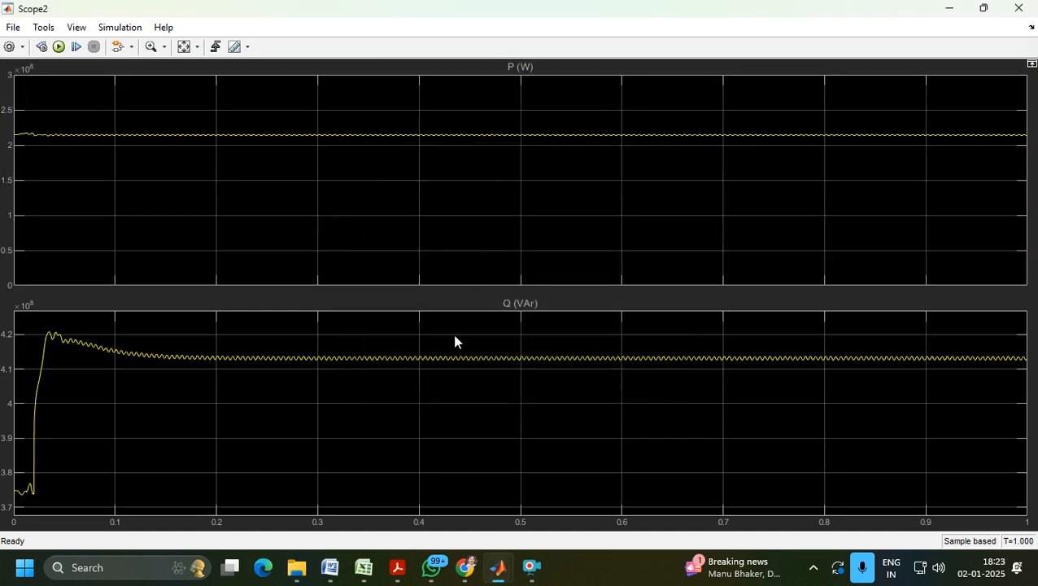
# Set the Y-limits of the Q (VAr) display to a minimum of 0 and a maximum of 500e6, and close the Scope.
pyautogui.rightClick(432, 399)
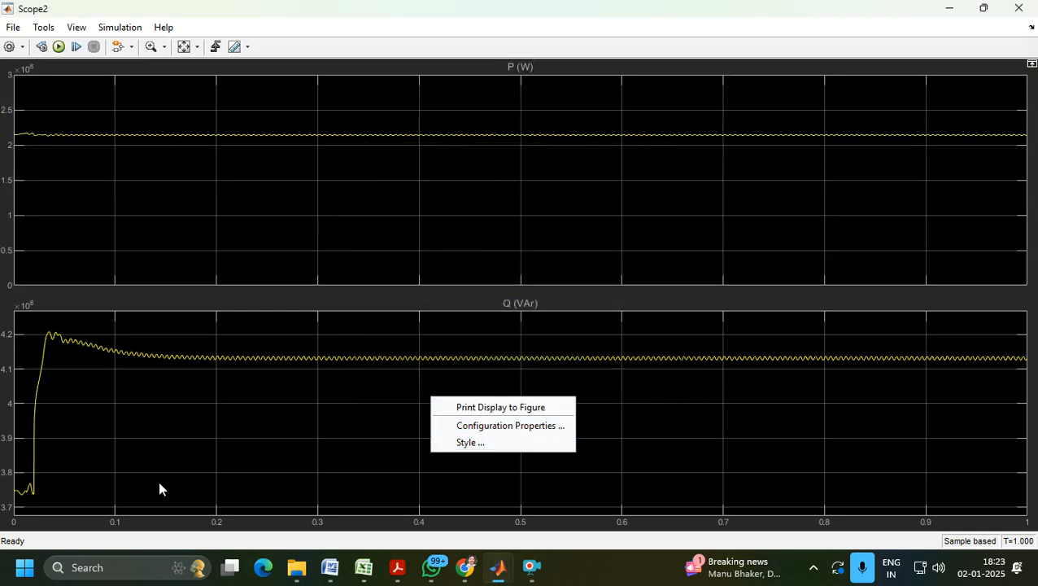
pyautogui.click(502, 426)
pyautogui.click(549, 287)
pyautogui.doubleClick(548, 287)
pyautogui.write('0')
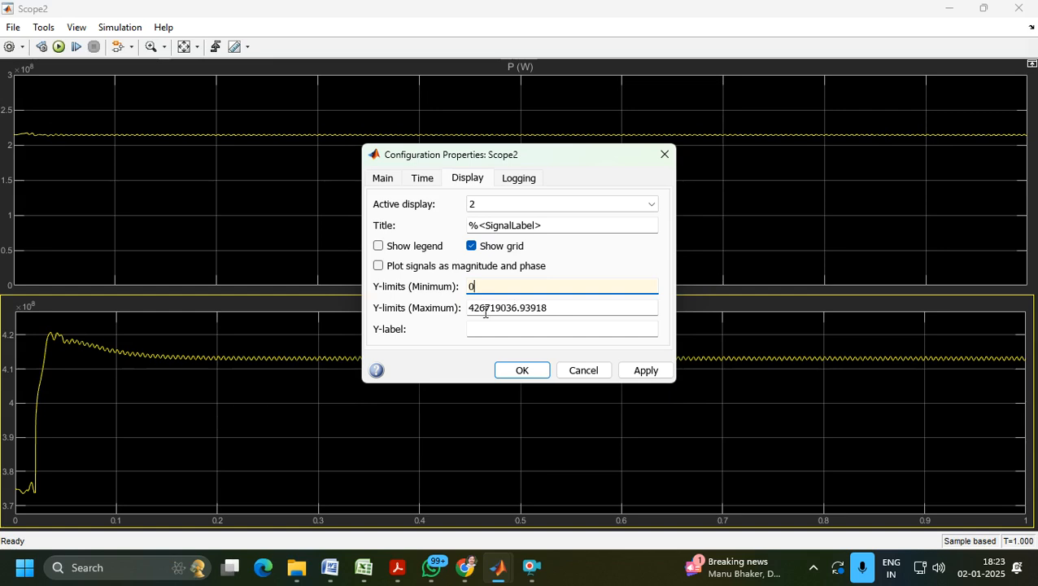
pyautogui.doubleClick(555, 311)
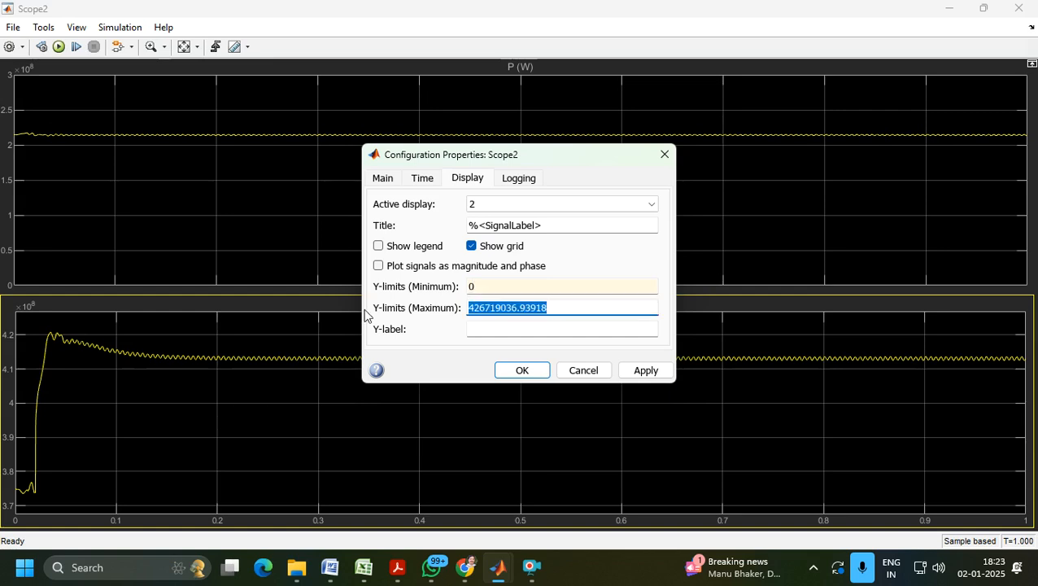
pyautogui.write('5')
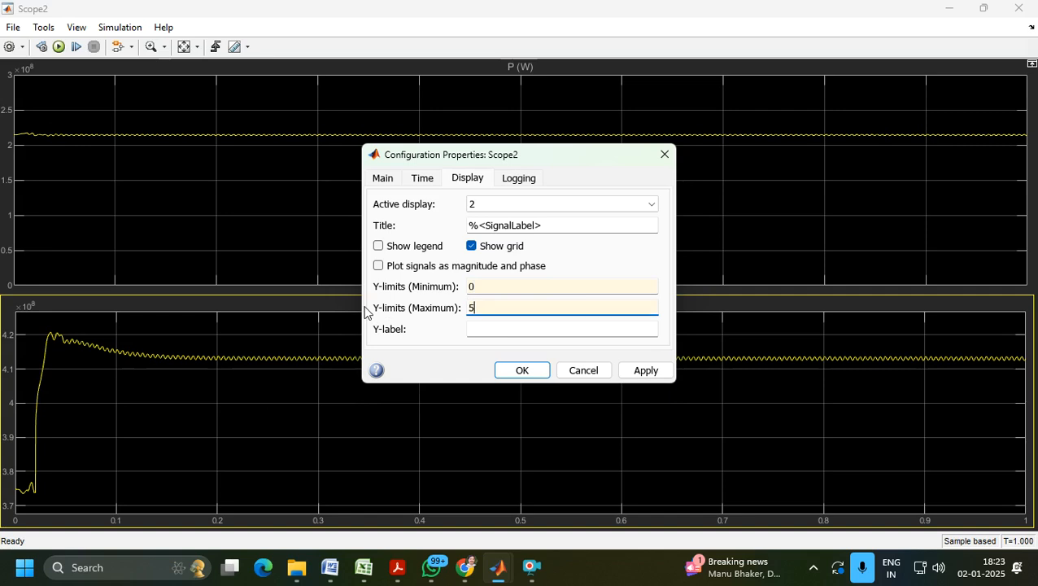
pyautogui.write('00e6')
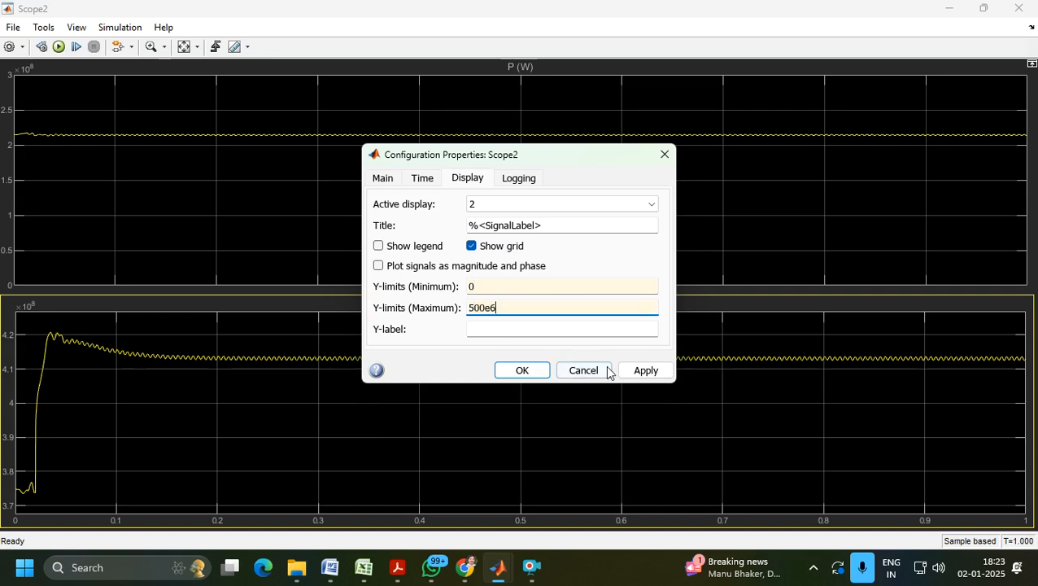
pyautogui.click(655, 370)
pyautogui.click(523, 371)
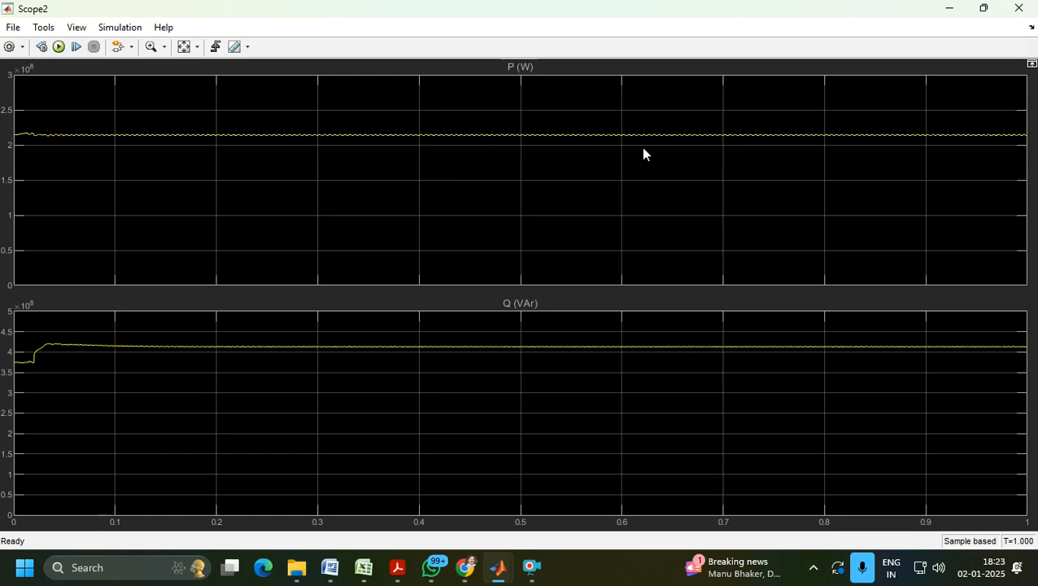
pyautogui.click(1017, 9)
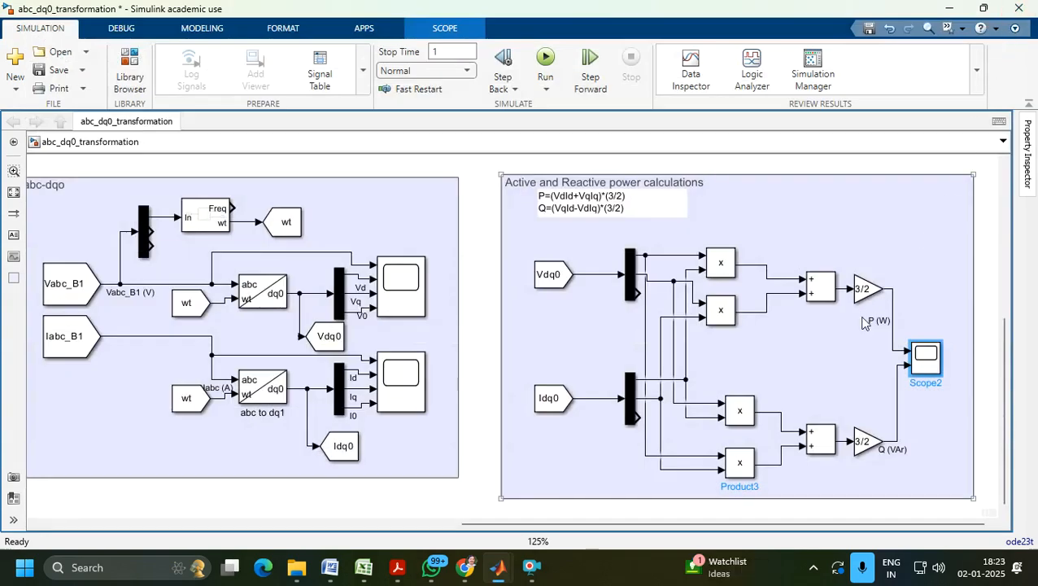
pyautogui.moveTo(999, 422)
pyautogui.mouseDown()
pyautogui.moveTo(1003, 323)
pyautogui.moveTo(1003, 427)
pyautogui.mouseUp()
pyautogui.moveTo(874, 525); pyautogui.dragTo(829, 524)
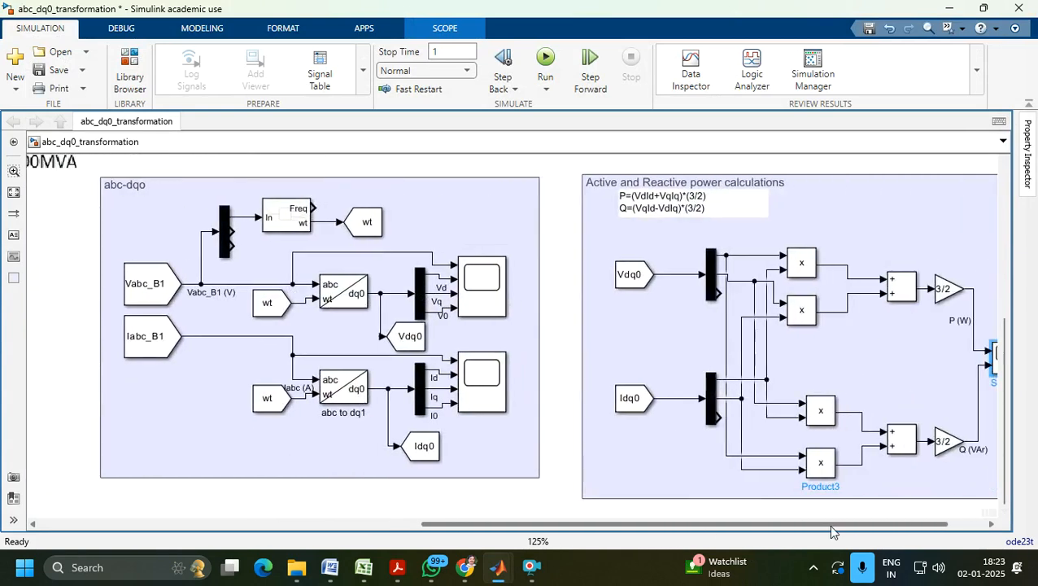
pyautogui.click(530, 567)
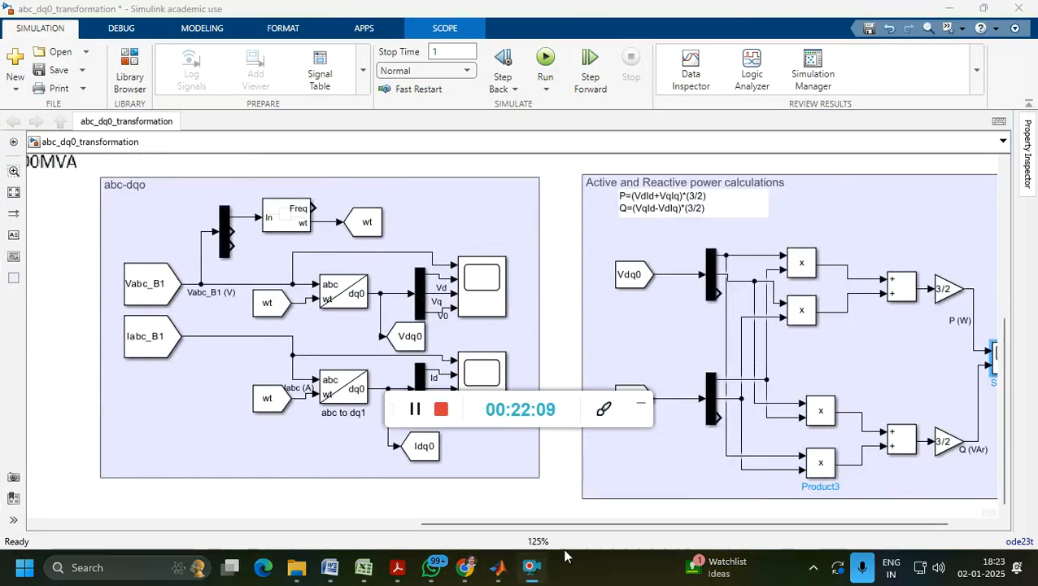